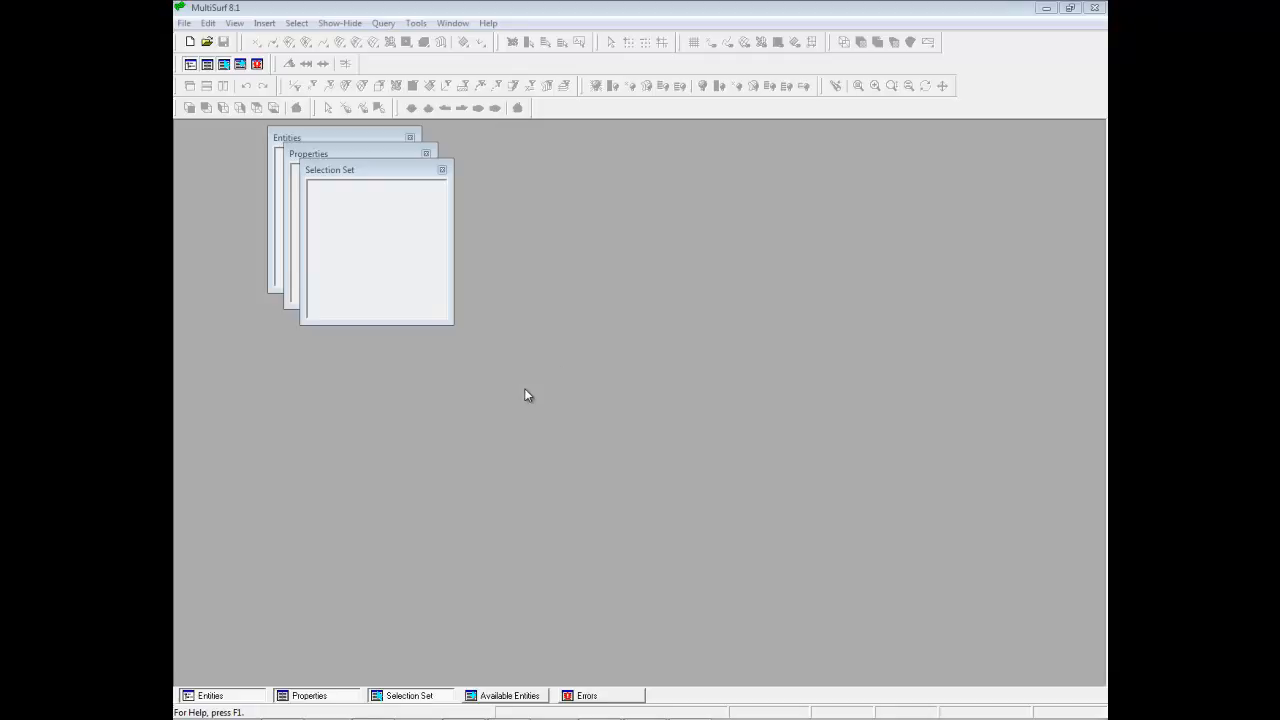
Dock the Selection Set manager across the top of the workspace and reduce its height.
drag(381, 175, 540, 195)
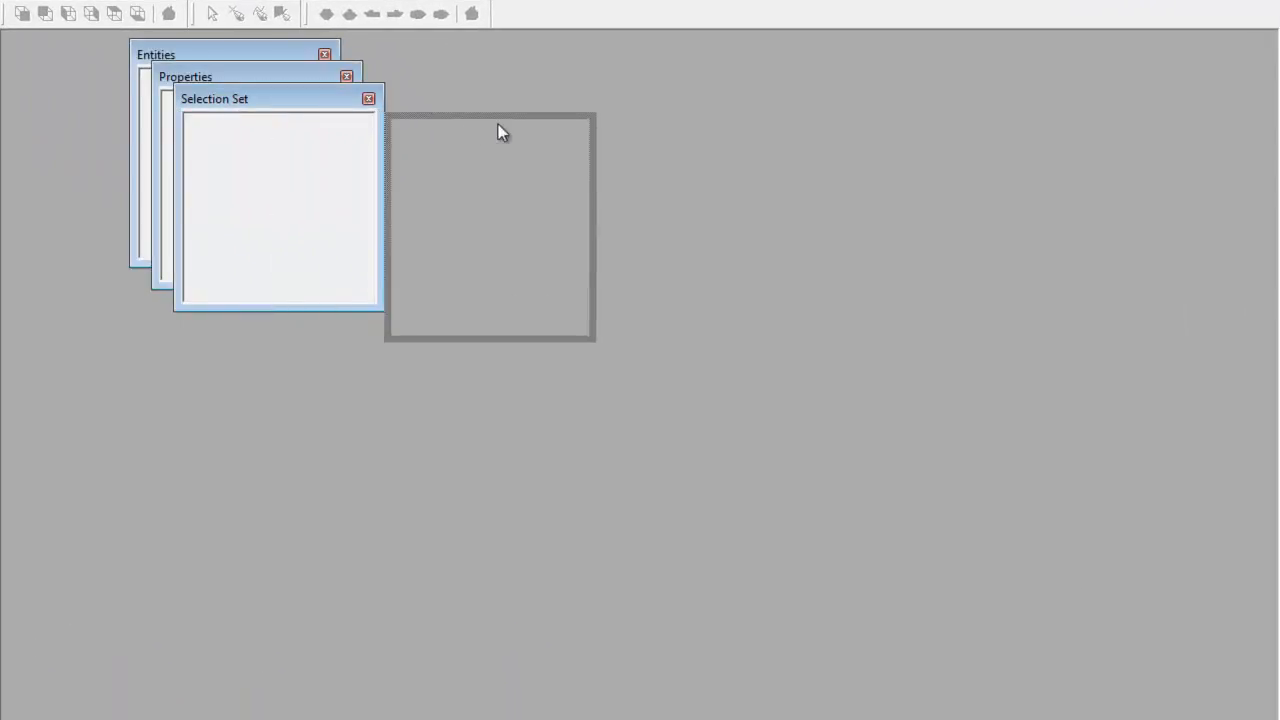
drag(498, 125, 563, 2)
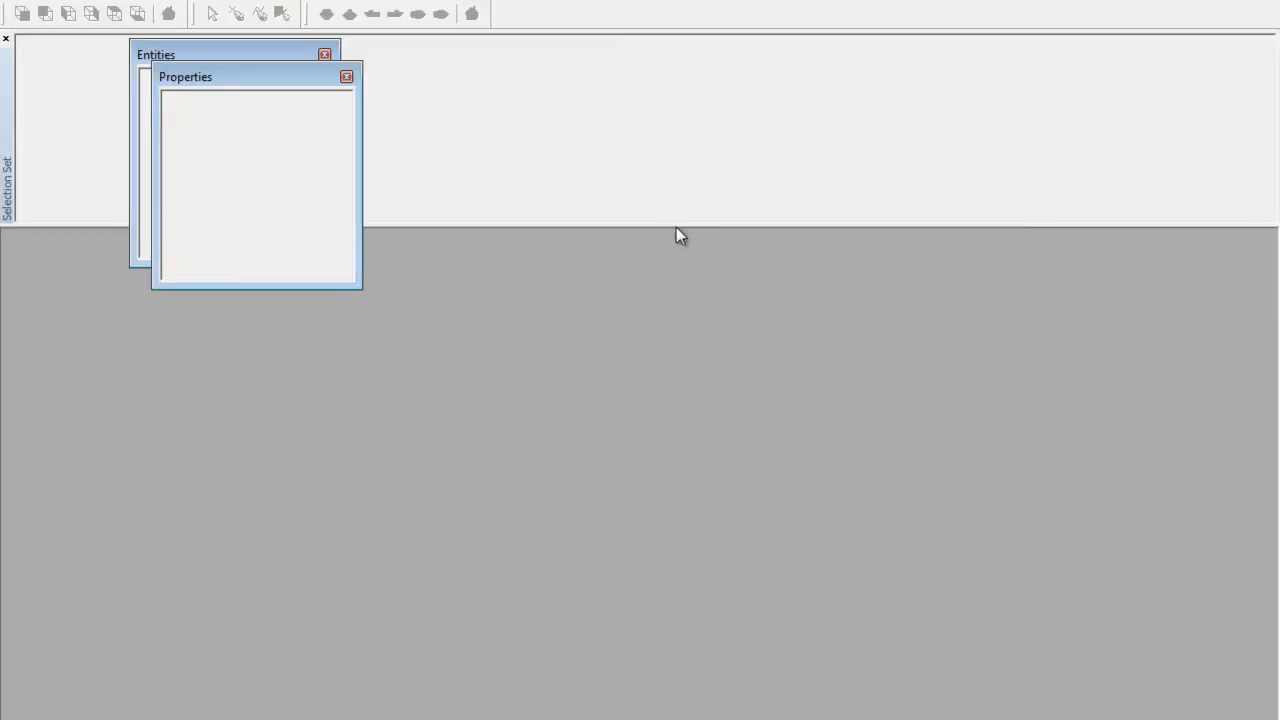
drag(676, 225, 674, 174)
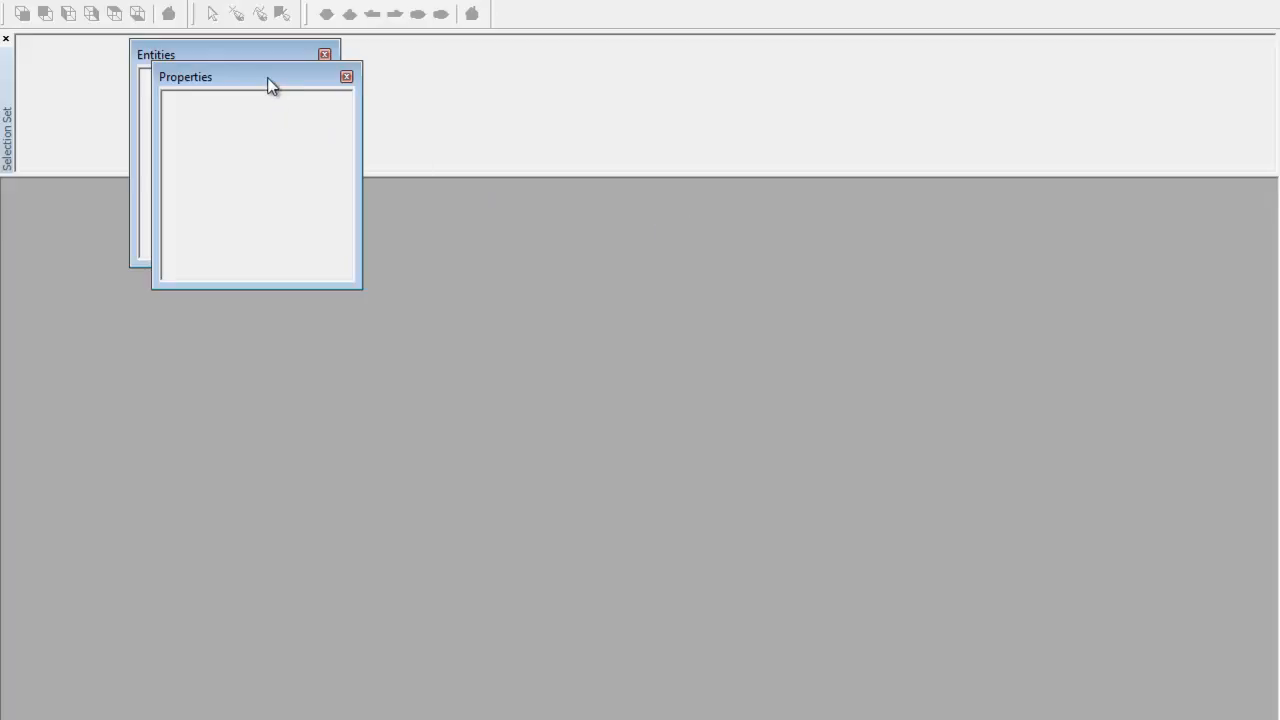
Dock the Properties and Entities managers in a stacked column along the workspace's left edge.
drag(272, 86, 85, 222)
drag(283, 57, 230, 466)
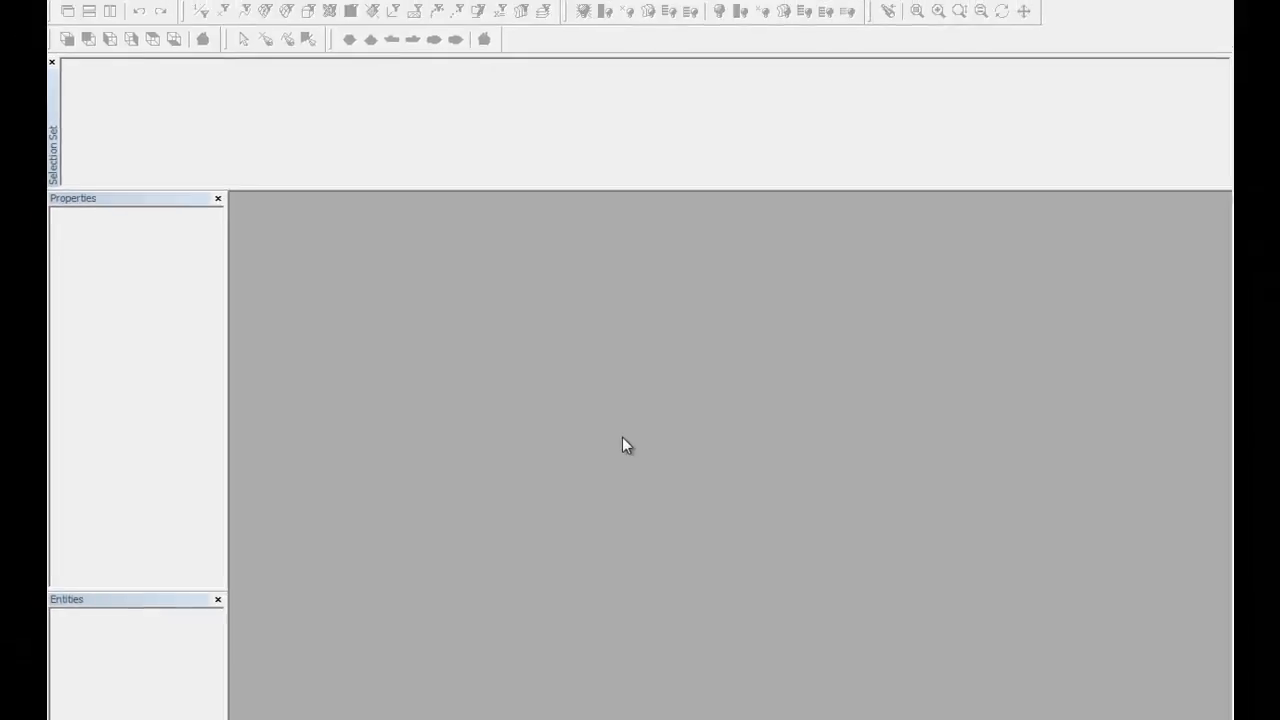
Undock the Properties manager and redock it directly beneath the Entities manager in the side column.
drag(251, 236, 580, 191)
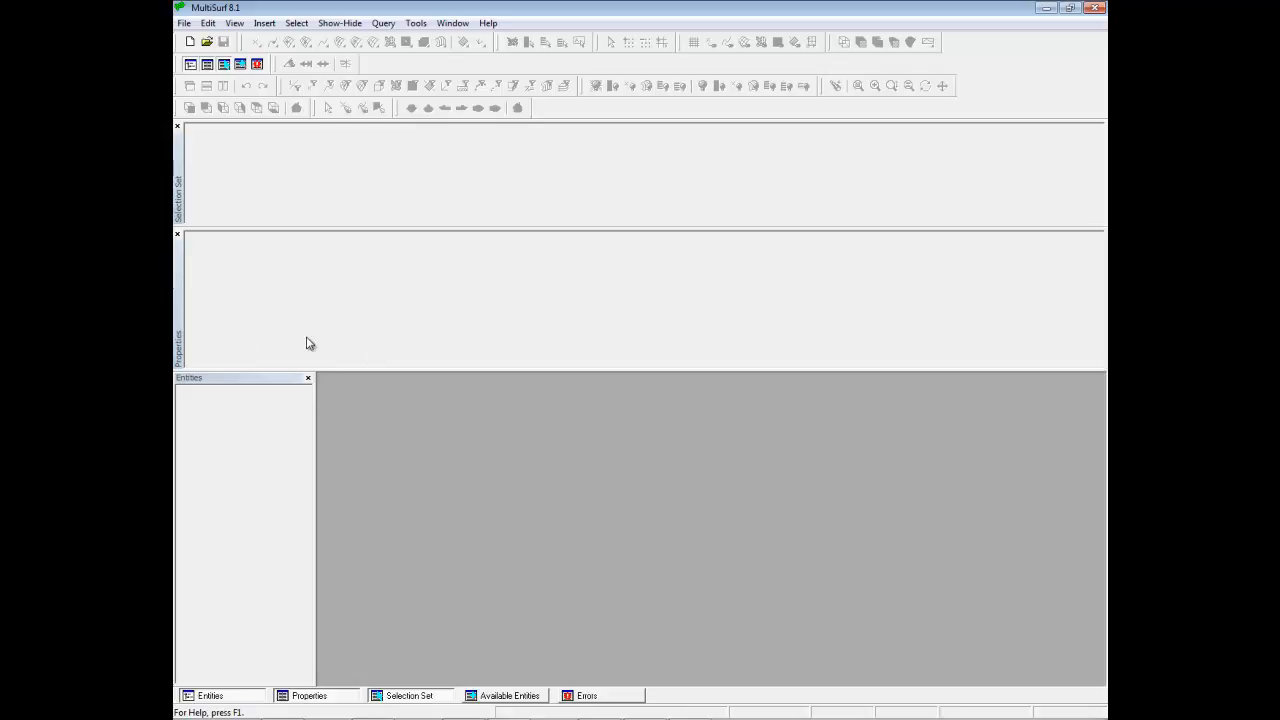
double_click(179, 307)
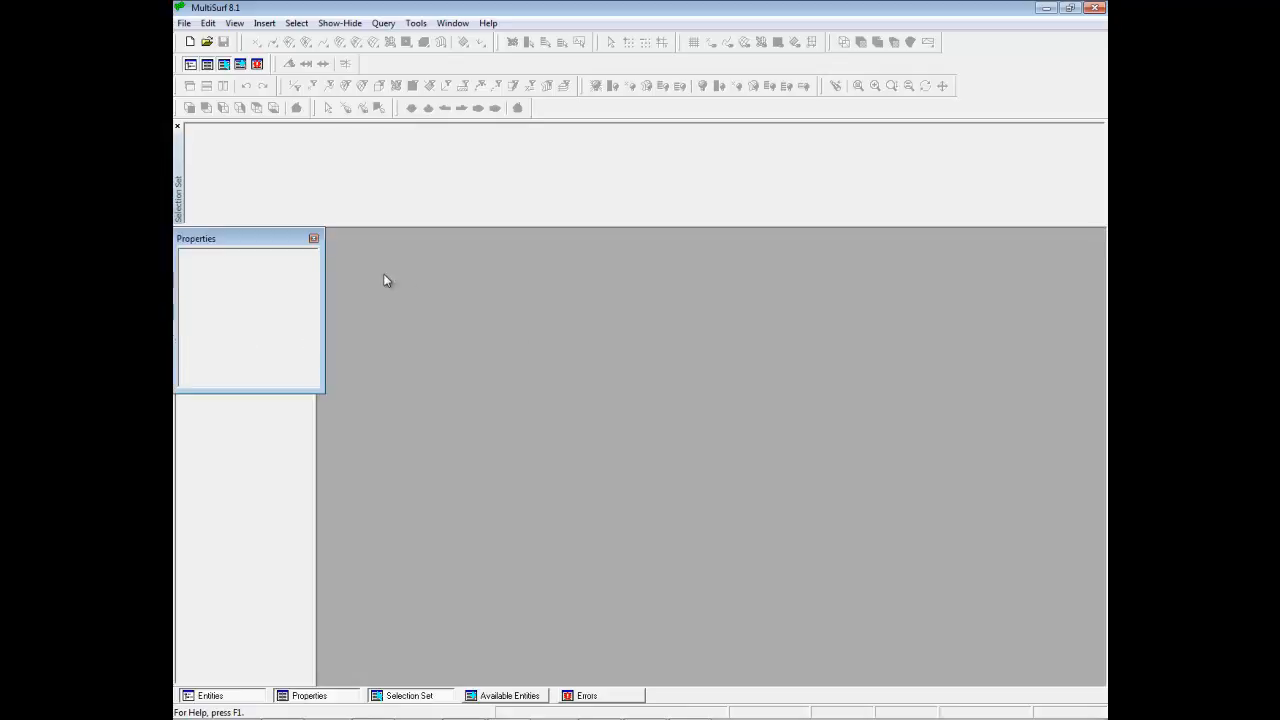
drag(287, 243, 794, 293)
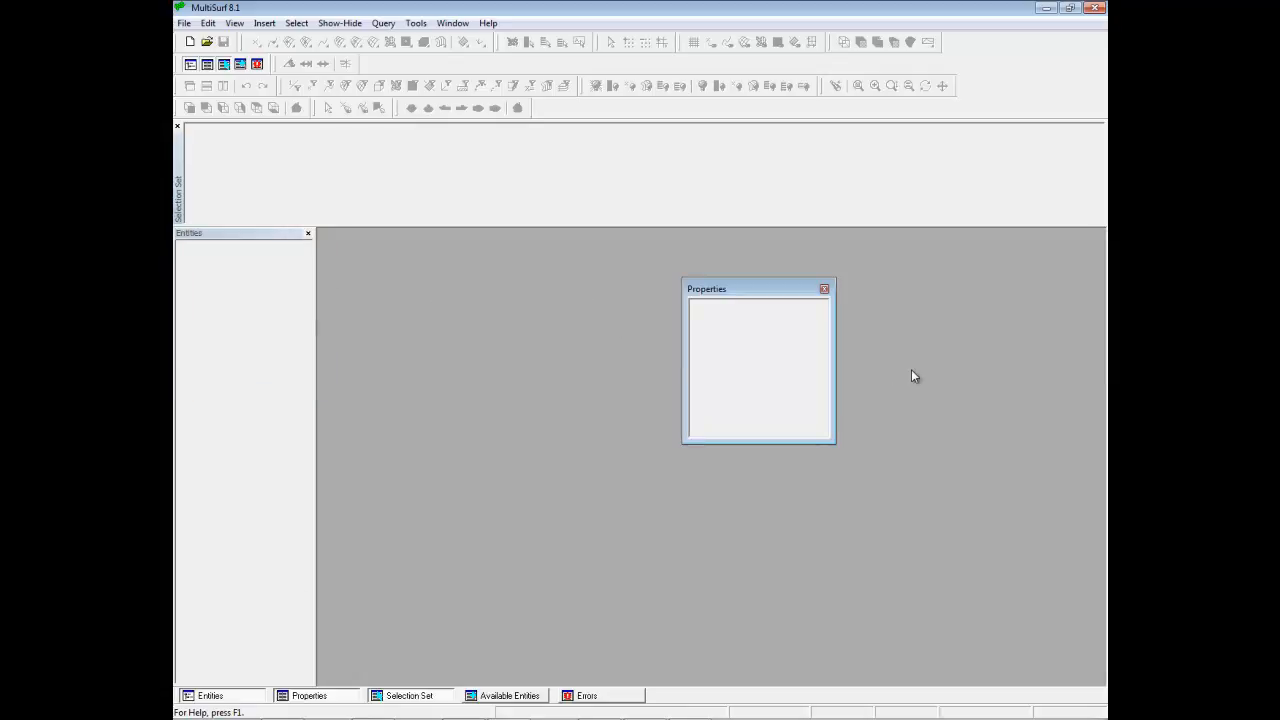
drag(776, 297, 317, 449)
drag(264, 371, 249, 460)
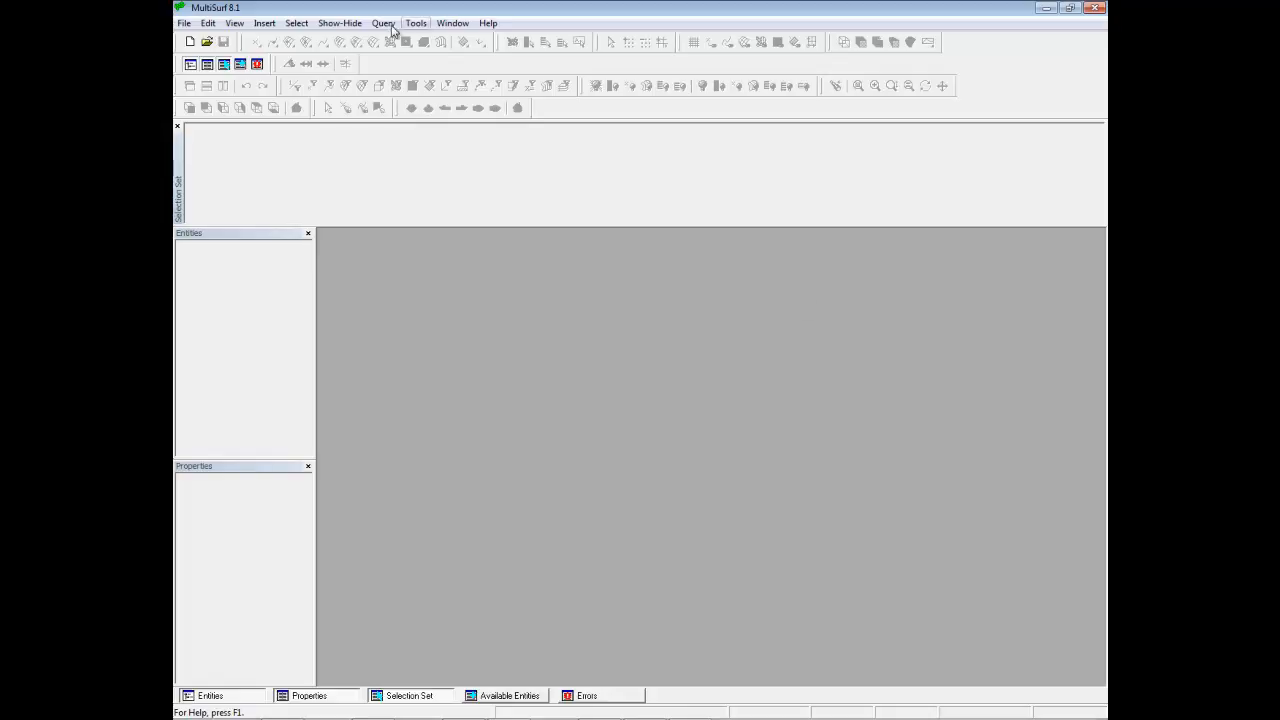
Undock the Managers toolbar and close it.
drag(182, 67, 511, 354)
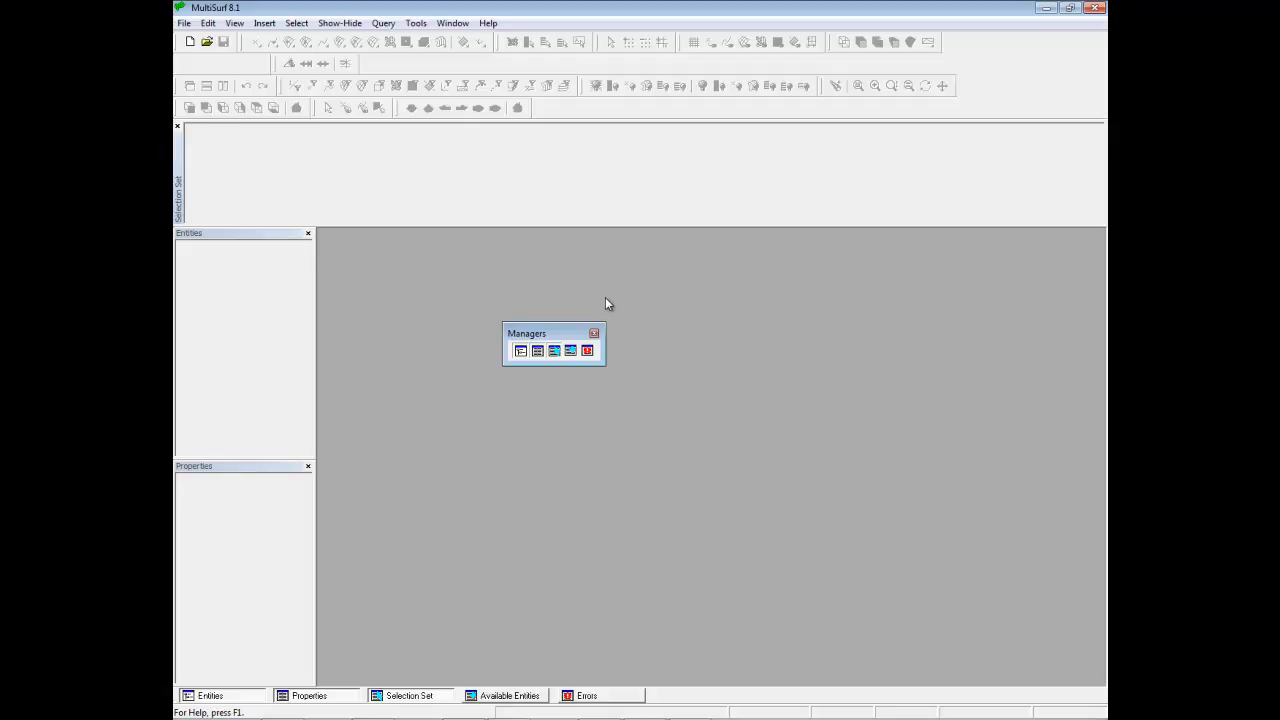
click(594, 334)
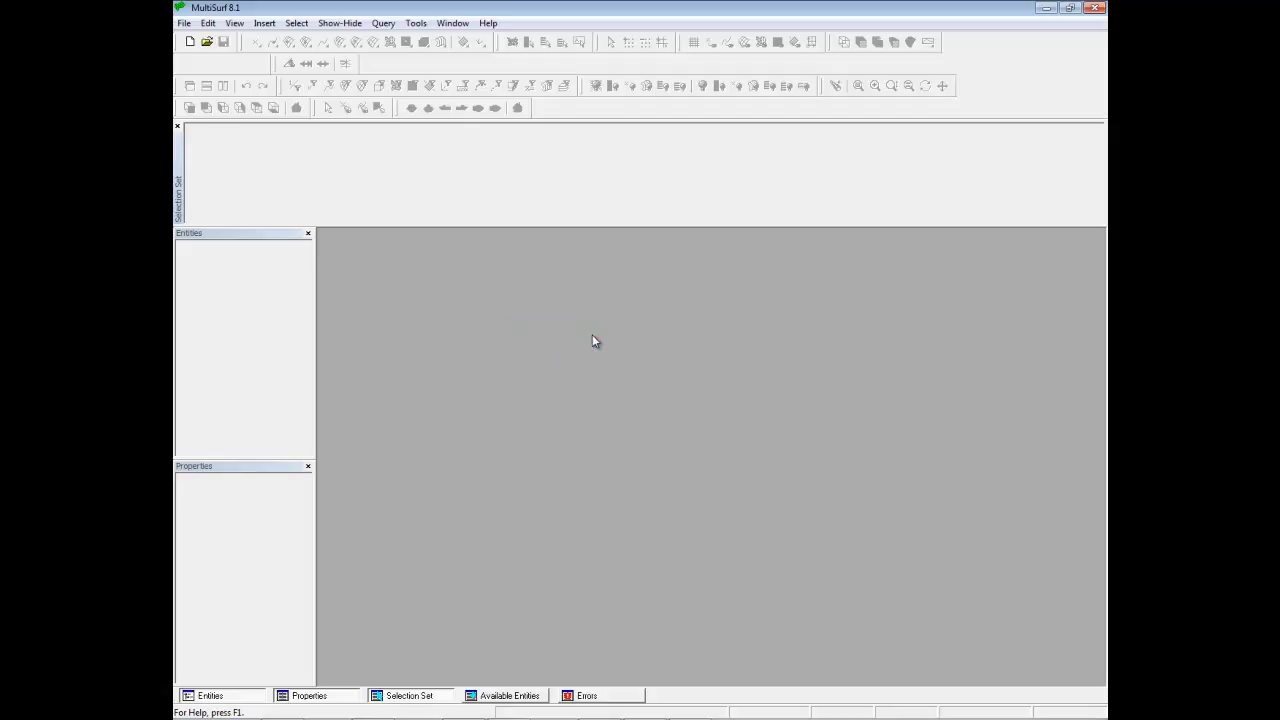
Move the Tools toolbar to the end of the first toolbar row and the Drawing toolbar to the end of the second.
drag(277, 63, 655, 400)
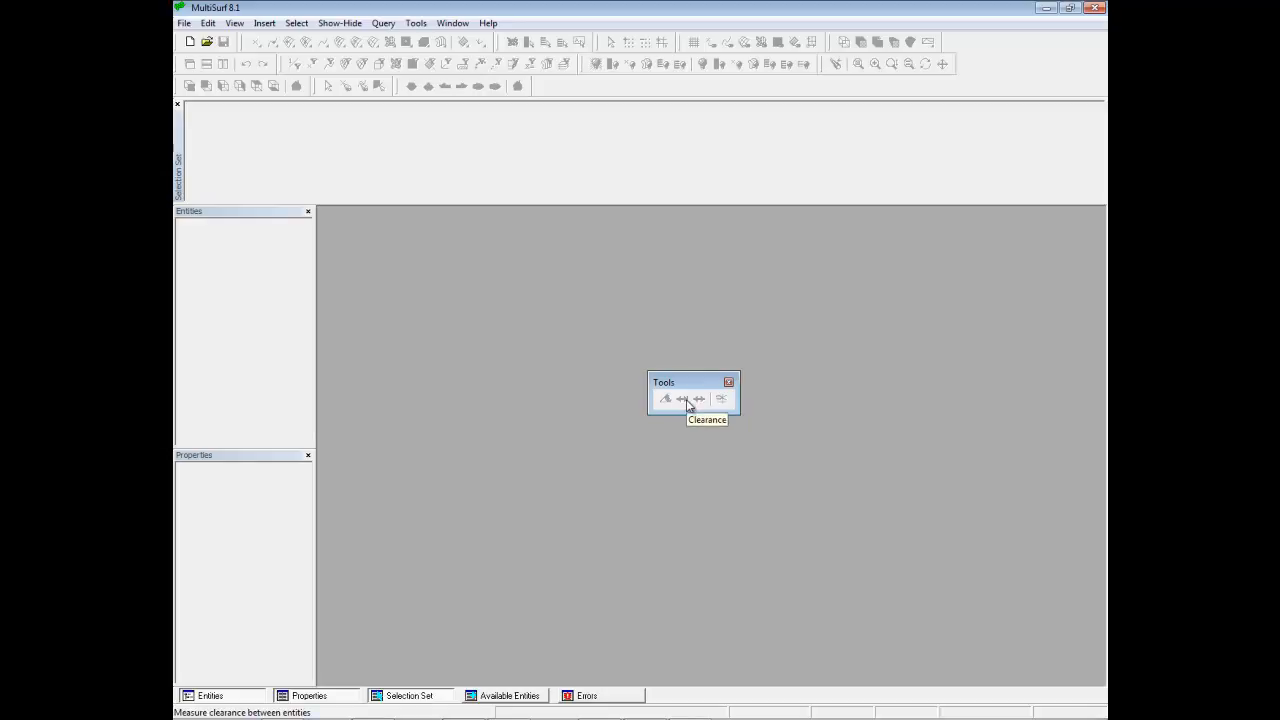
drag(699, 382, 990, 38)
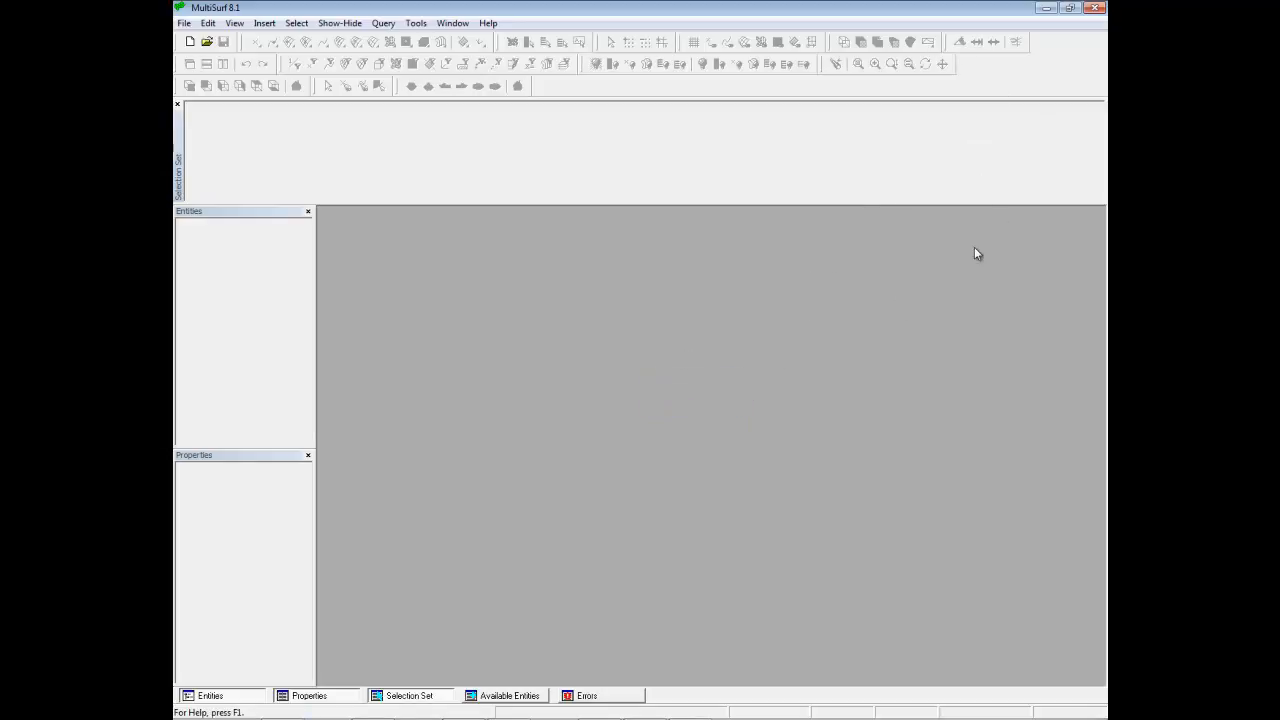
drag(316, 86, 580, 405)
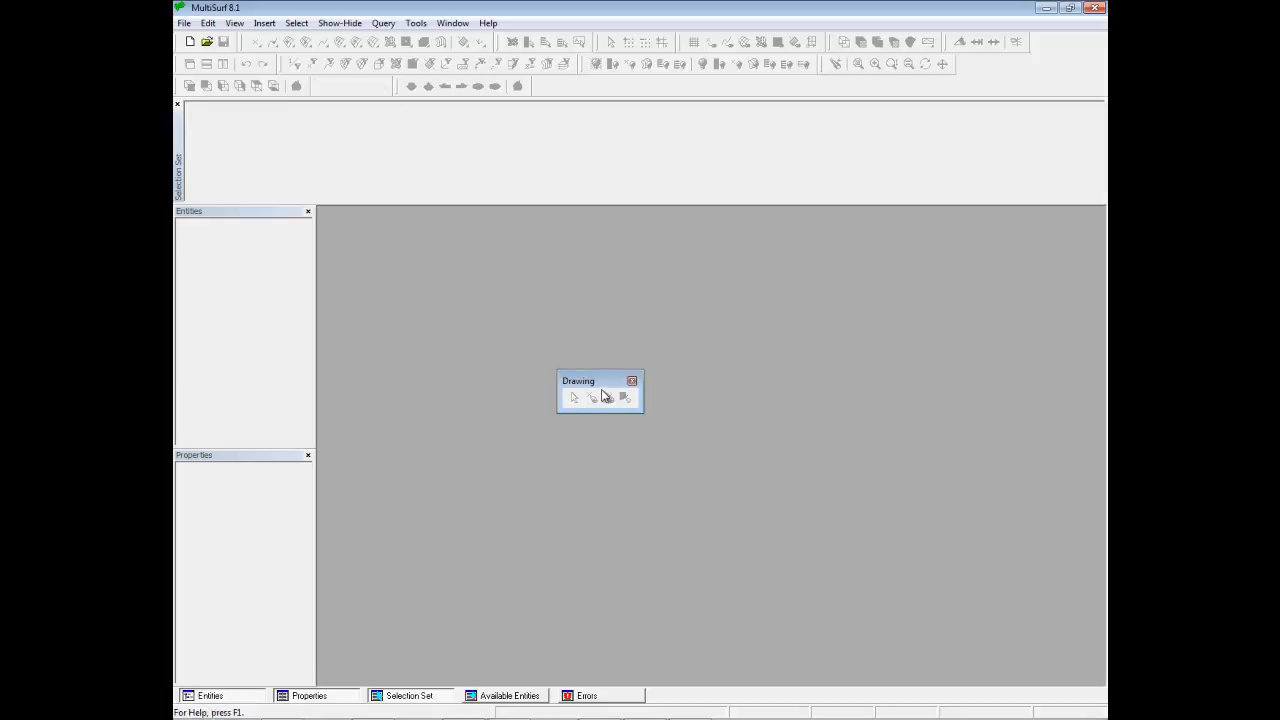
drag(590, 383, 991, 63)
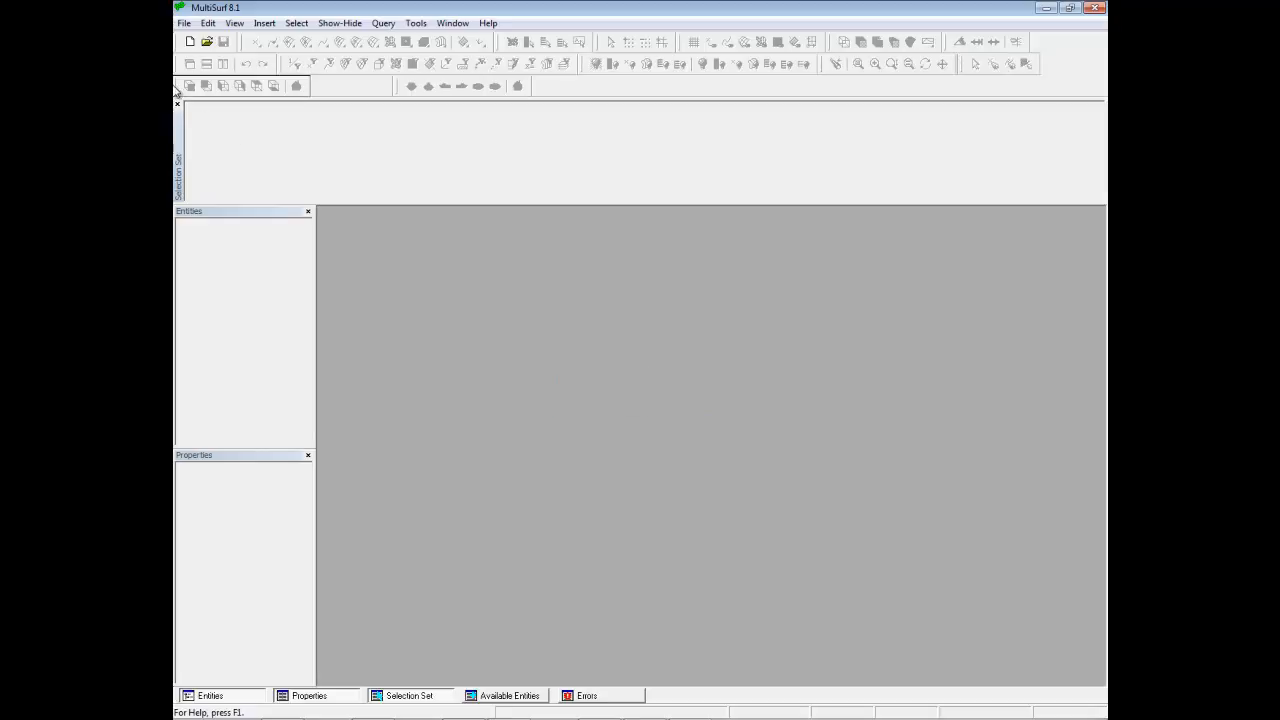
Undock and close the Mechanical View Orientation and Marine View Orientation toolbars.
drag(177, 87, 720, 376)
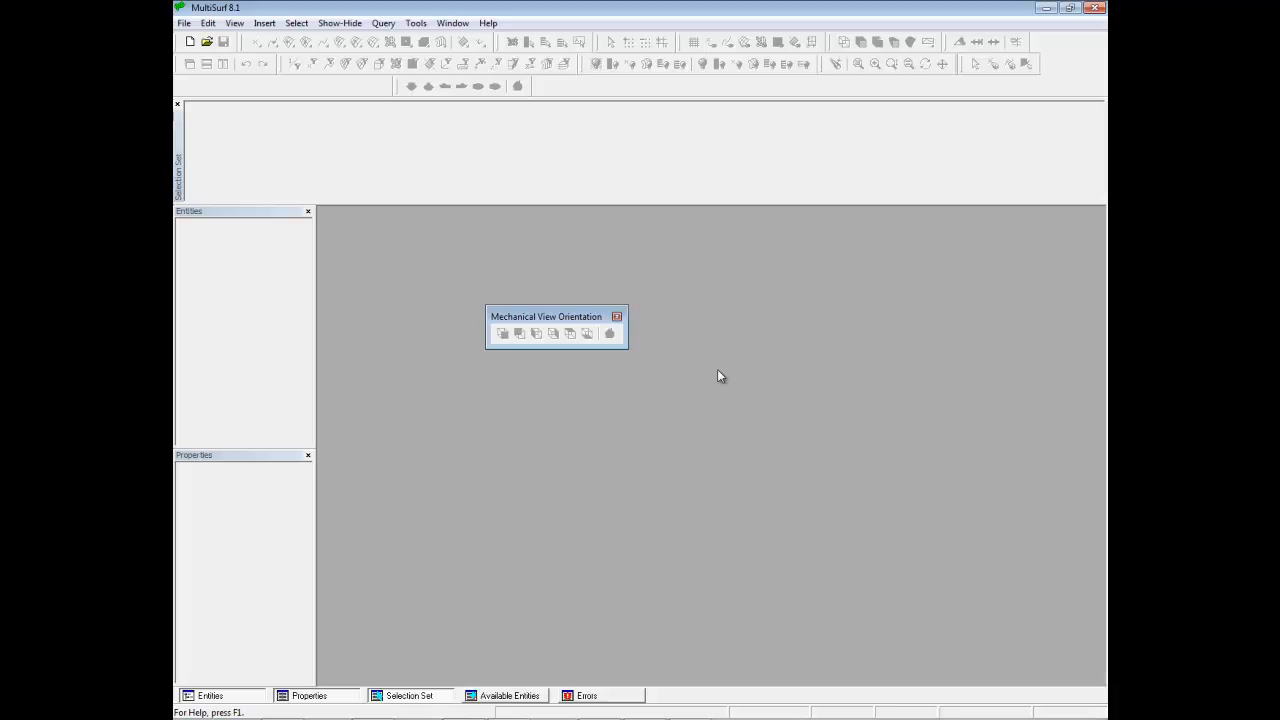
click(616, 318)
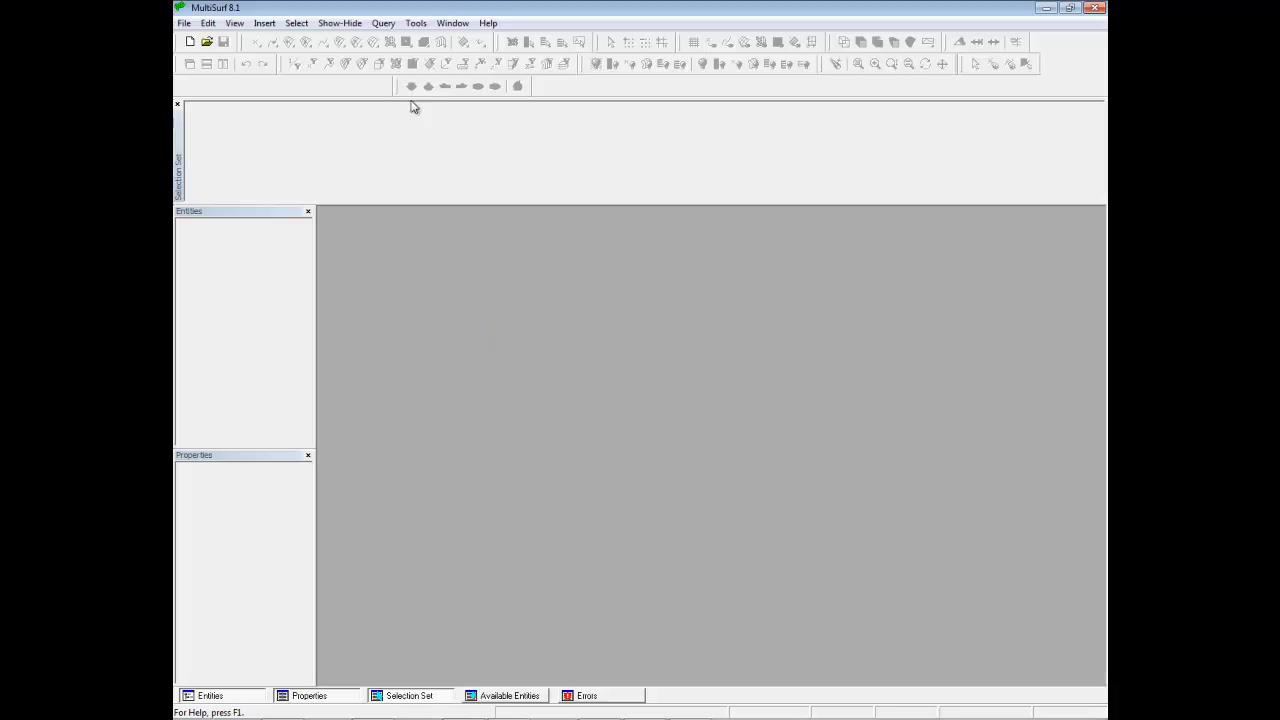
drag(397, 87, 586, 386)
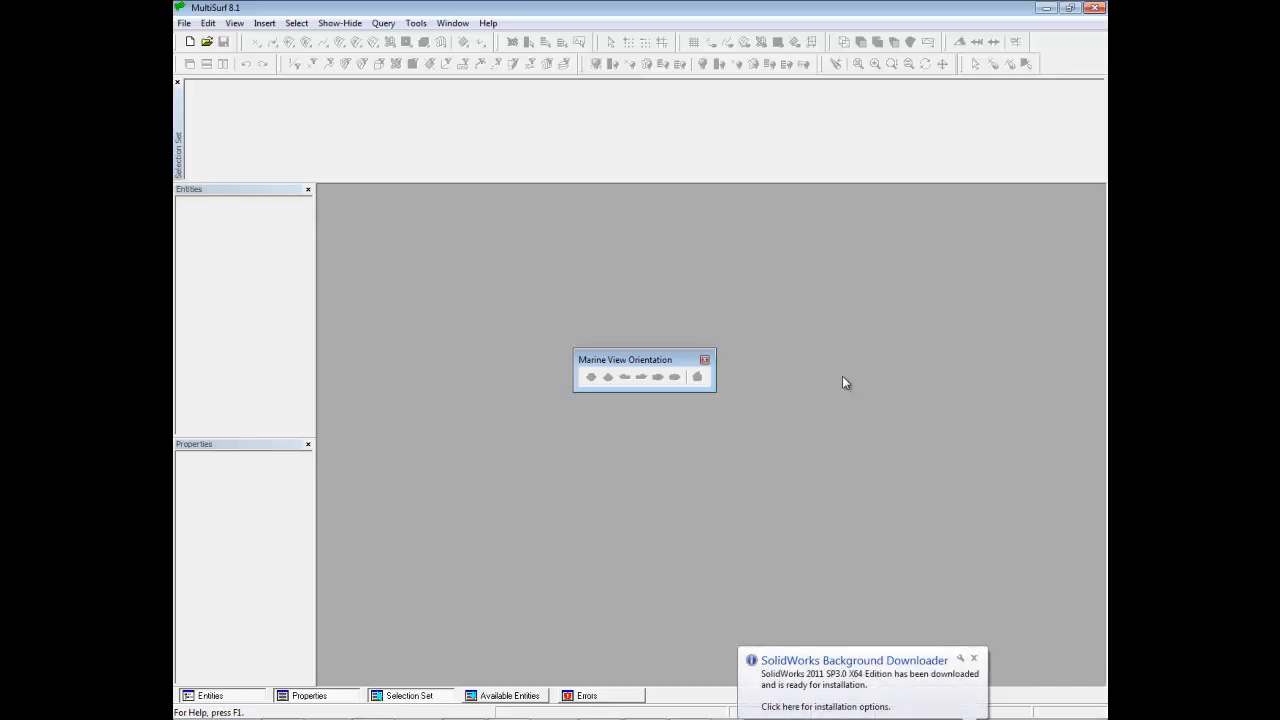
drag(642, 362, 1098, 272)
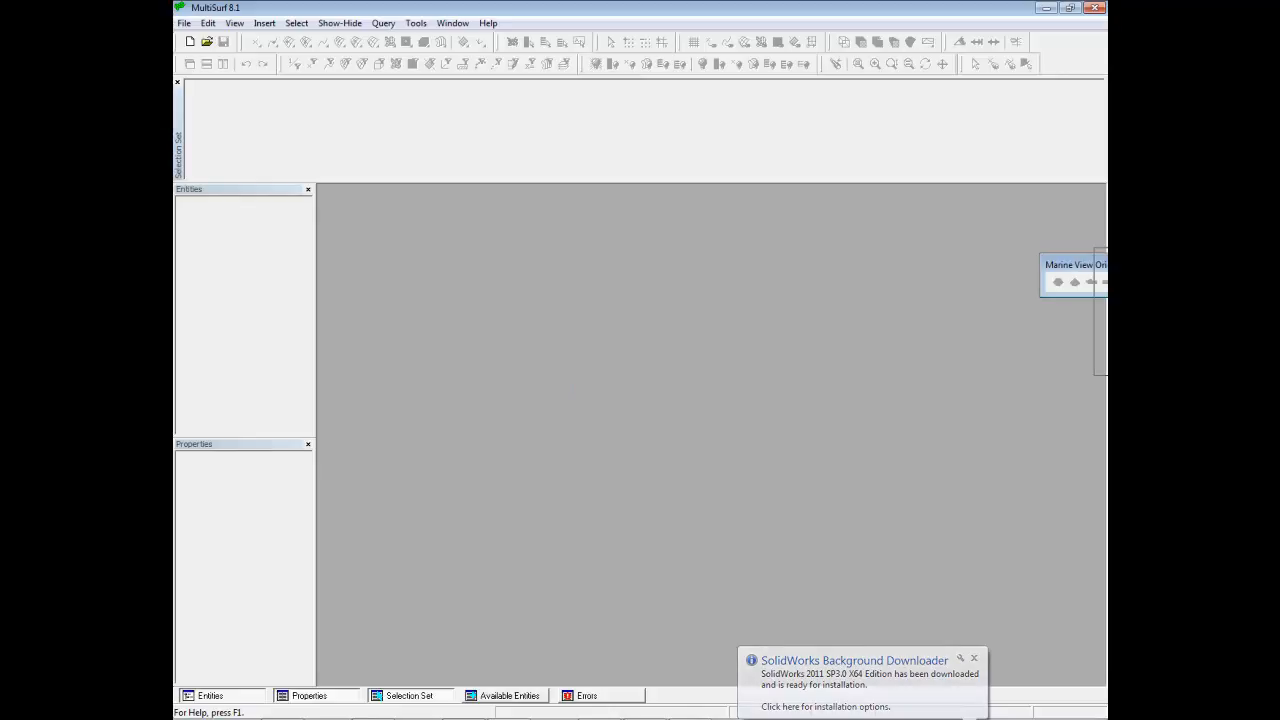
drag(1096, 250, 748, 280)
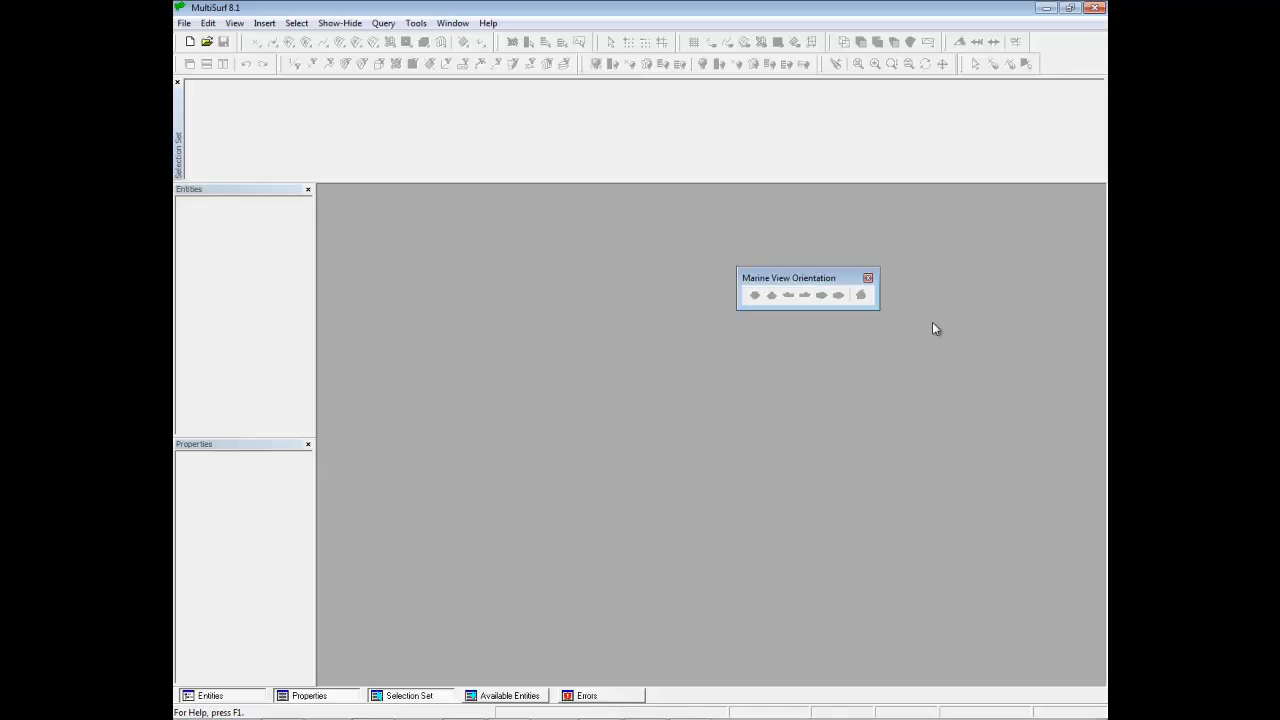
click(868, 279)
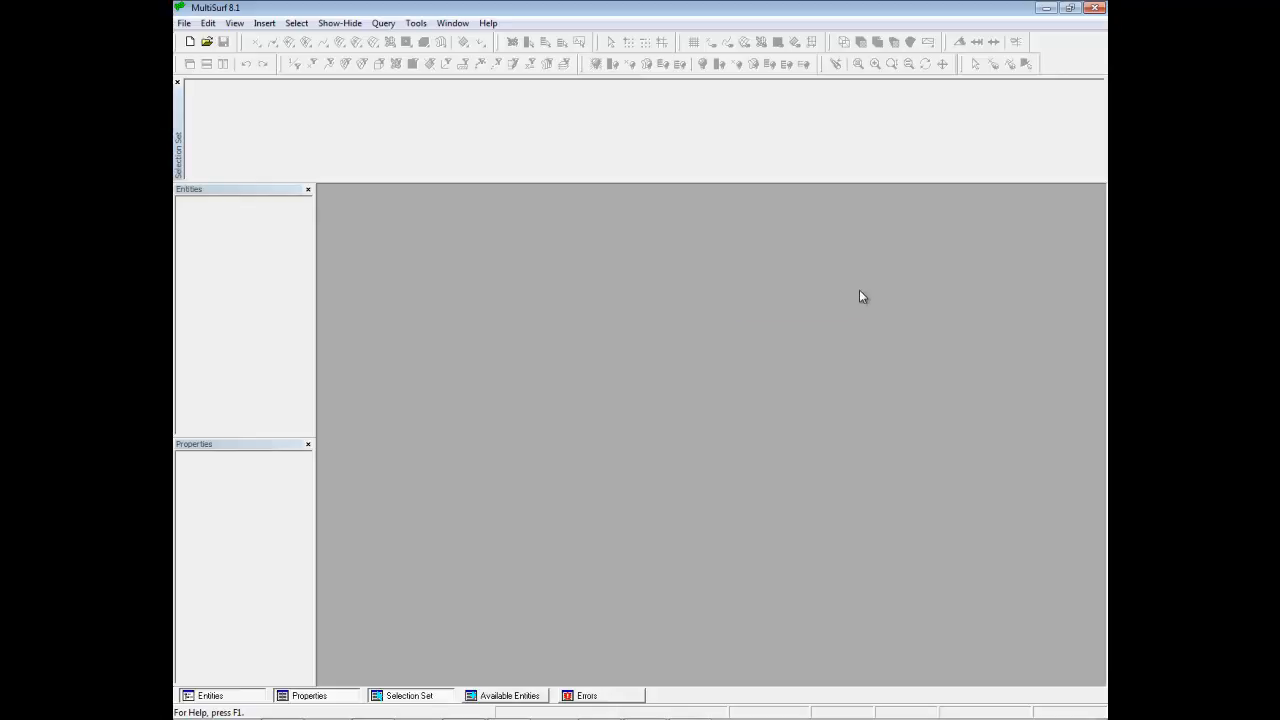
Create a new model and set its units to Meters / Kilograms.
click(189, 42)
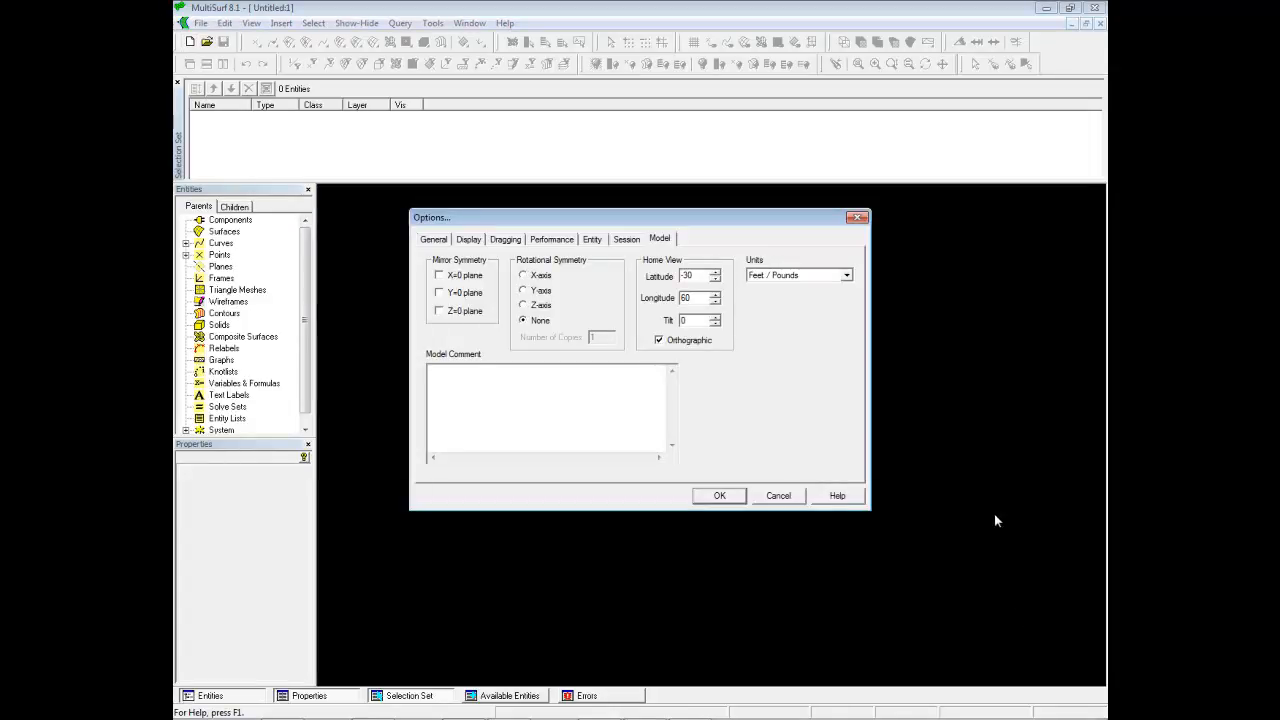
click(846, 276)
click(848, 335)
click(848, 335)
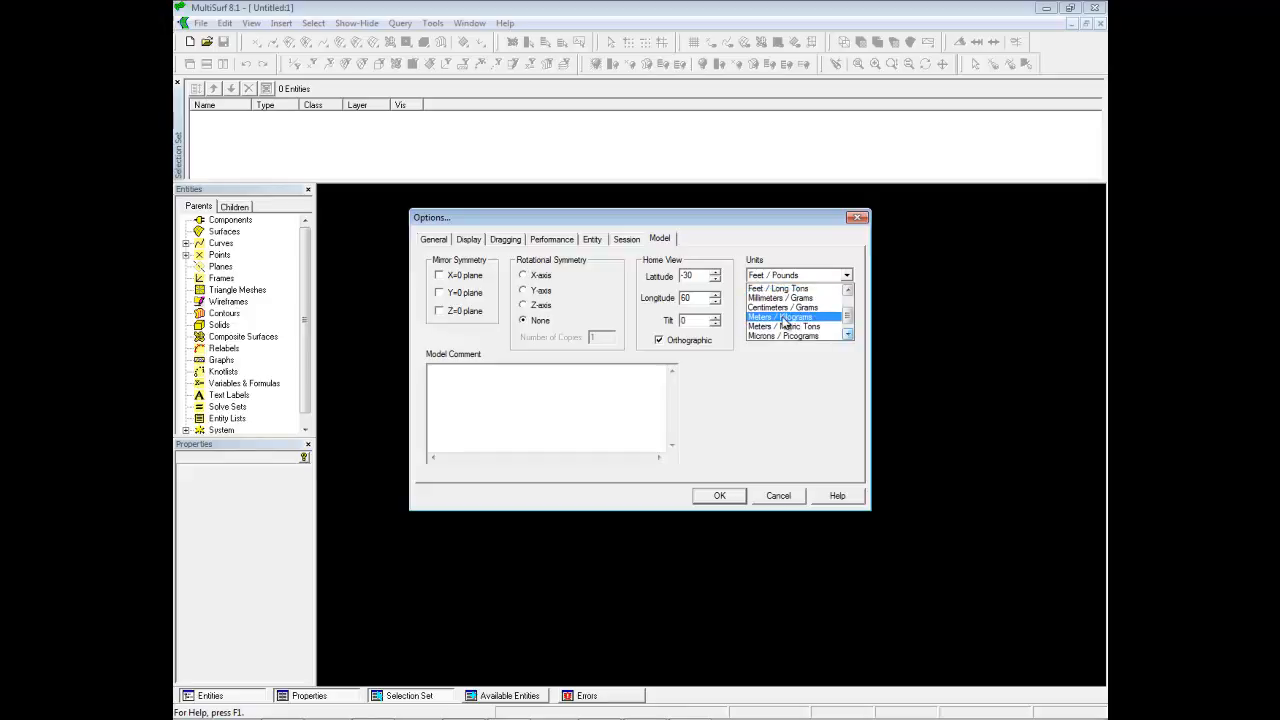
click(800, 317)
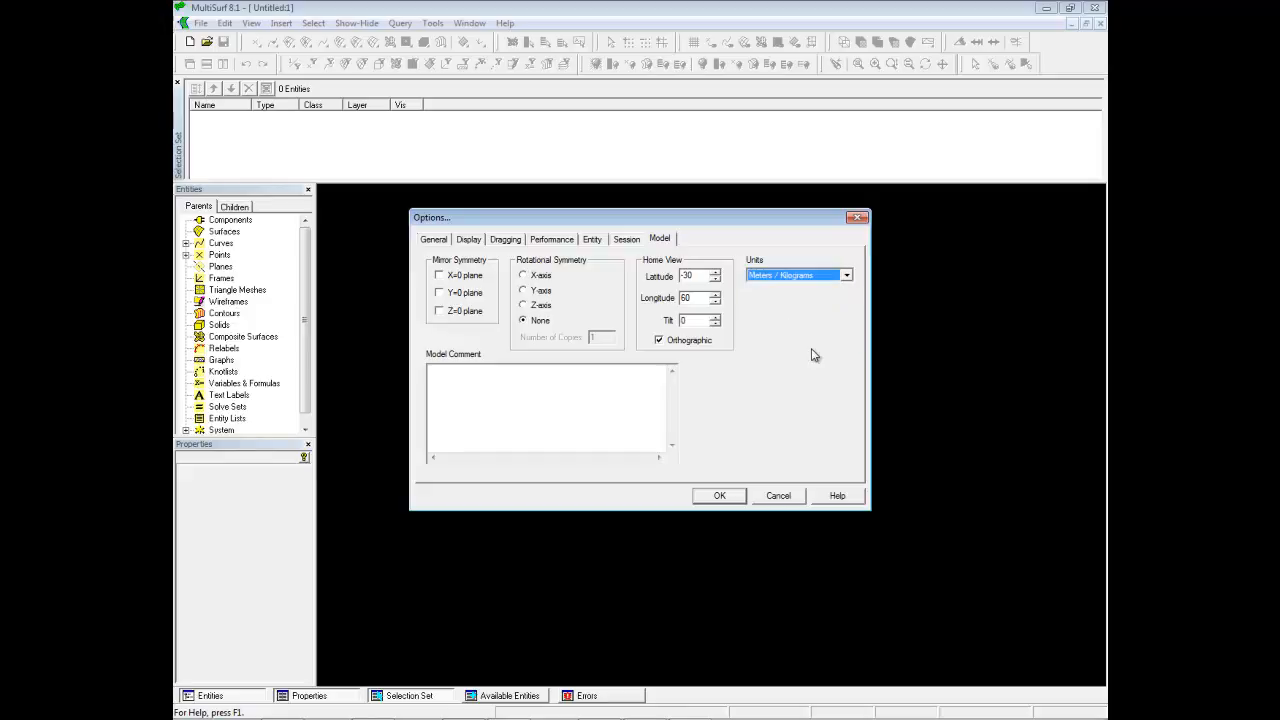
Enable Y=0 plane mirror symmetry, enter the model comment "Canoe sailboat hull", and accept the model options.
click(439, 293)
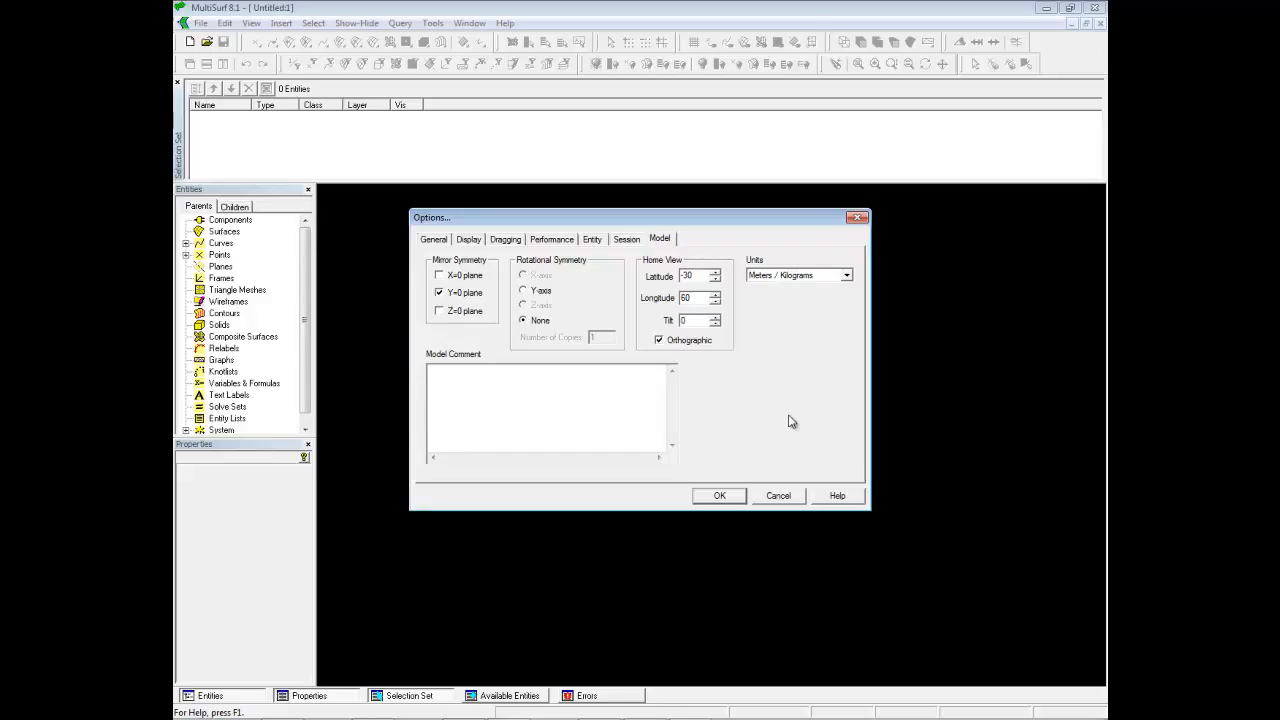
click(445, 379)
text(Canoe sailboat hull)
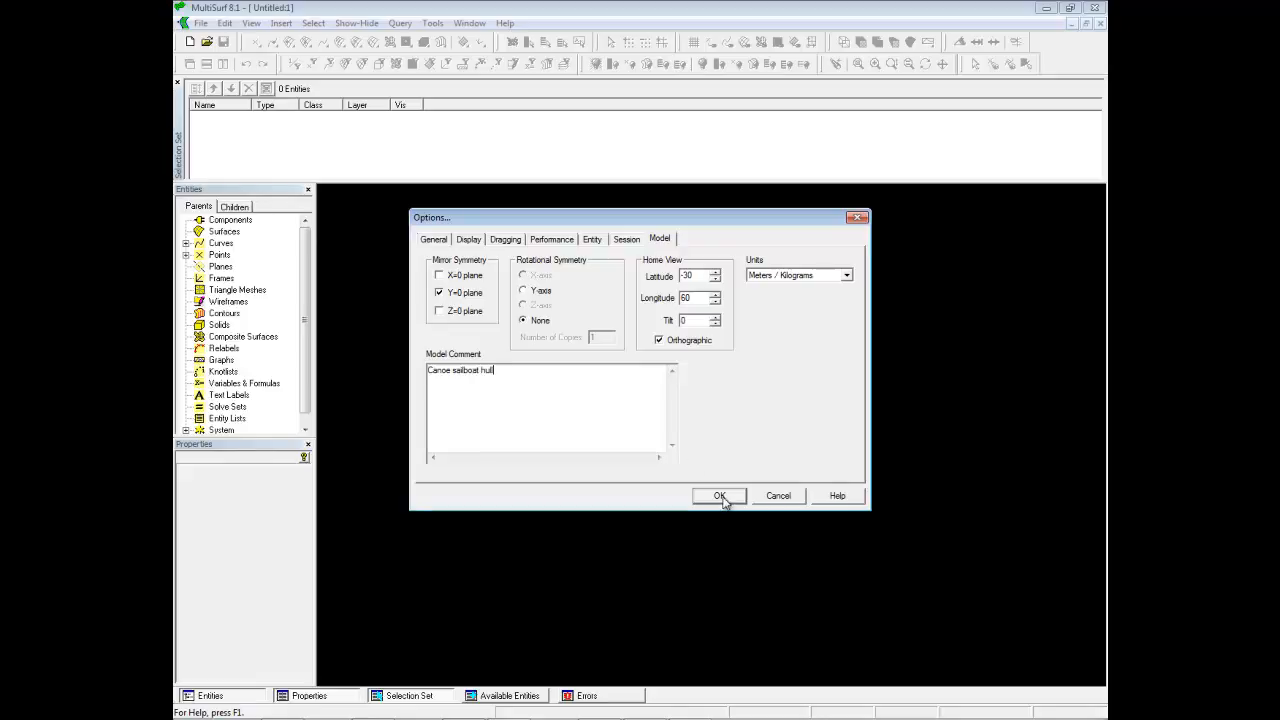
click(719, 496)
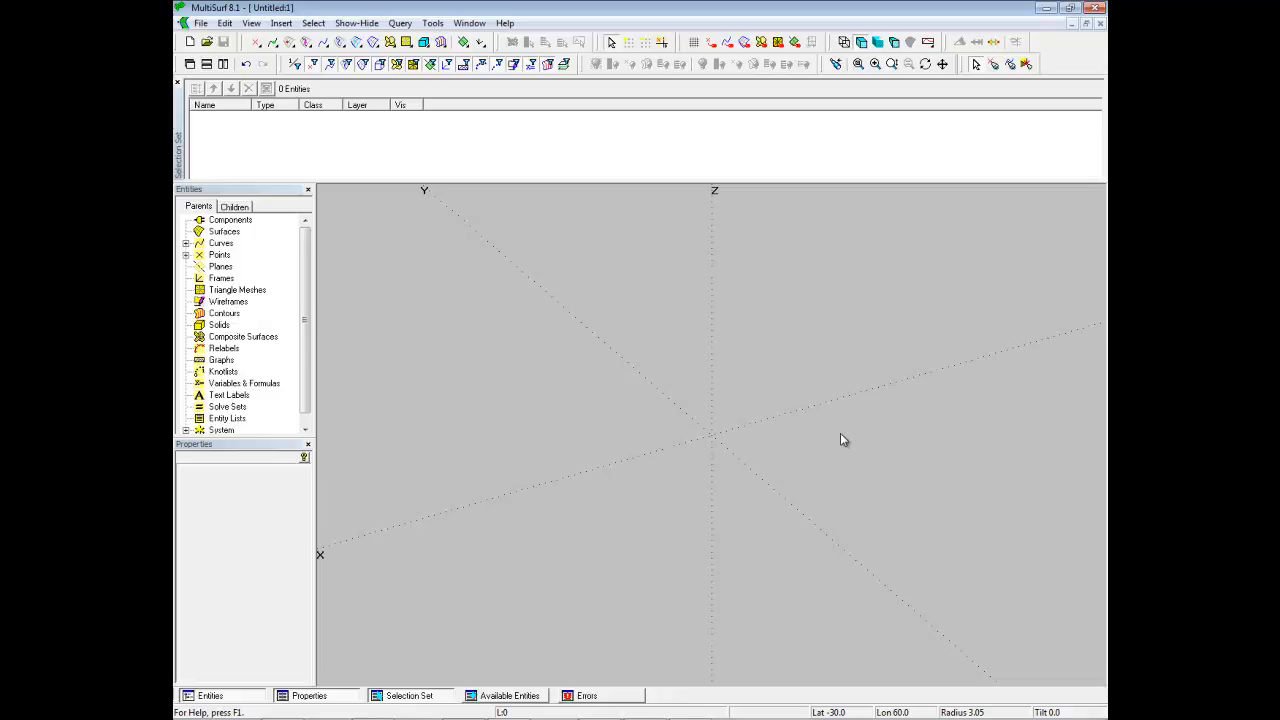
Set the wireframe background to dark gray (RGB 56, 56, 56), saving it as a custom color, and apply the display options.
scroll(840, 441, up, 1)
key(o)
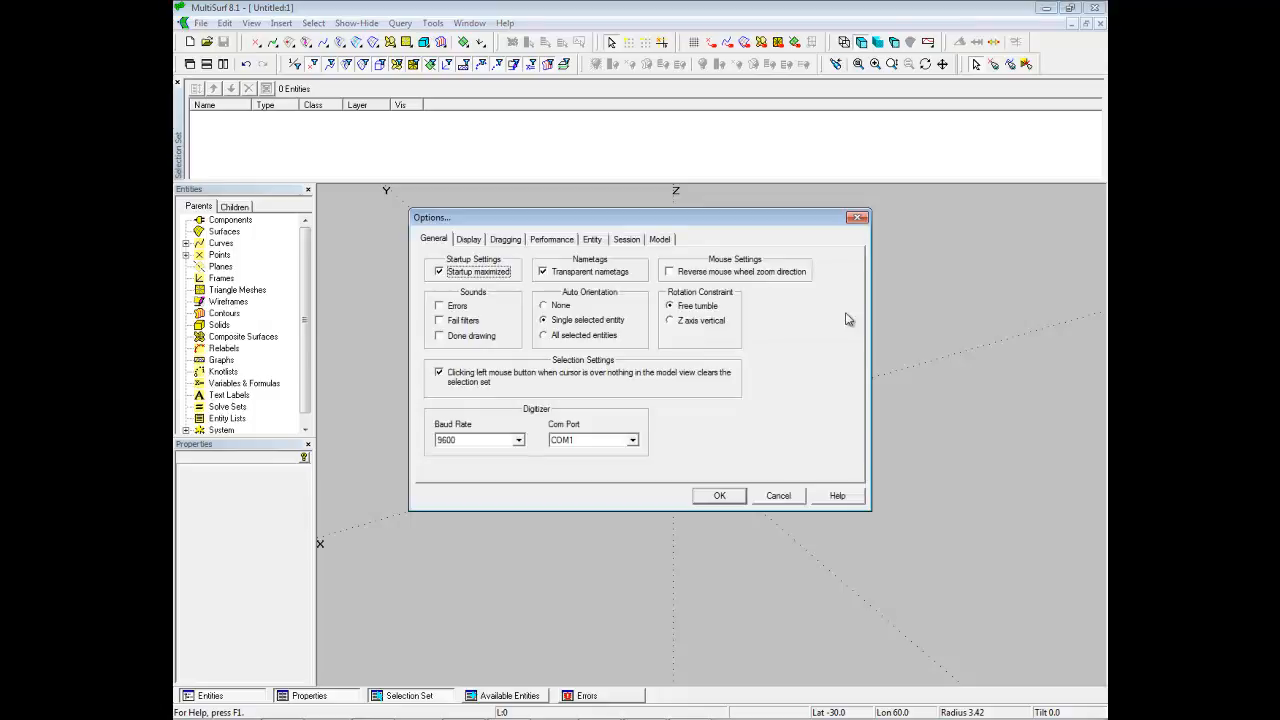
click(469, 240)
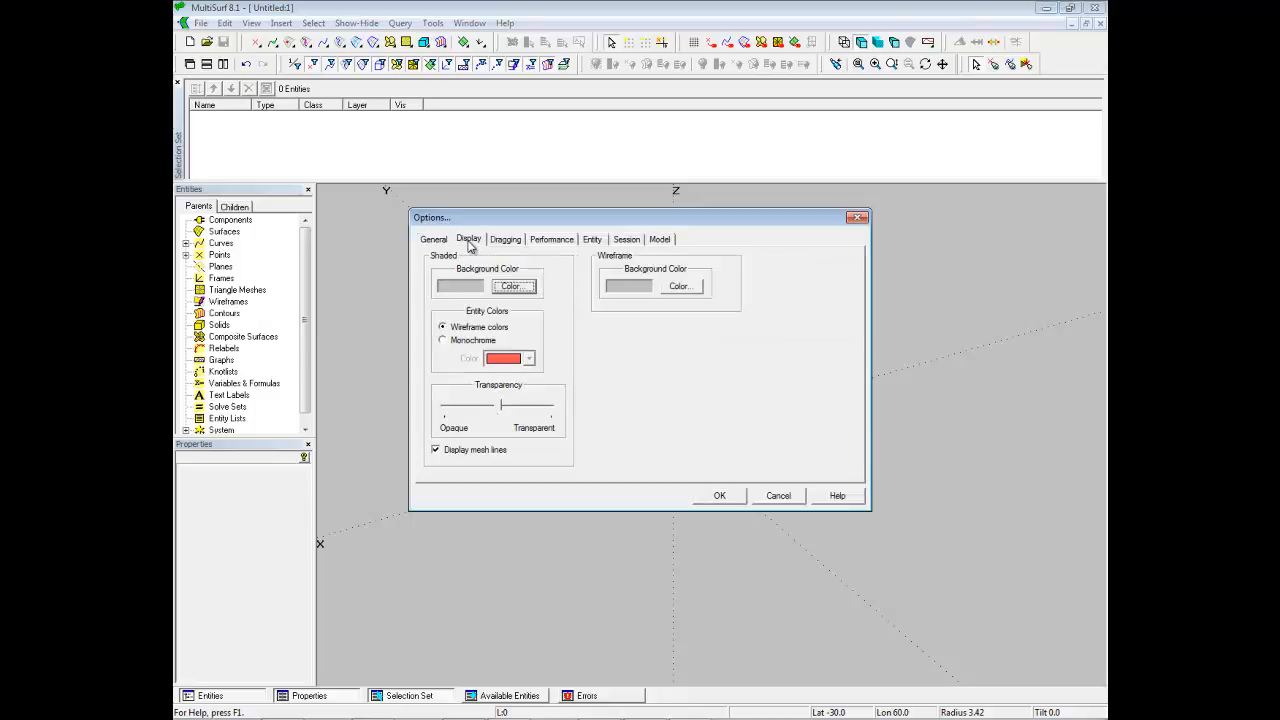
click(690, 287)
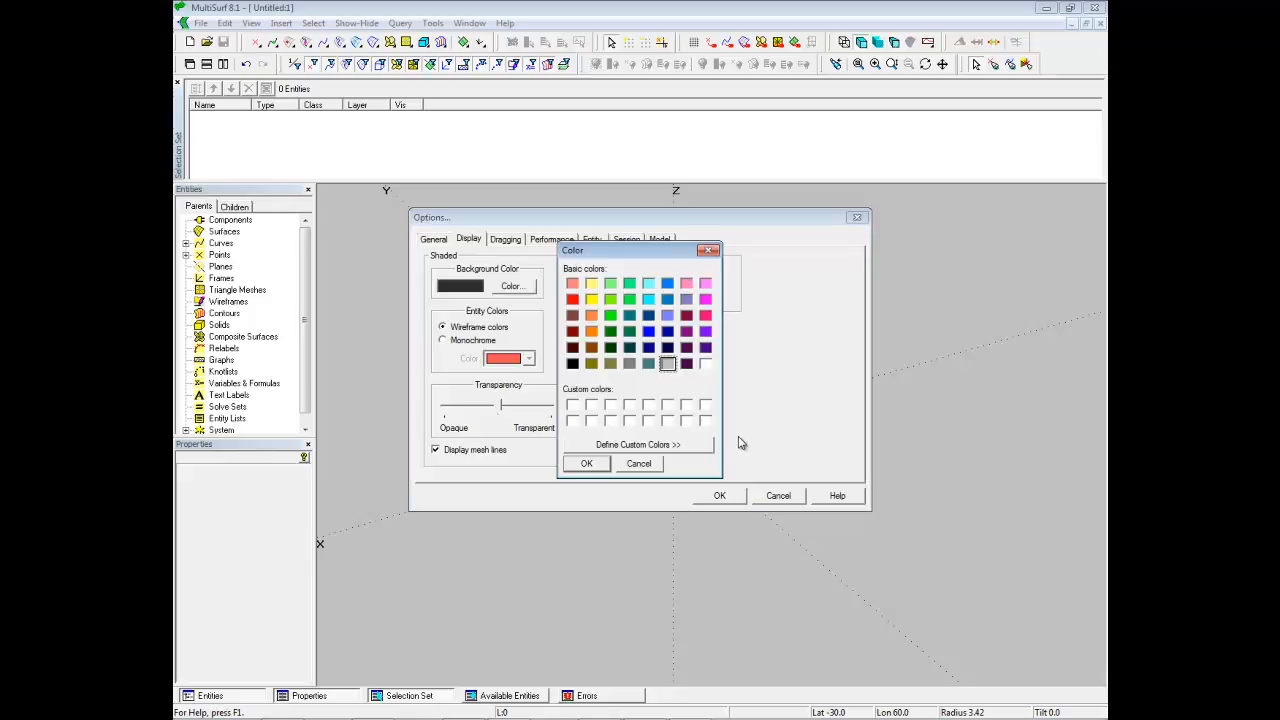
click(652, 447)
drag(879, 297, 880, 373)
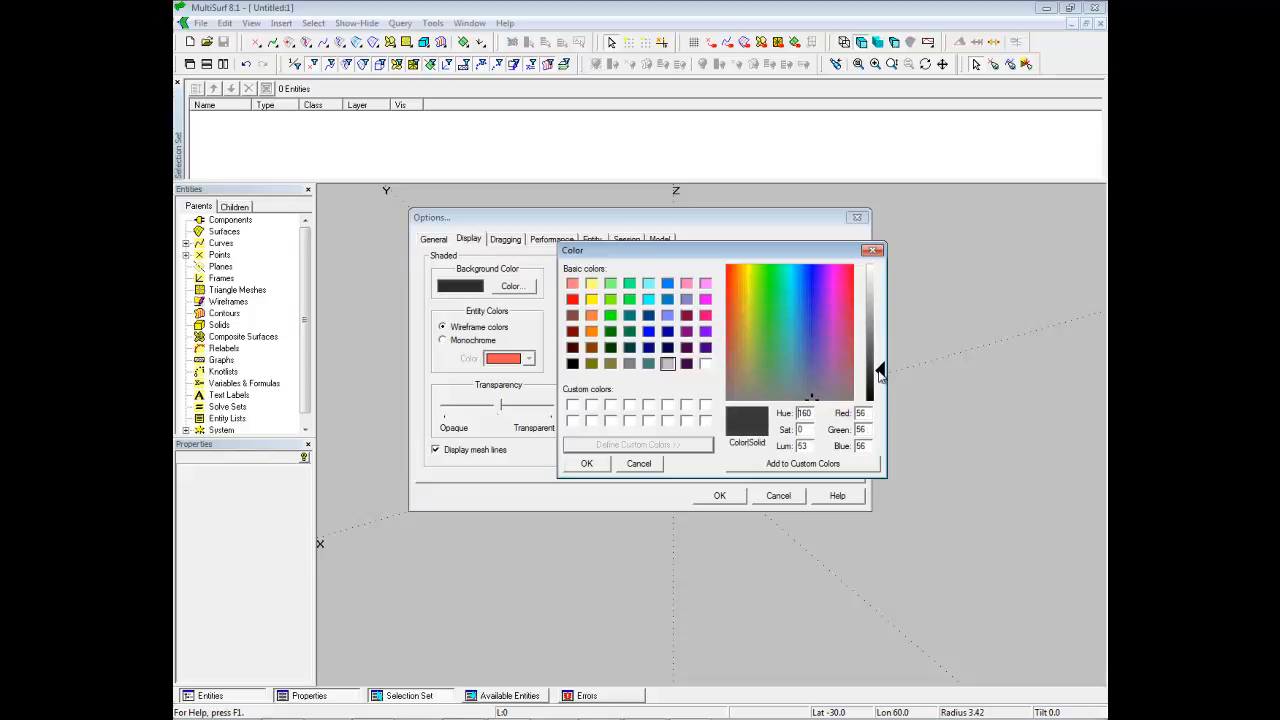
click(806, 465)
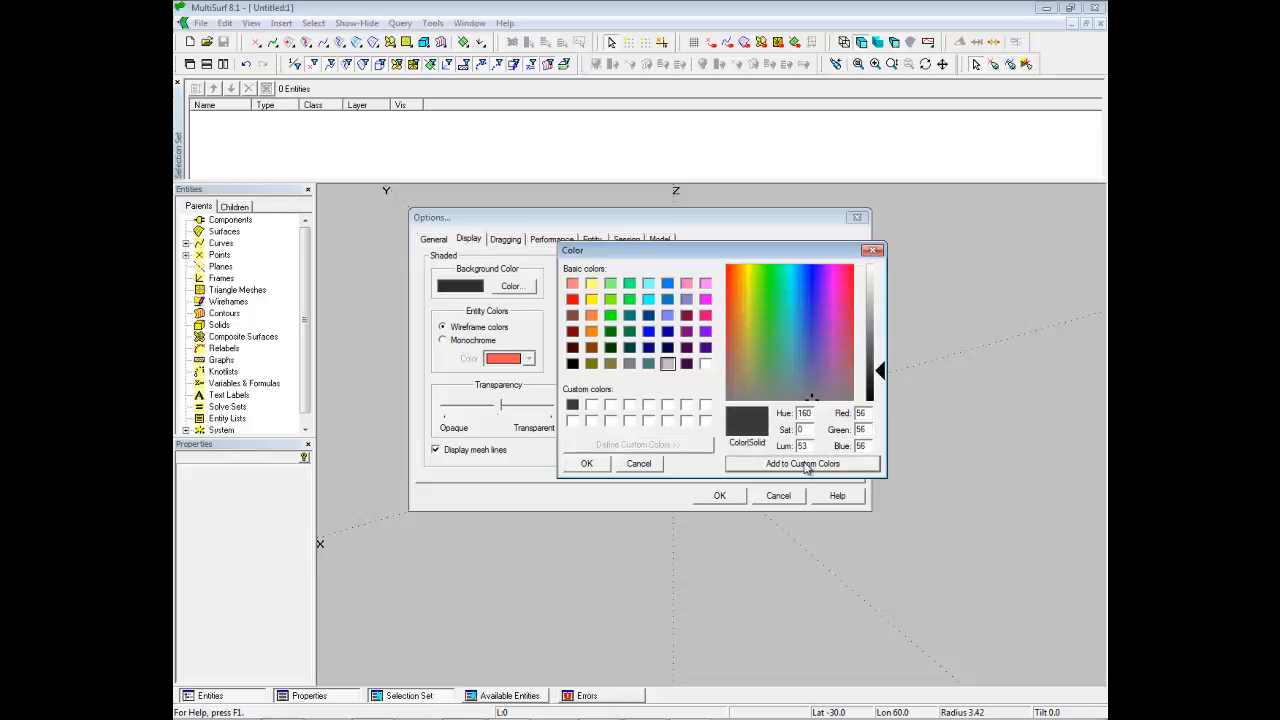
click(587, 463)
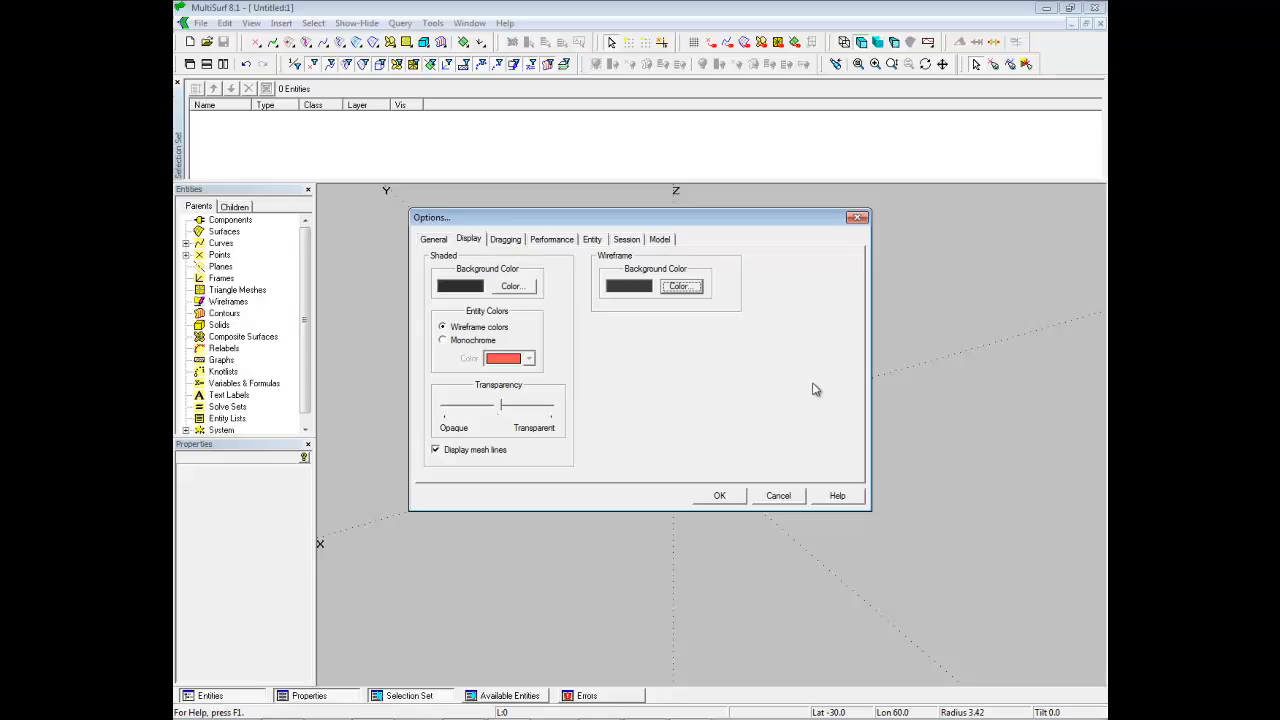
click(722, 495)
Examine the empty model space along the X, Y and Z axes and from rotated and zoomed viewpoints.
scroll(727, 521, down, 4)
scroll(727, 521, up, 4)
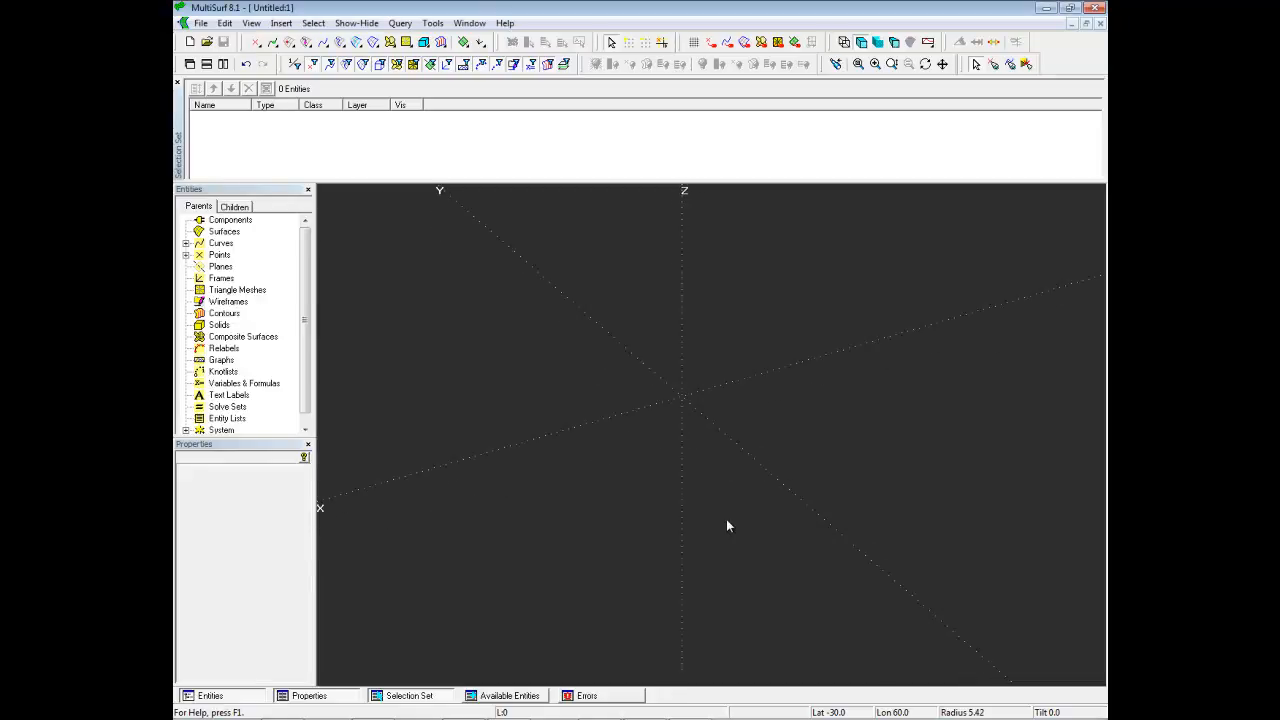
mouse_move(727, 521)
middle_down()
mouse_move(714, 509)
mouse_move(716, 521)
middle_up()
key(x)
key(y)
key(z)
scroll(774, 560, down, 5)
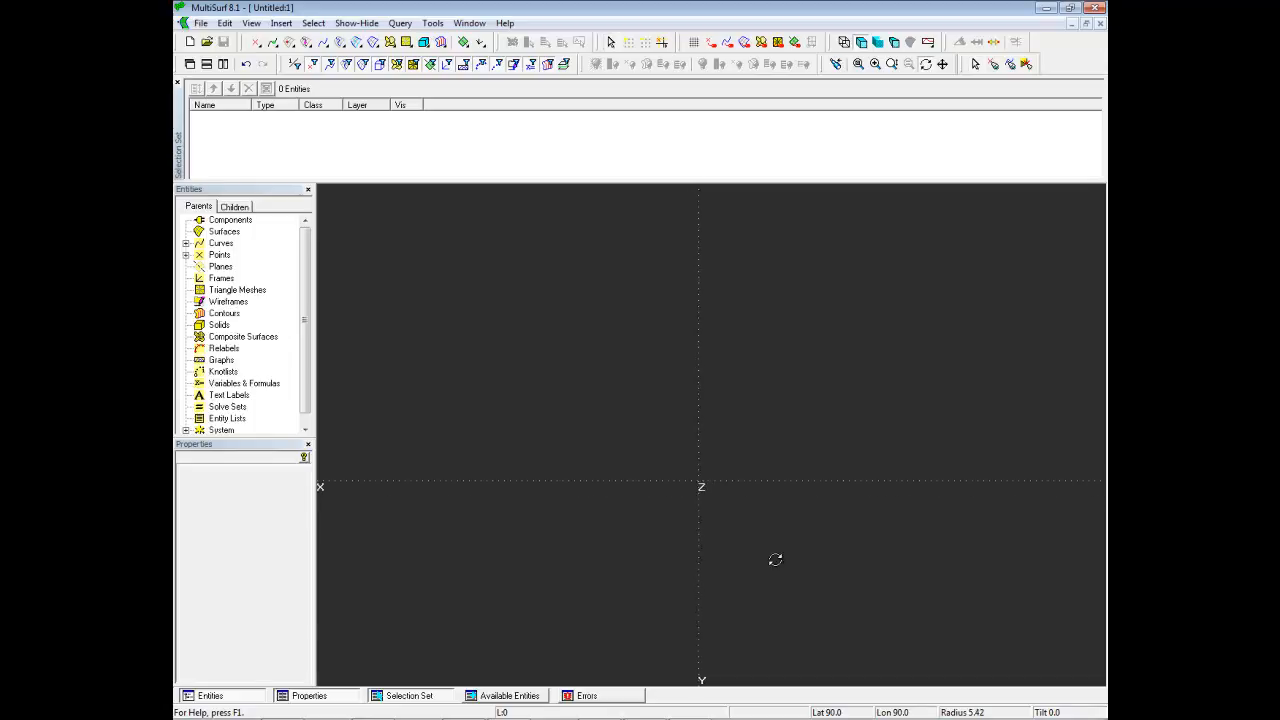
middle_drag(733, 560, 787, 580)
scroll(737, 526, up, 5)
scroll(737, 533, up, 5)
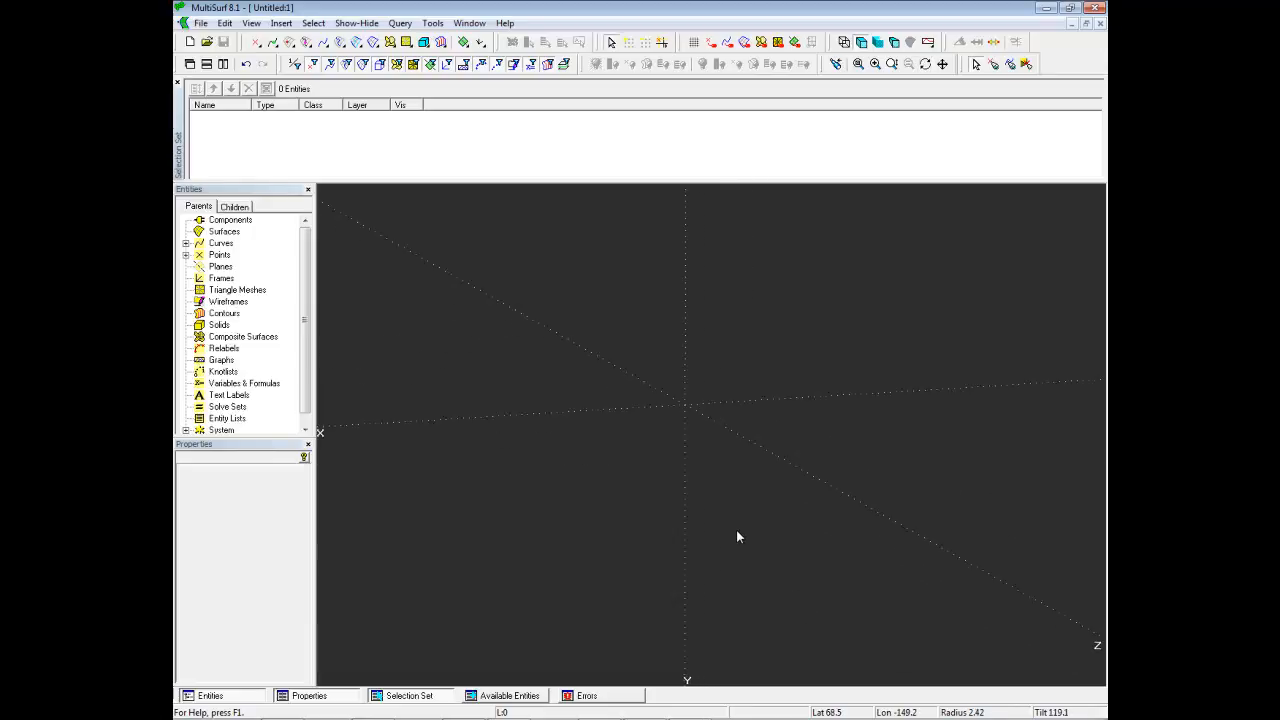
Examine the empty model space at different zoom levels and review the general options, including the mouse wheel zoom direction setting.
scroll(737, 537, up, 3)
scroll(737, 537, down, 10)
scroll(737, 537, down, 4)
key(F9)
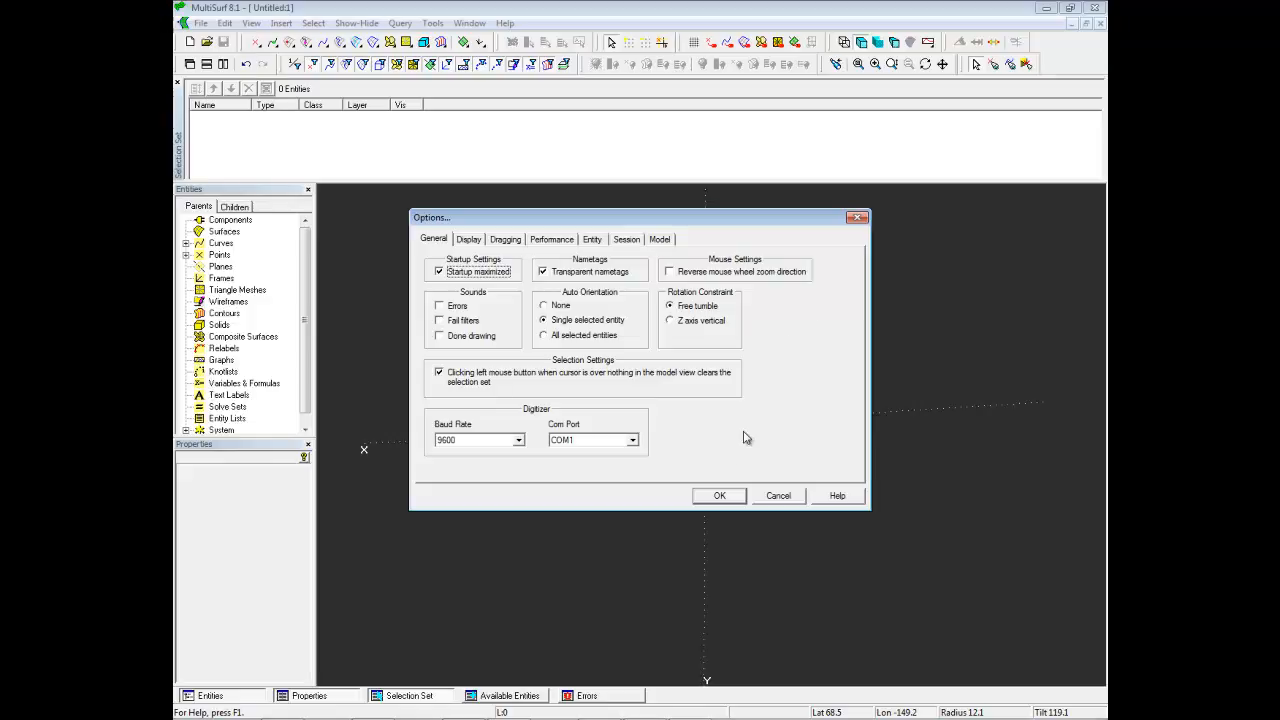
click(721, 496)
scroll(711, 452, up, 4)
scroll(711, 448, up, 3)
scroll(711, 449, up, 3)
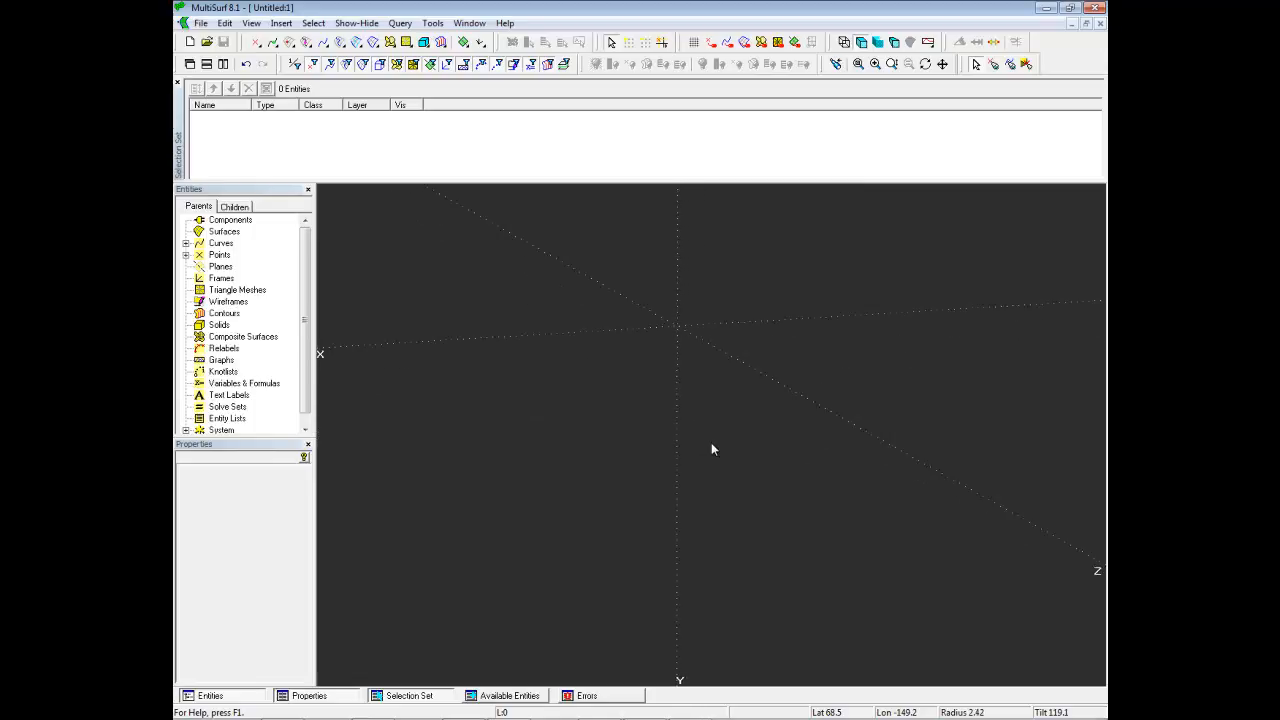
scroll(711, 449, down, 10)
scroll(711, 449, up, 1)
In the view along X, place four points near the origin and at about Y 5.1, Z 0; Y 4.9, Z 3.2; and Y -0.1, Z 3.4 m.
key(x)
key(p)
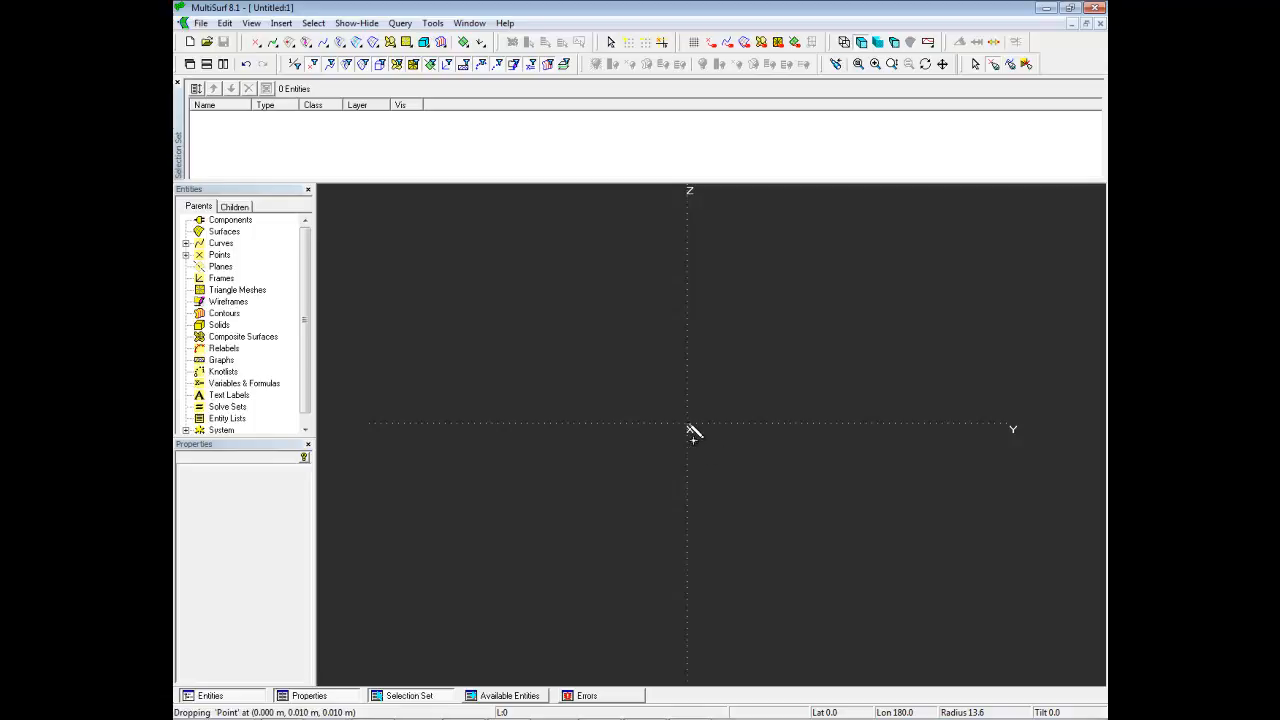
click(687, 425)
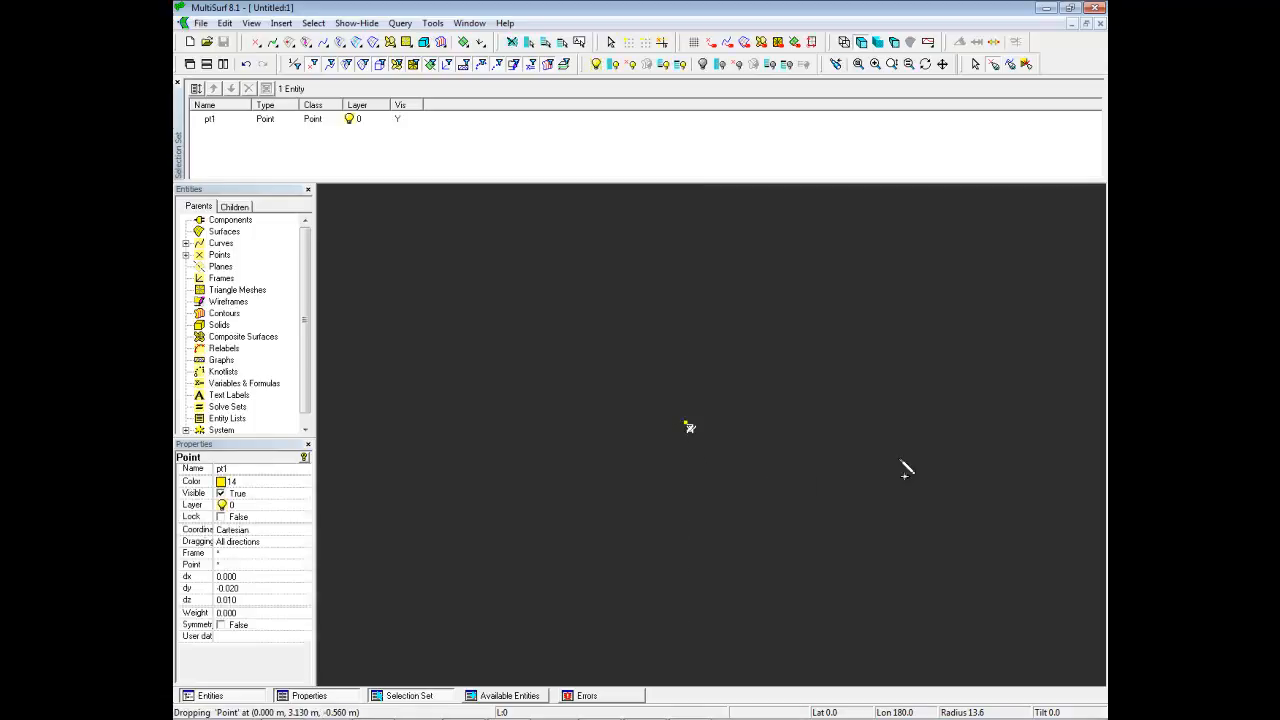
click(1017, 424)
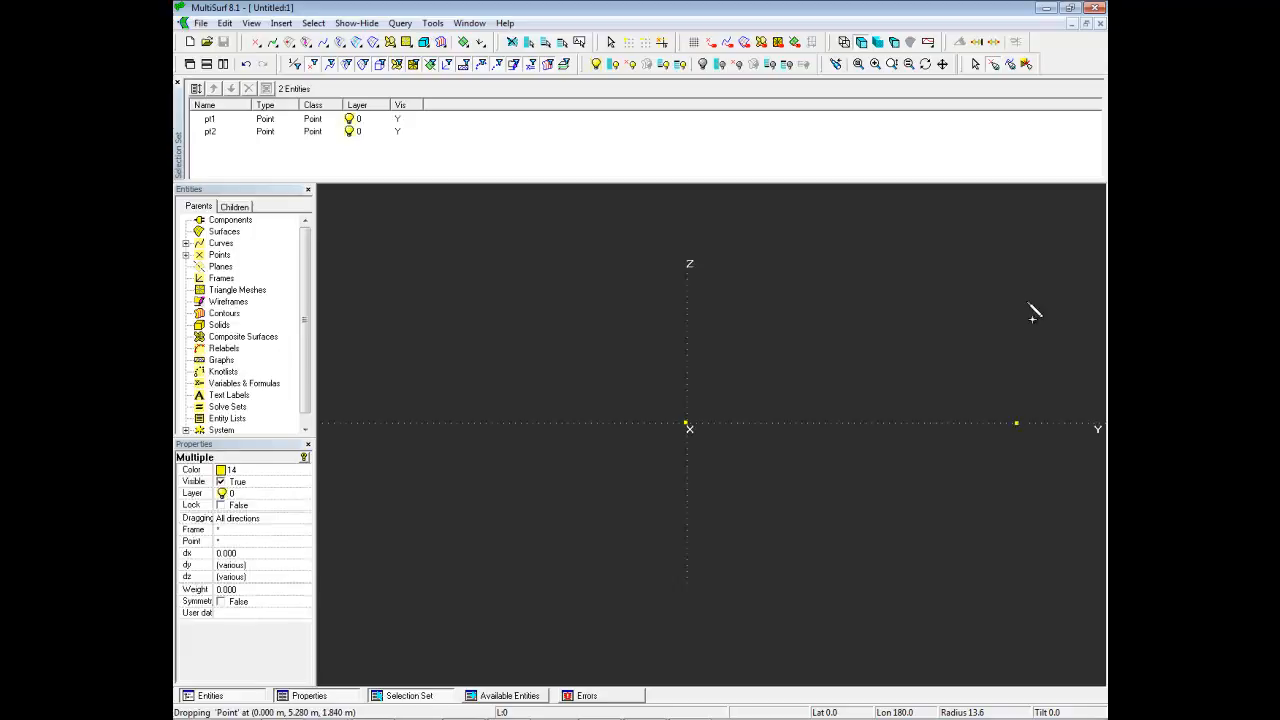
click(1002, 216)
click(678, 205)
right_click(521, 287)
click(548, 290)
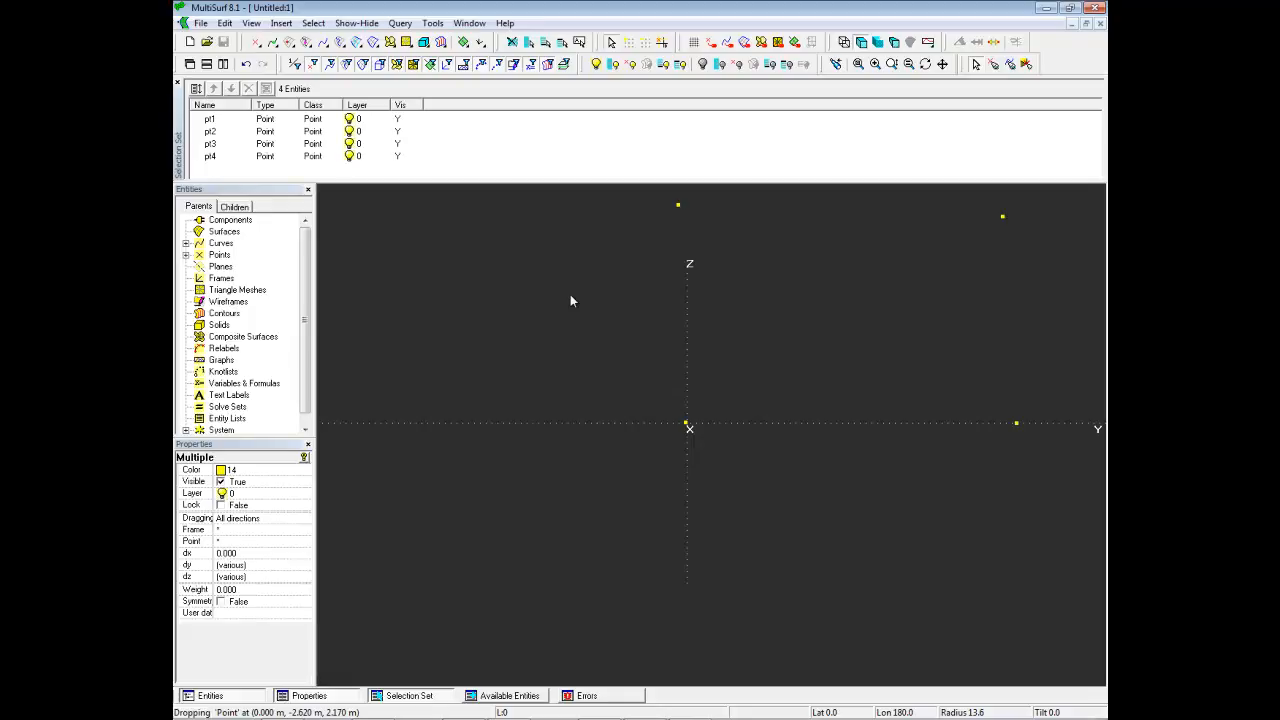
Move the point near the origin exactly onto it by setting its dy and dz to 0.
click(686, 423)
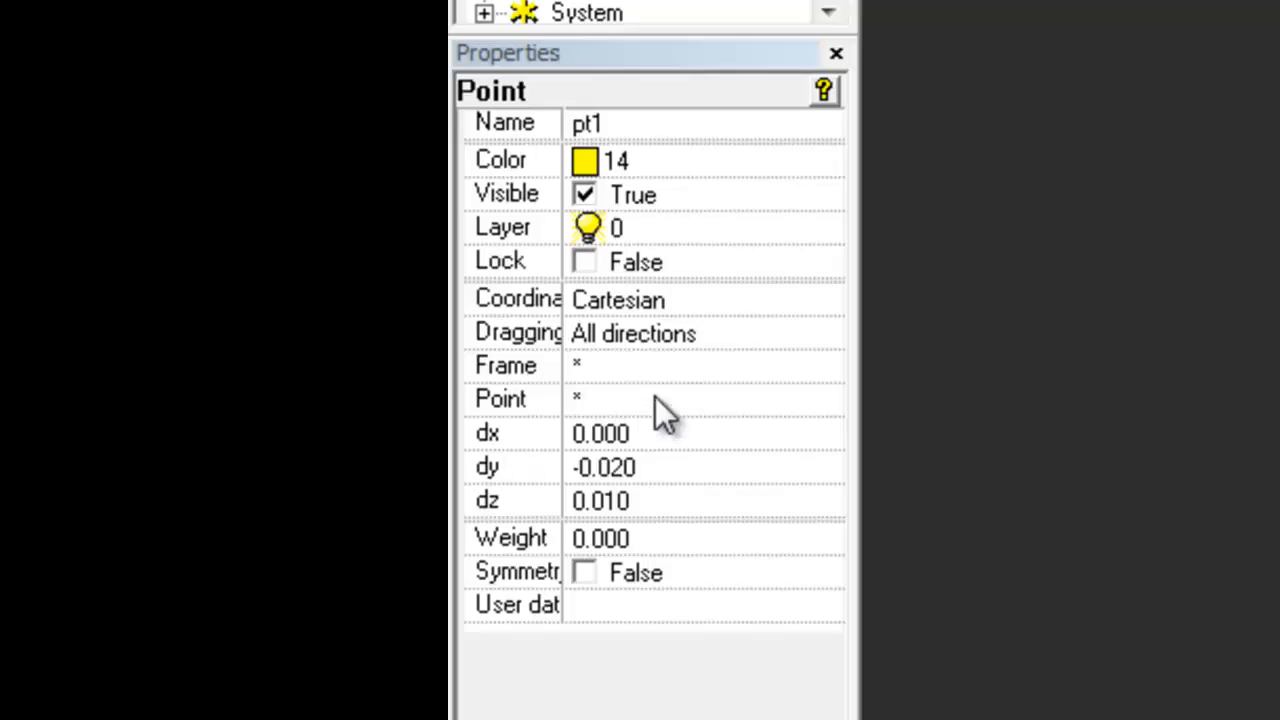
click(658, 466)
text(0)
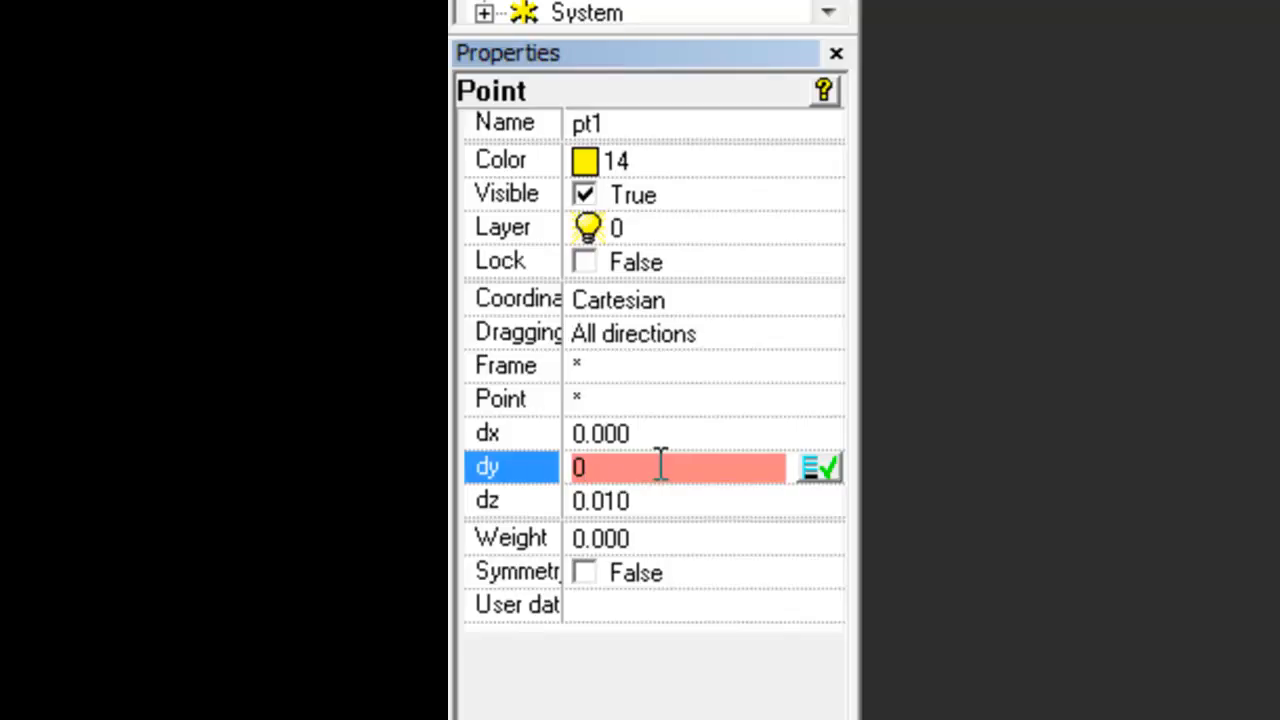
key(Tab)
text(0)
key(Return)
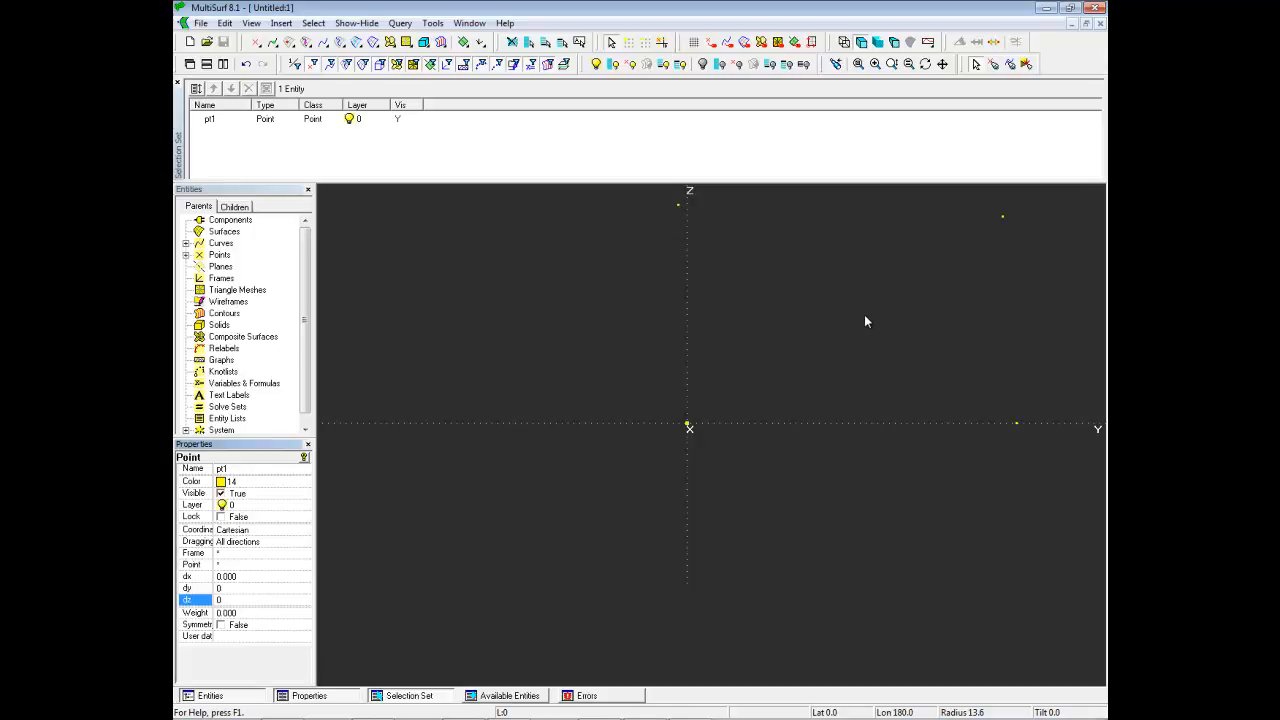
Make pt4, the point above the origin, relative to pt1, preserving its absolute location.
click(679, 210)
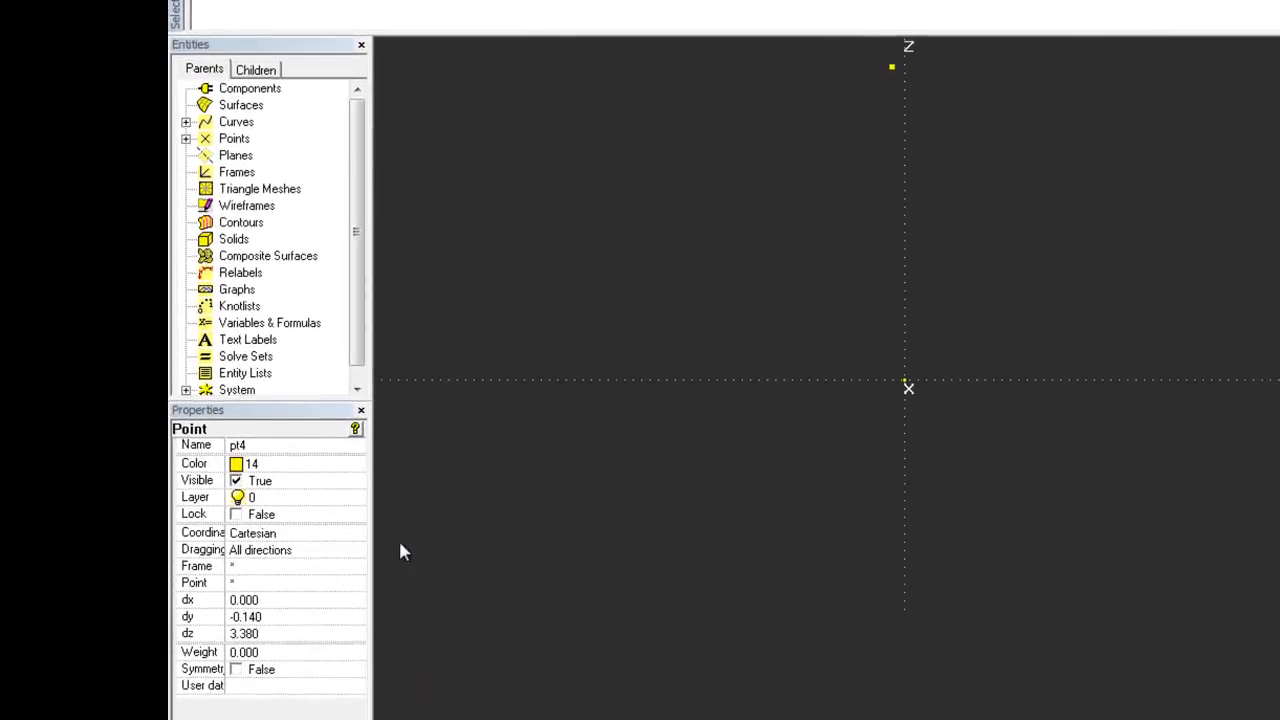
click(246, 584)
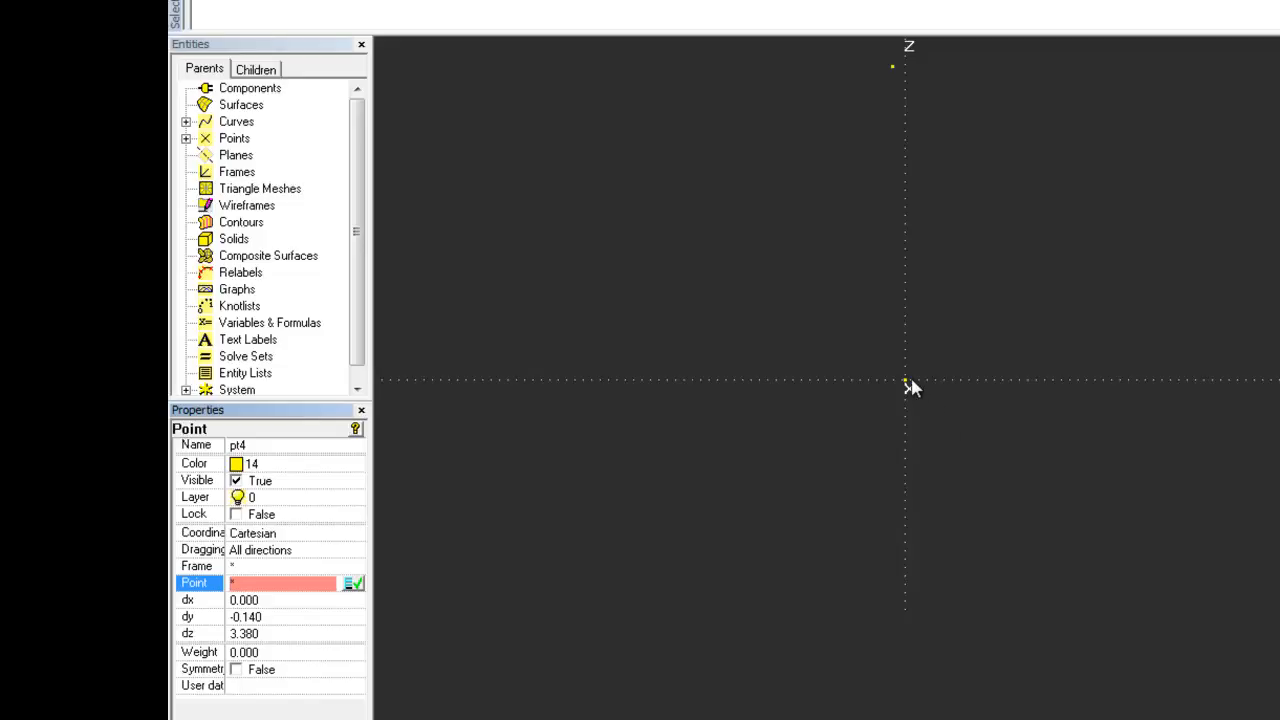
click(906, 383)
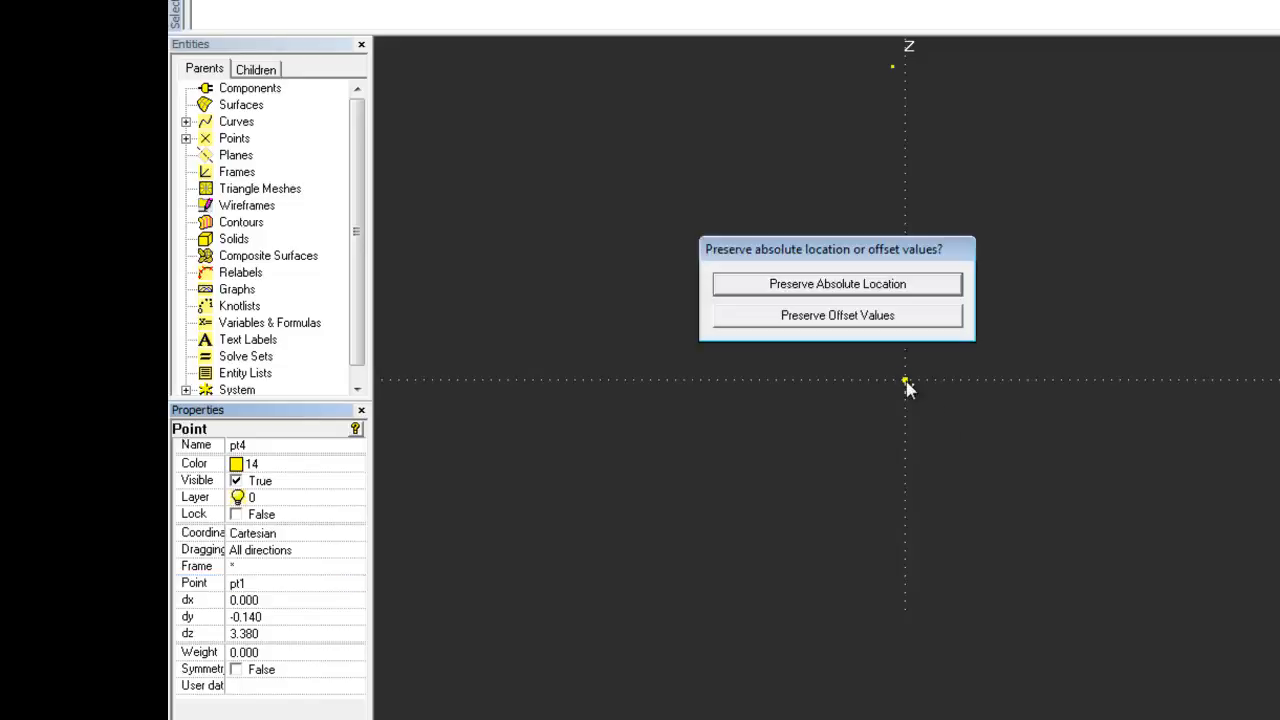
click(859, 289)
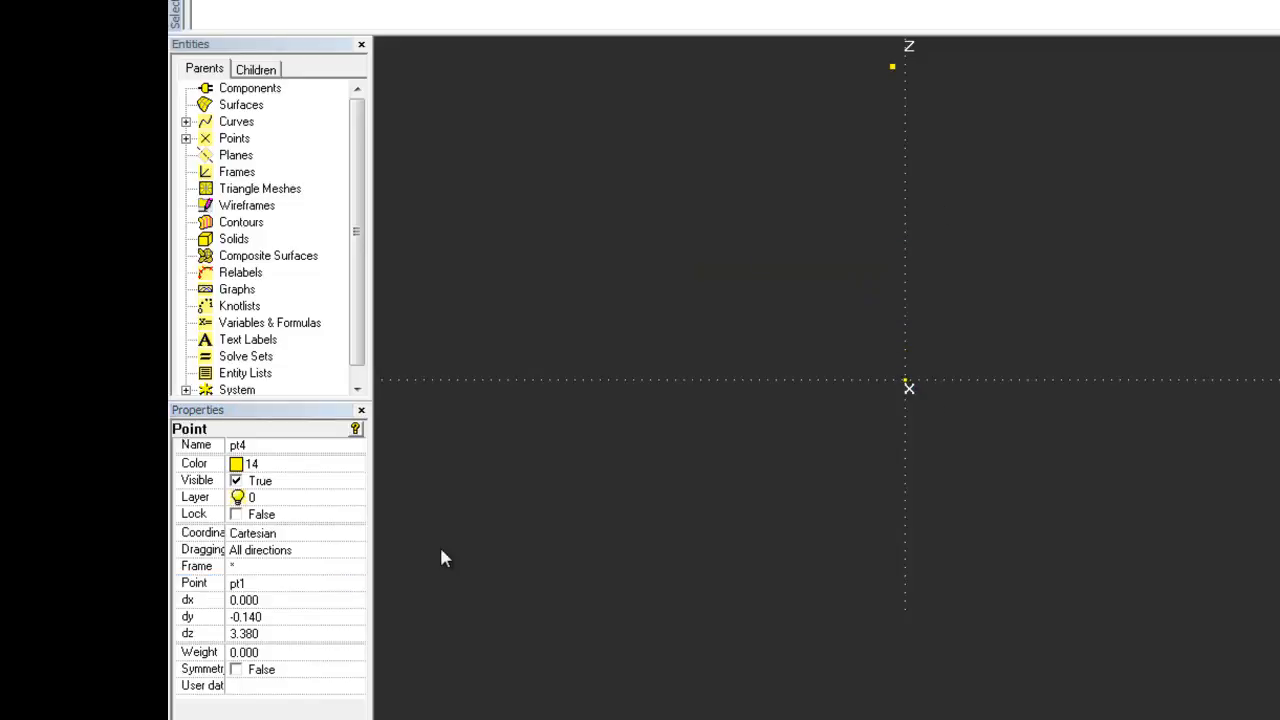
Set pt4's offsets from its base point to dy 0 and dz 2.
click(303, 600)
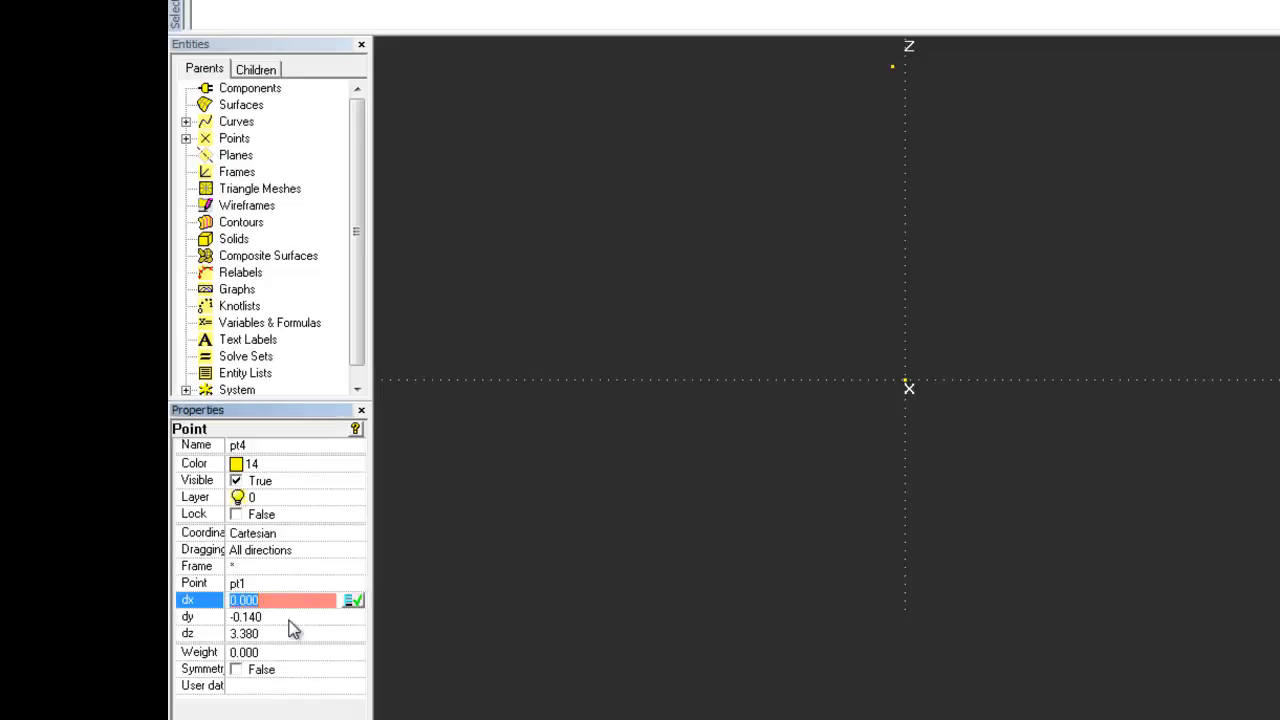
click(290, 618)
text(0)
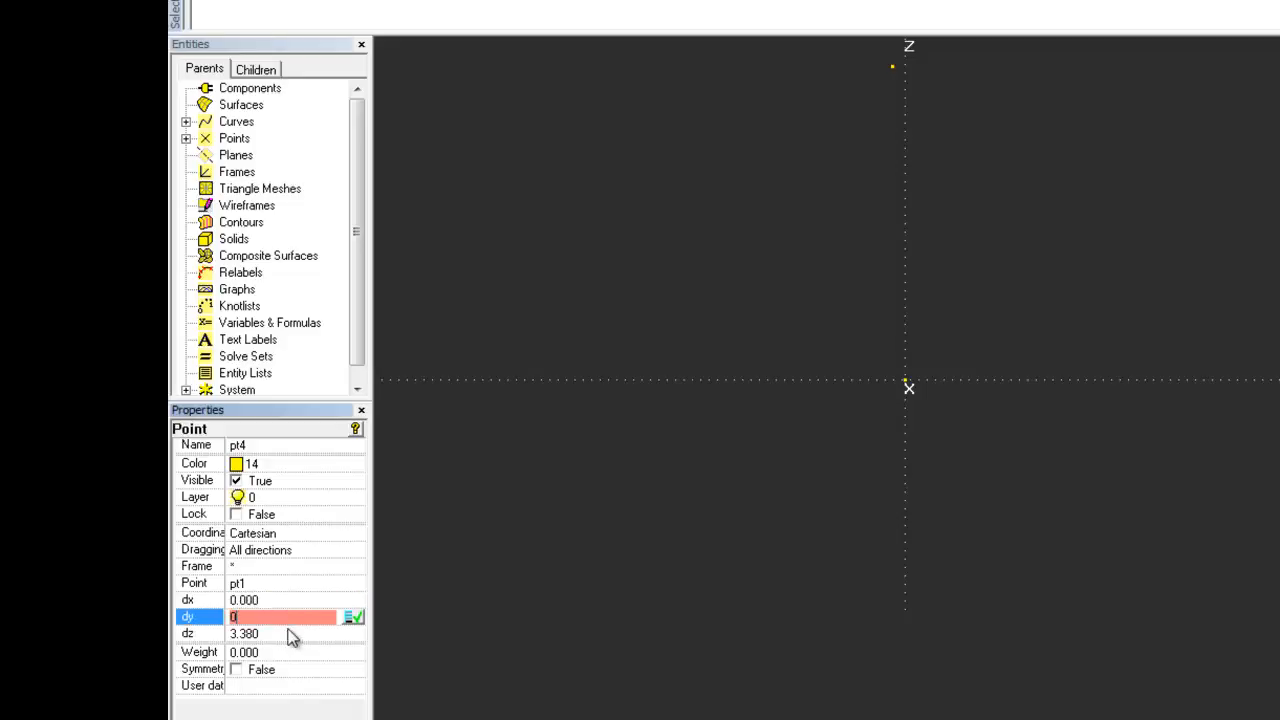
click(289, 633)
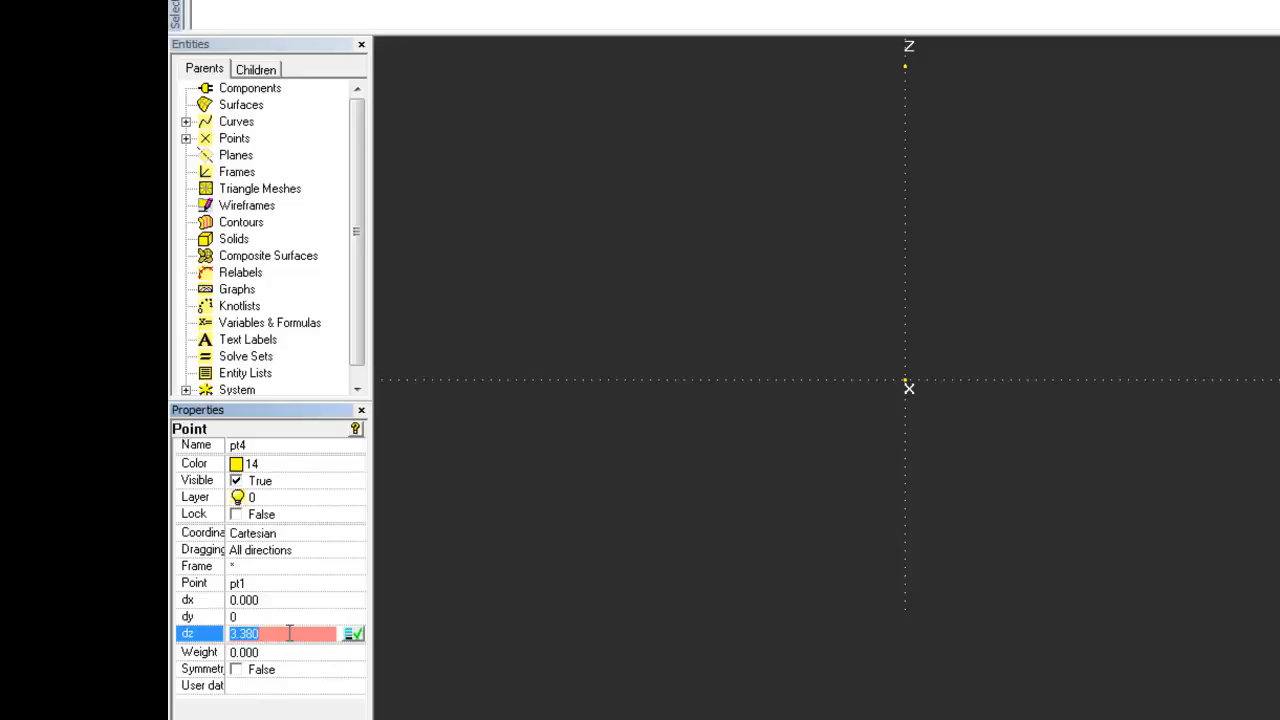
text(2)
key(Return)
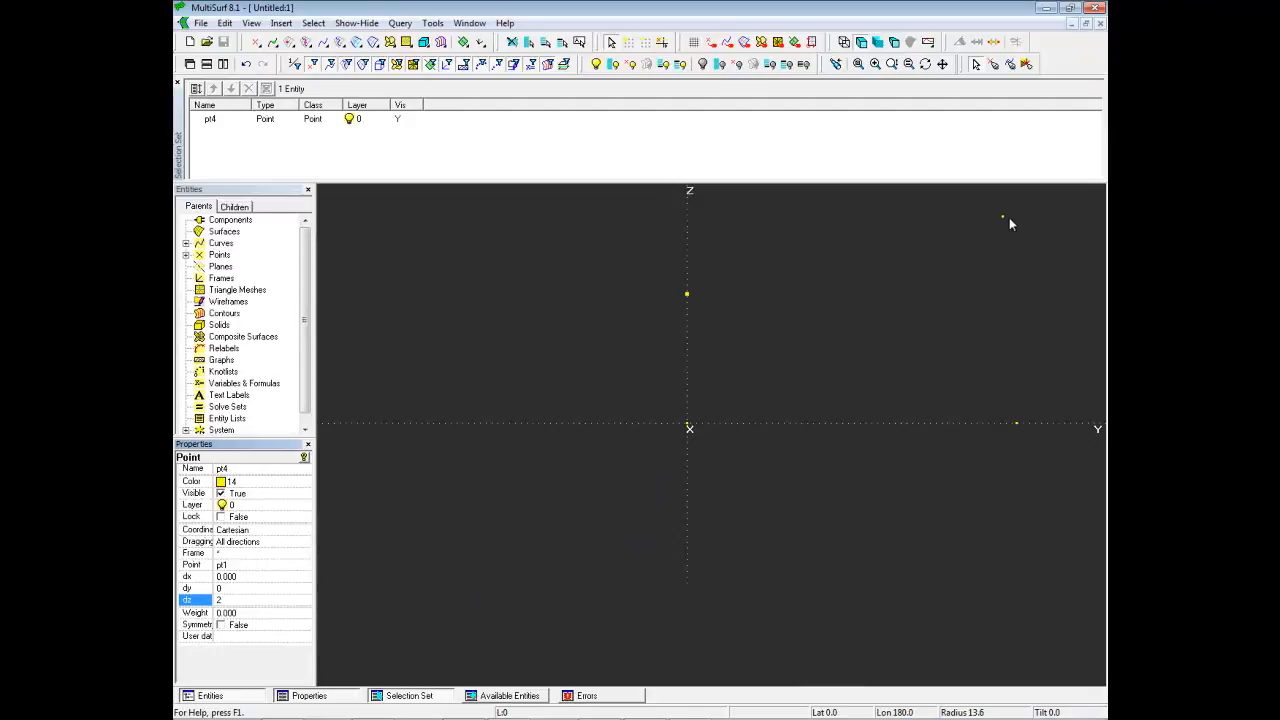
Make pt3, the upper outer point, relative to pt4, preserving its absolute location.
click(1003, 218)
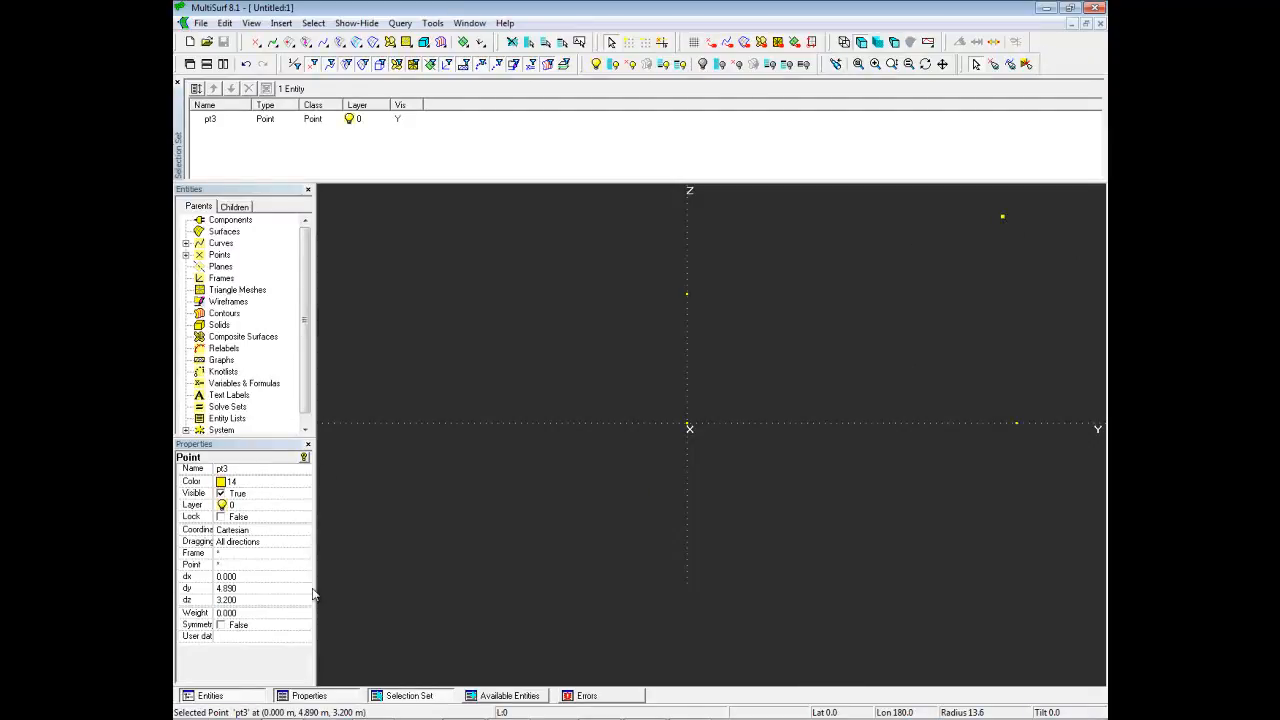
click(248, 565)
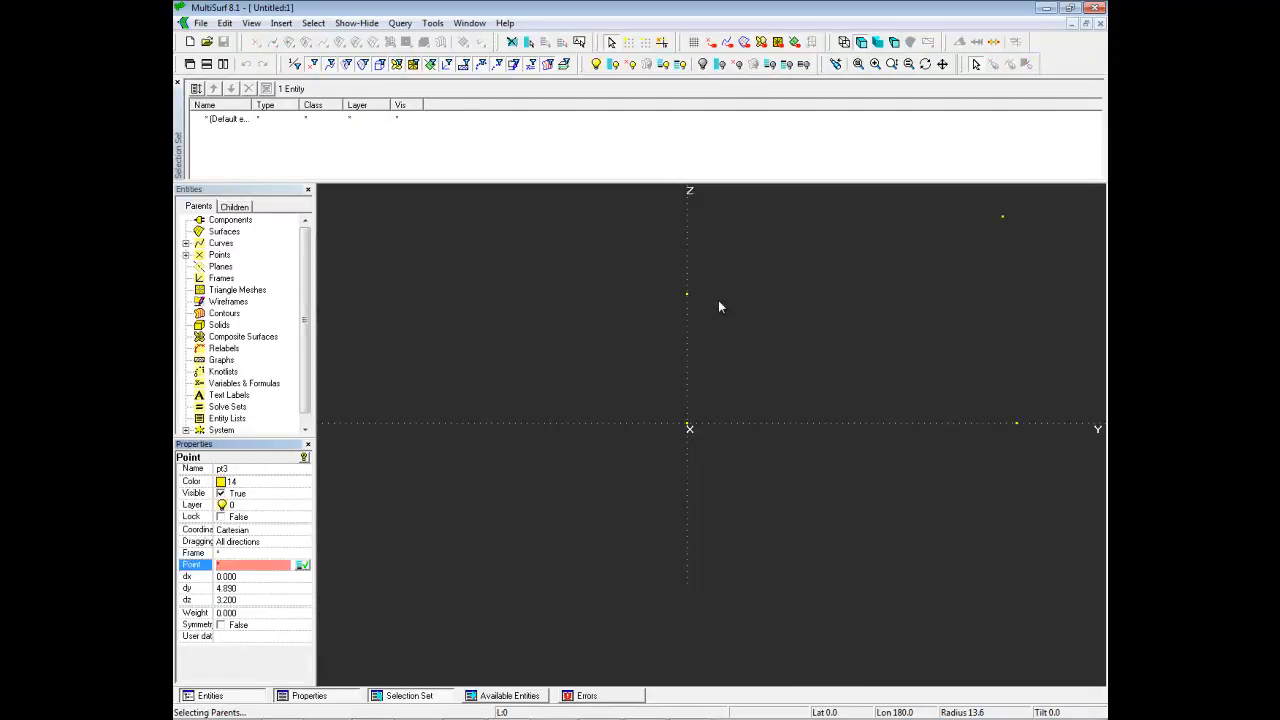
click(688, 298)
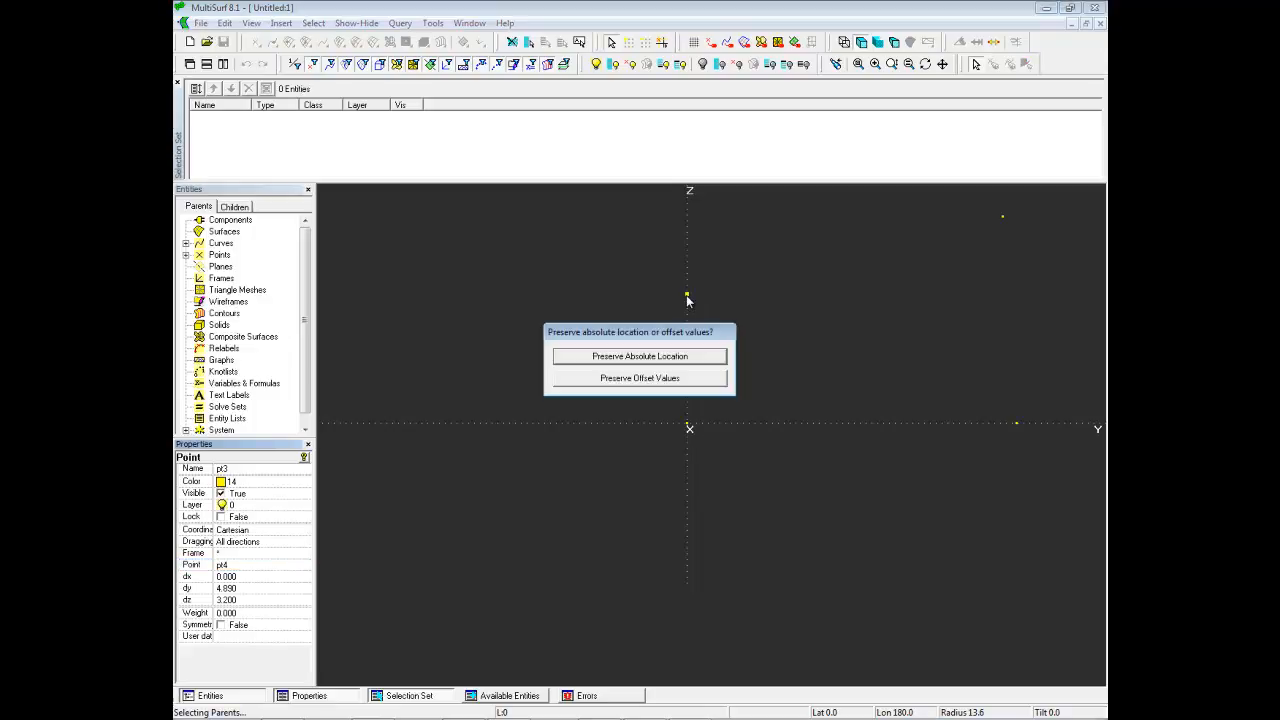
click(648, 360)
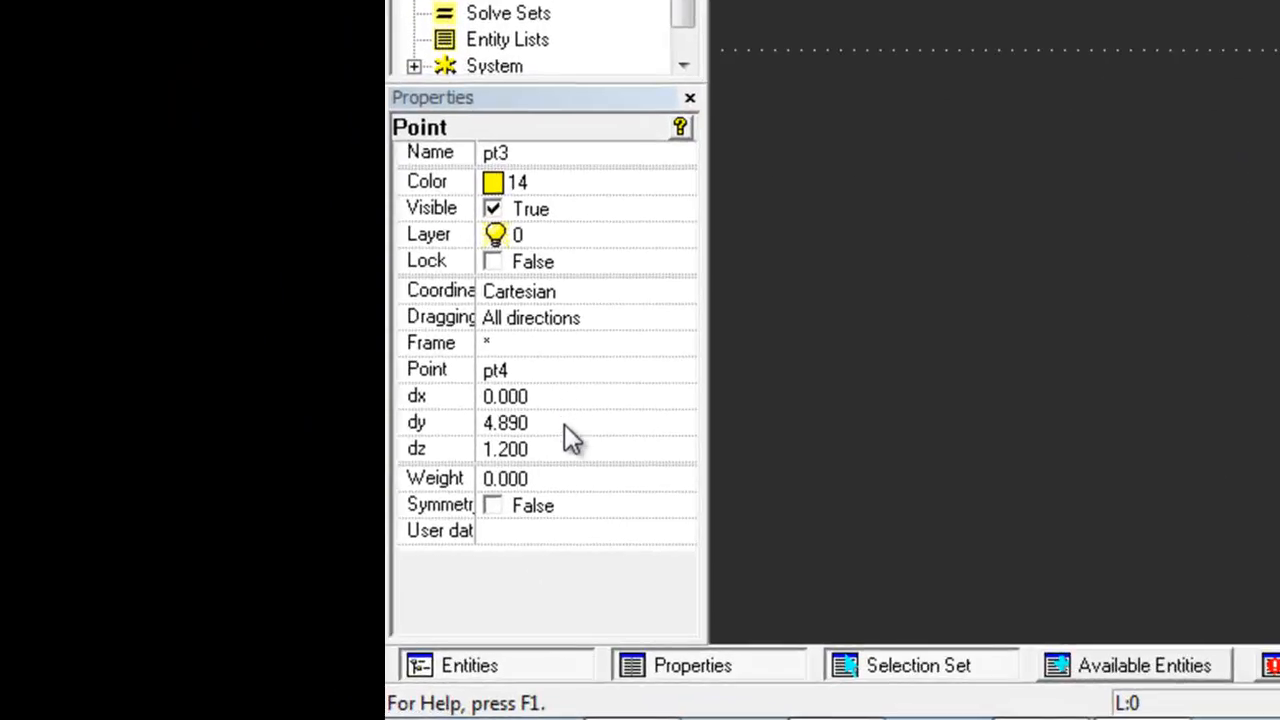
Set pt3's offsets from its base point to dy 2 and dz 0.
click(564, 428)
text(2)
key(Tab)
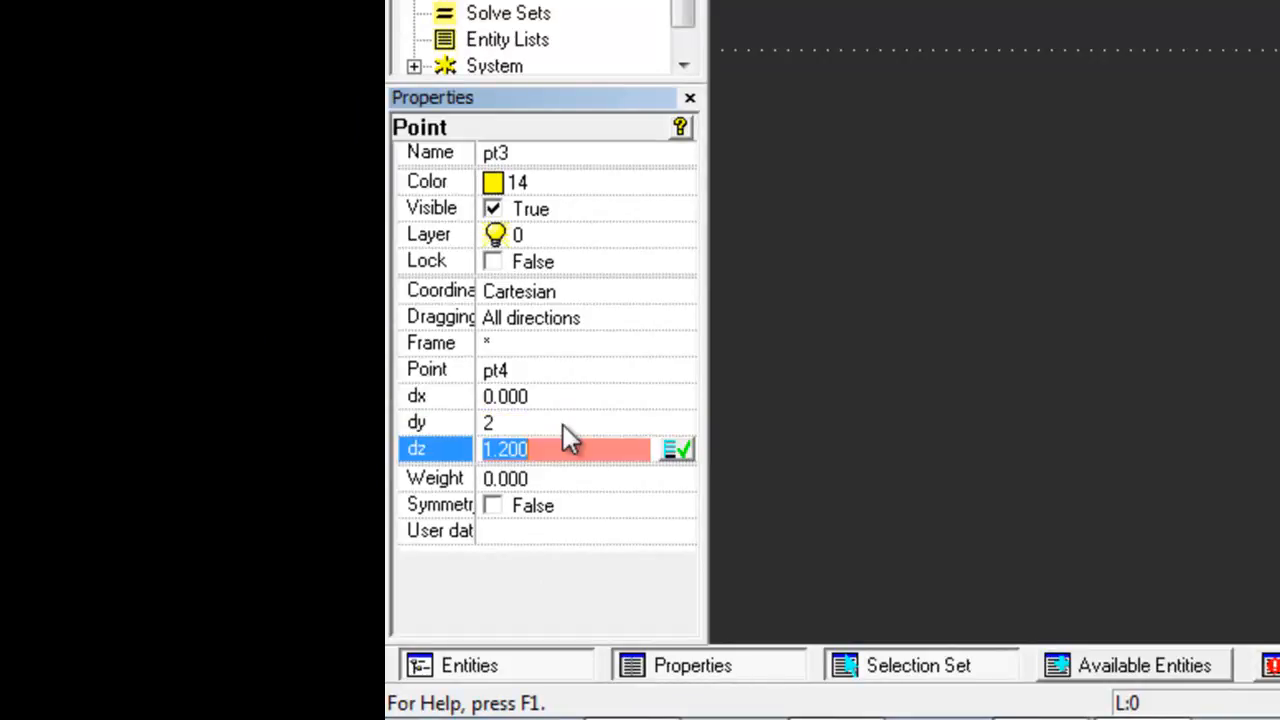
text(0)
key(Return)
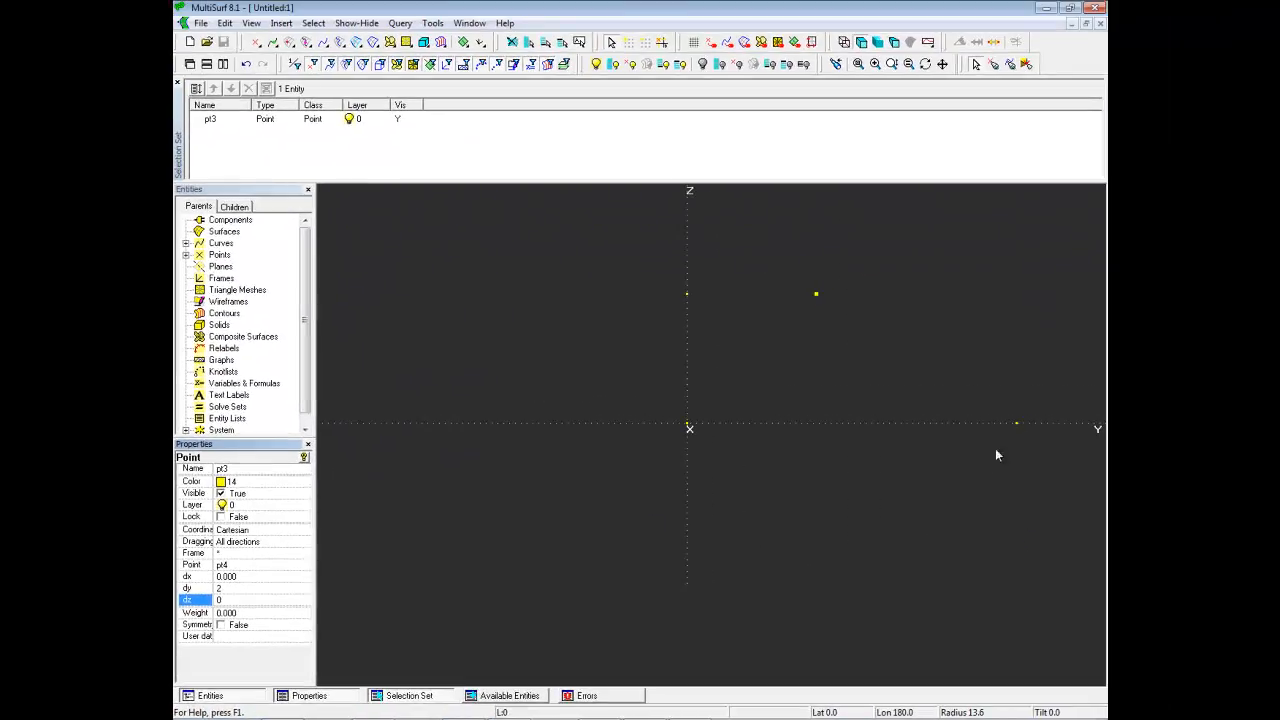
Make pt2, the outer point on the Y axis, relative to pt1, preserving its absolute location.
click(1018, 427)
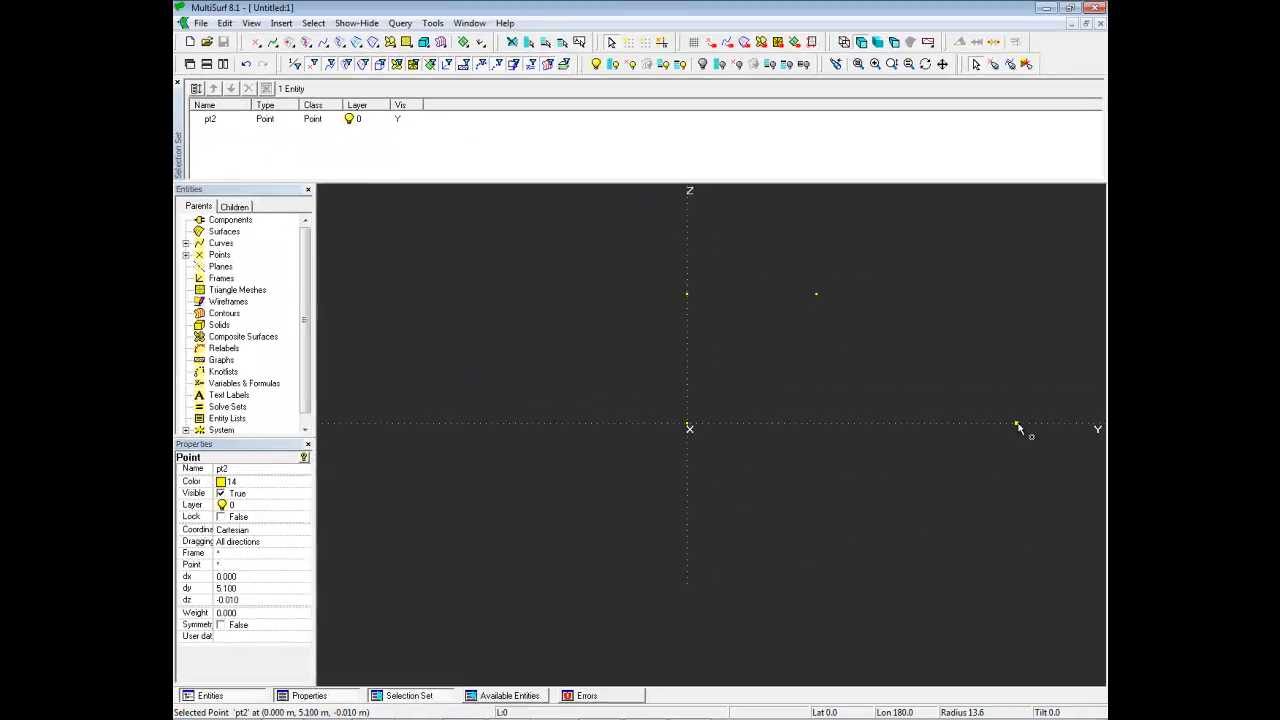
click(247, 565)
click(689, 428)
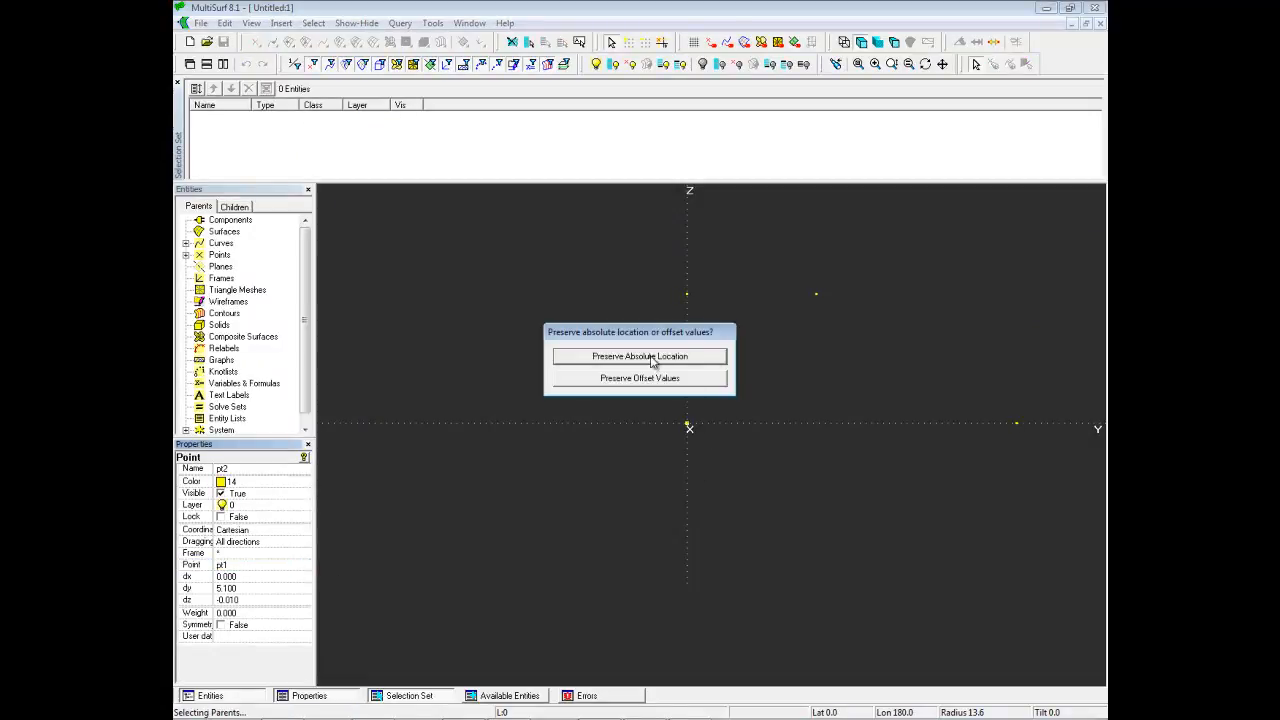
click(650, 358)
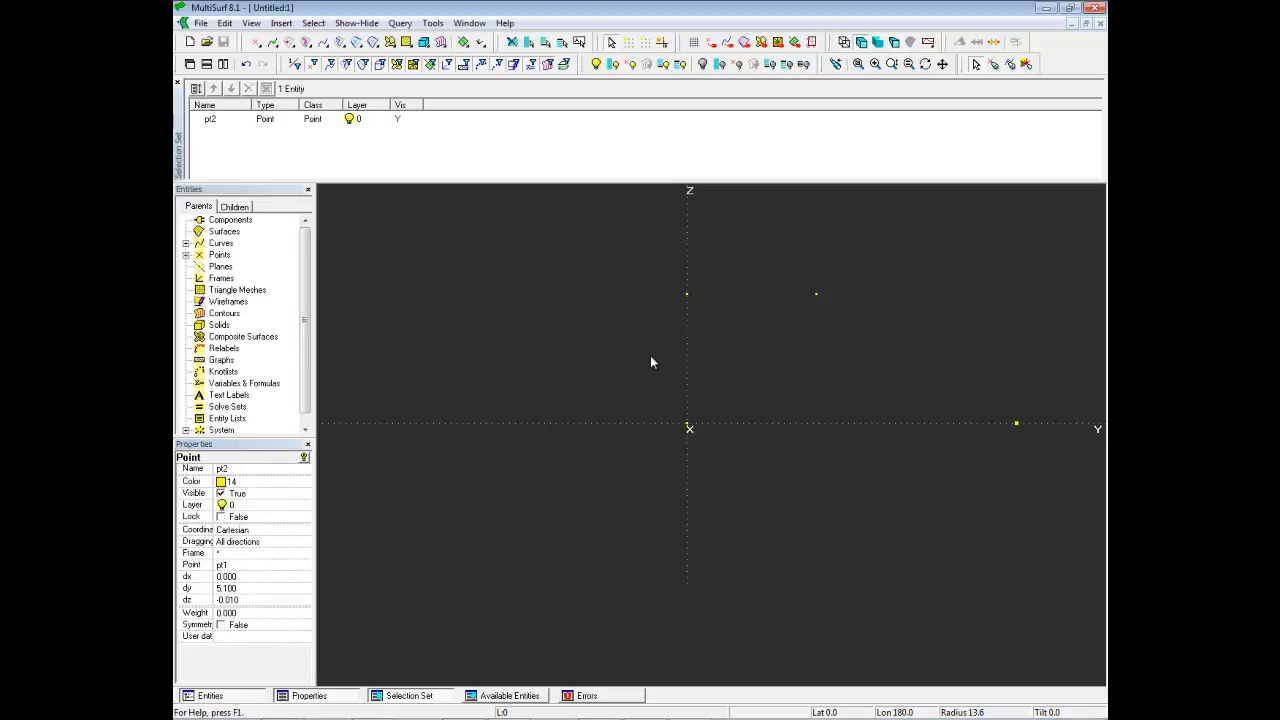
Set pt2's offsets from its base point to dy 2 and dz 0.
click(256, 590)
text(2)
click(256, 596)
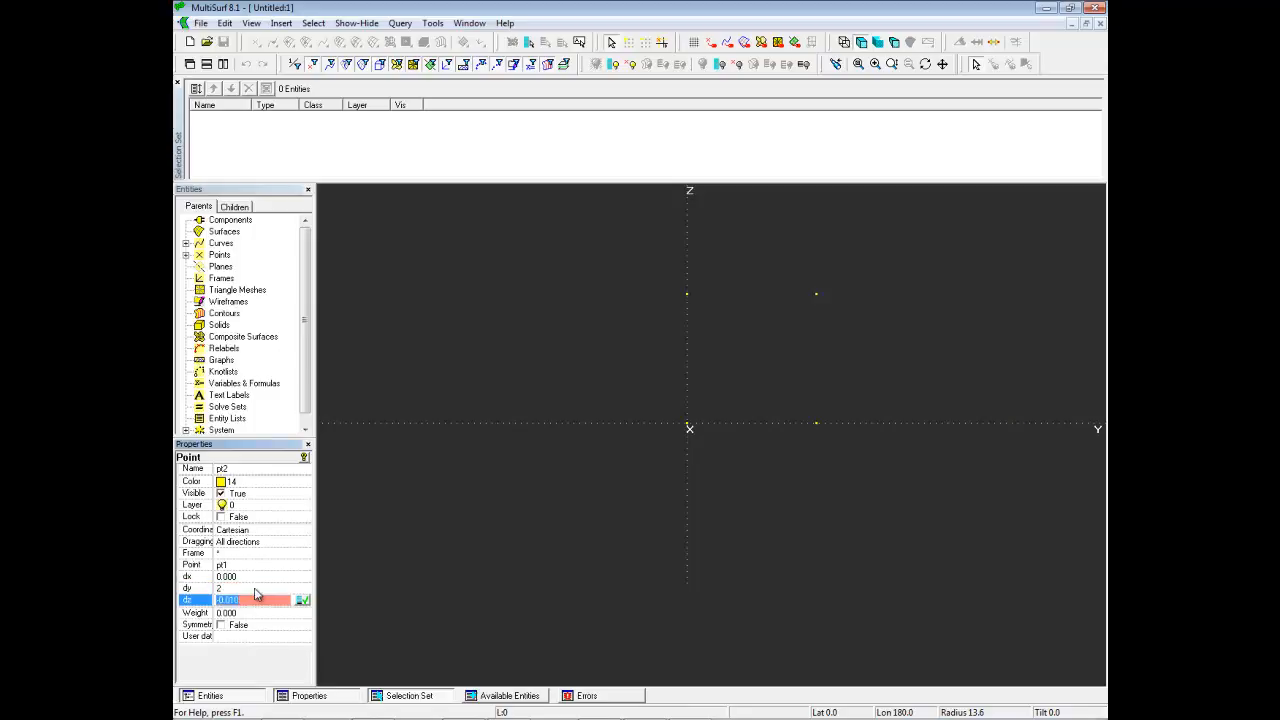
text(0)
key(Return)
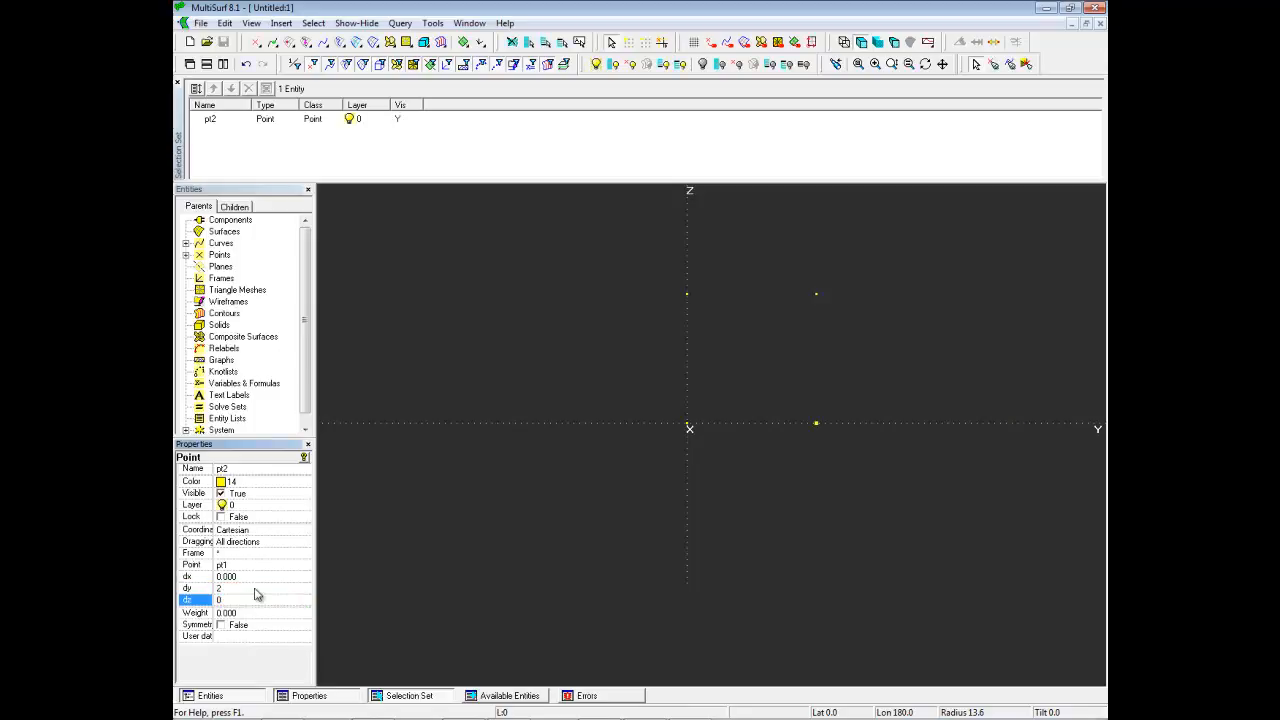
Draw a five-point section curve from the Z axis just above the origin, bending up to end just inboard of the upper outer corner point.
key(f)
scroll(587, 602, down, 2)
middle_drag(587, 602, 603, 582)
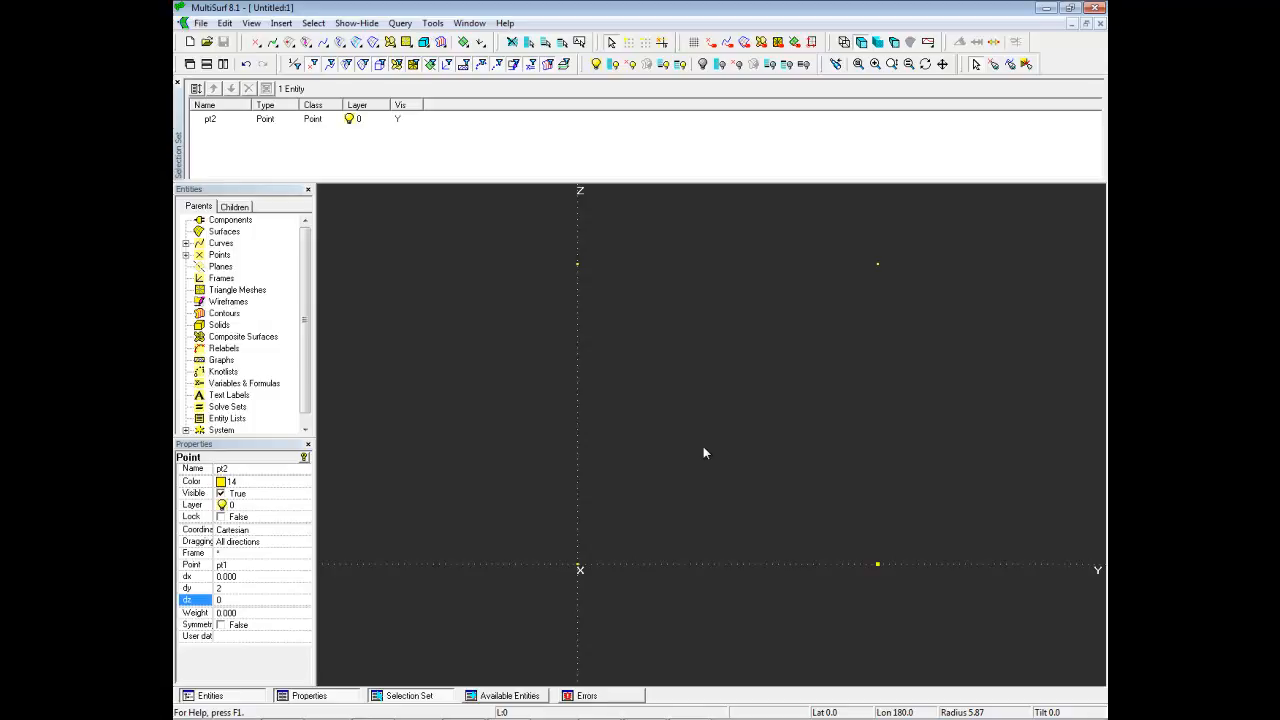
click(691, 494)
key(s)
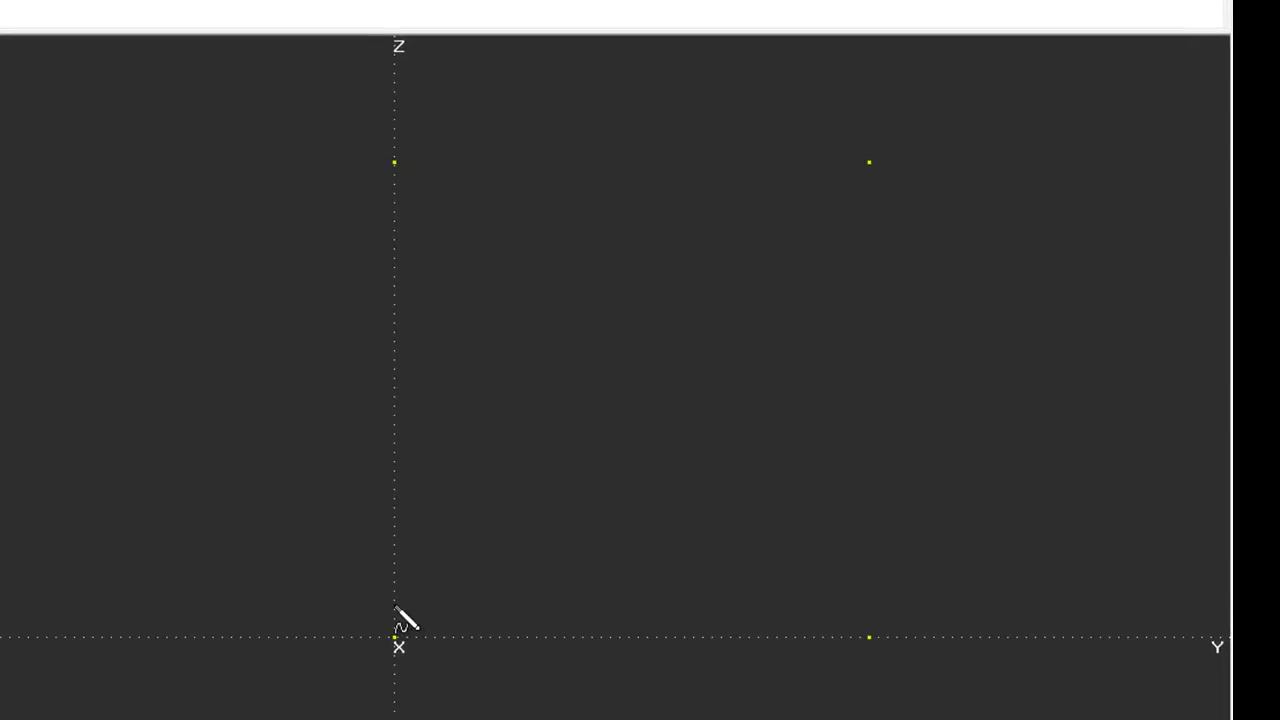
drag(395, 603, 561, 604)
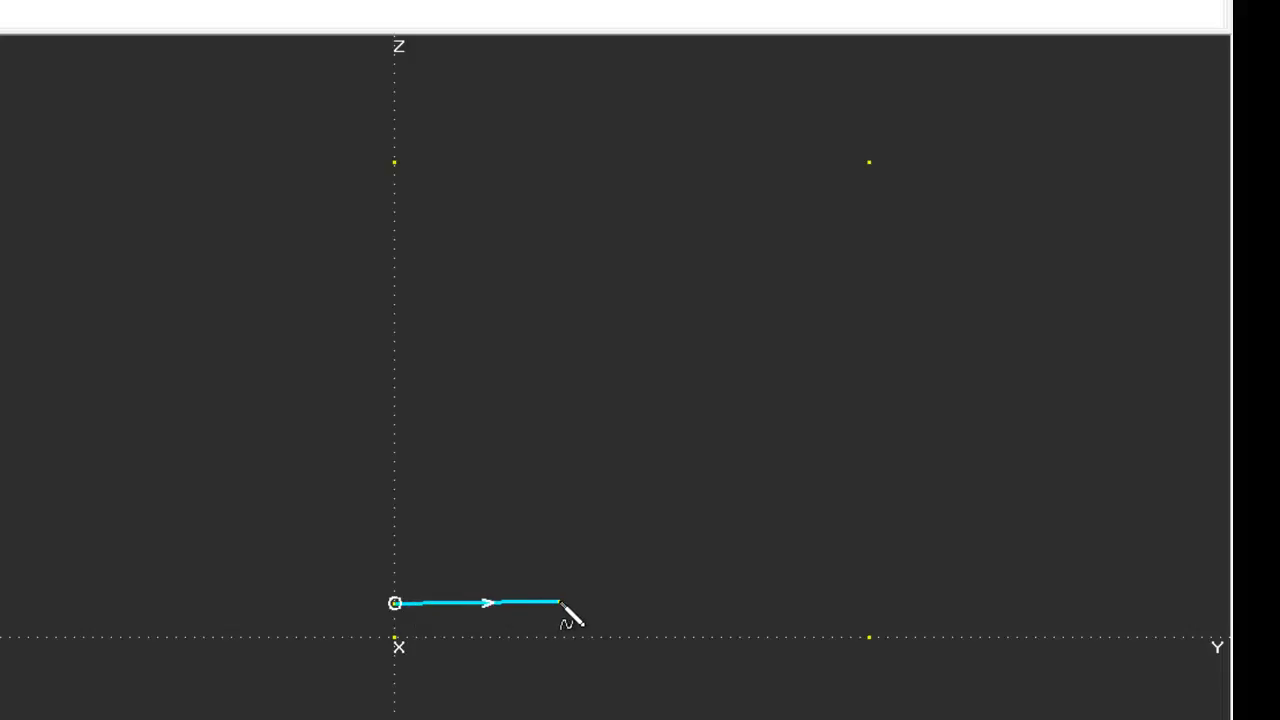
mouse_move(561, 604)
mouse_down()
mouse_move(629, 594)
mouse_move(723, 554)
mouse_move(820, 421)
mouse_move(810, 348)
mouse_move(850, 232)
mouse_move(836, 160)
mouse_up()
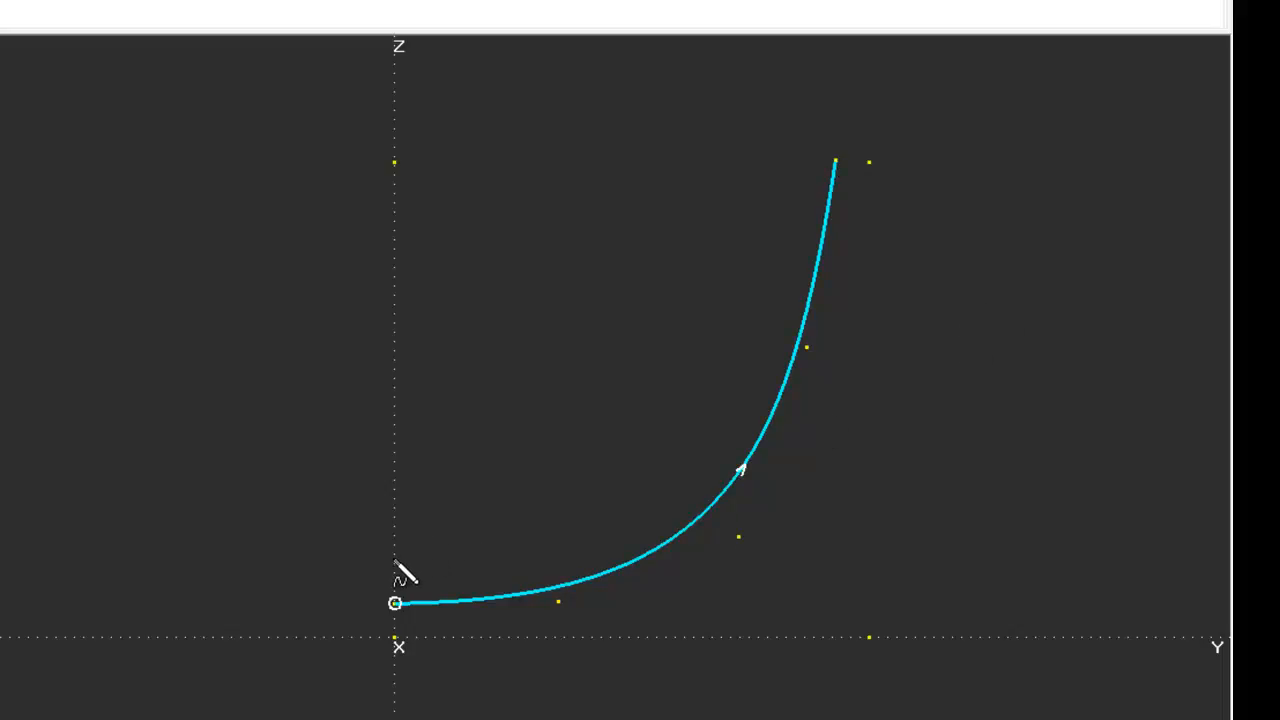
Draw a second five-point curve inside the first, starting slightly higher on the Z axis and ending inboard of its top, and return to Select Mode.
mouse_move(395, 601)
mouse_down()
mouse_move(550, 565)
mouse_move(710, 490)
mouse_move(697, 487)
mouse_move(705, 390)
mouse_move(765, 245)
mouse_move(757, 158)
mouse_move(751, 171)
mouse_up()
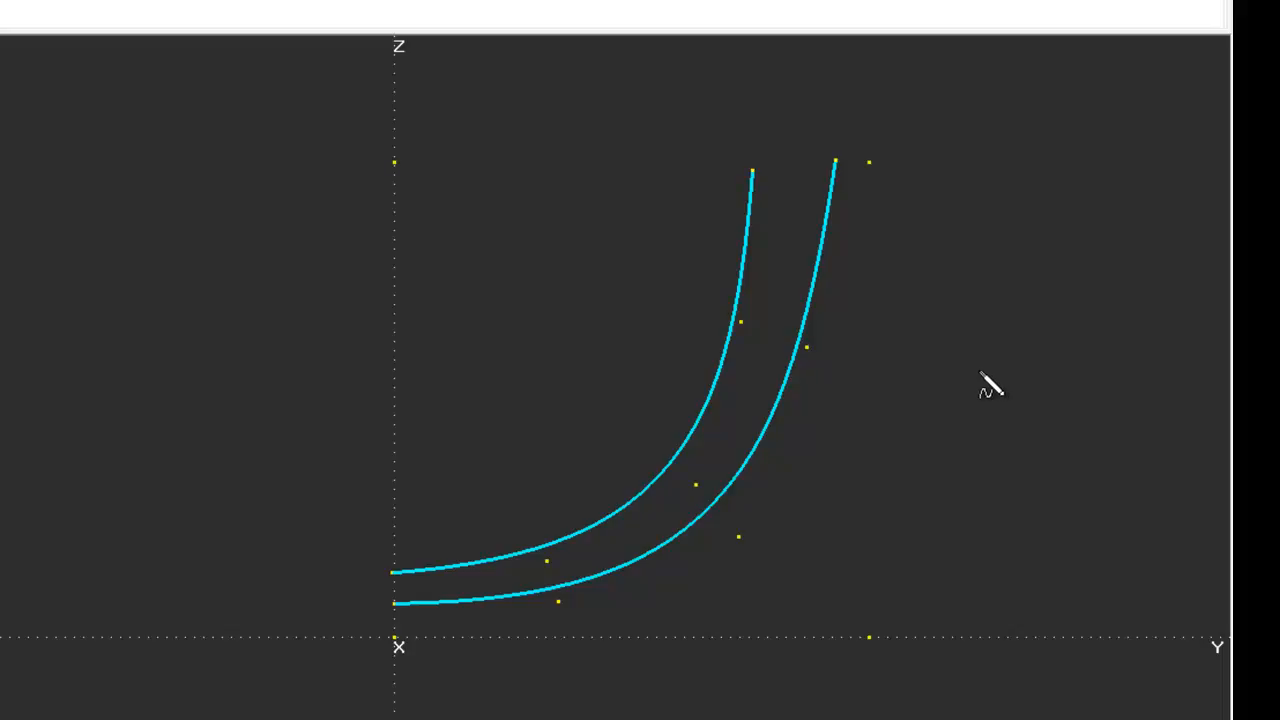
right_click(980, 372)
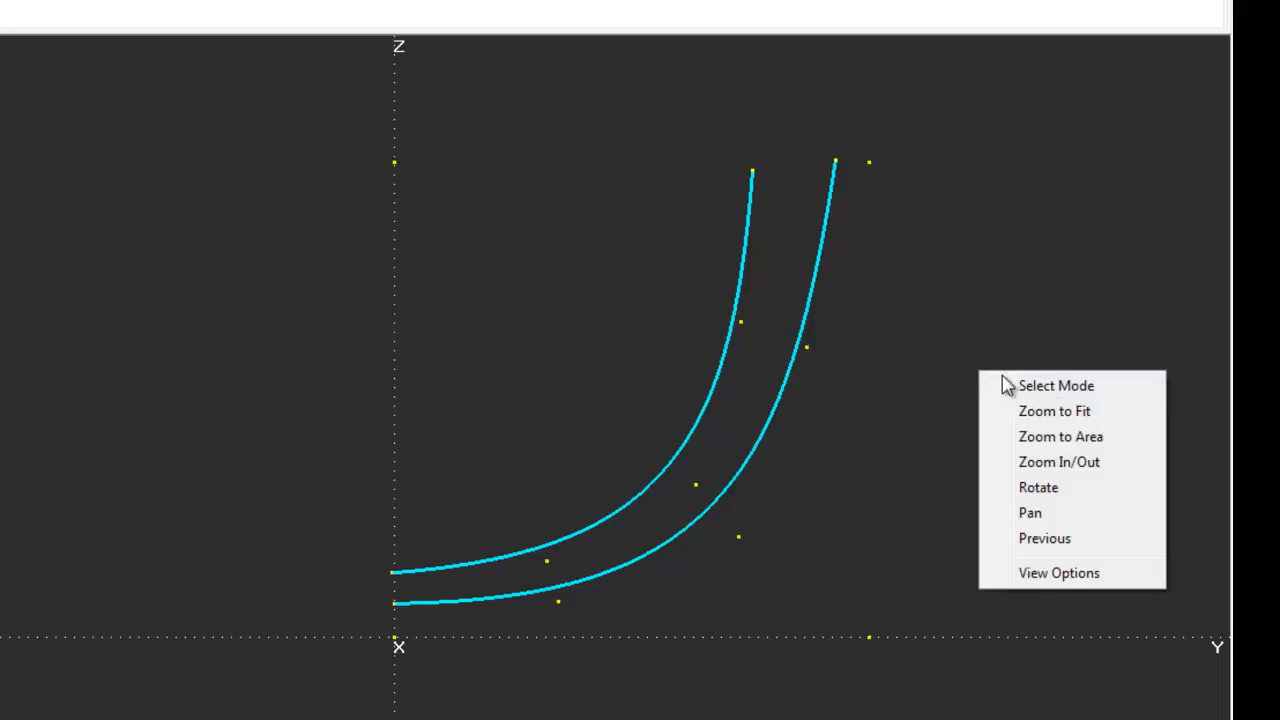
click(1047, 386)
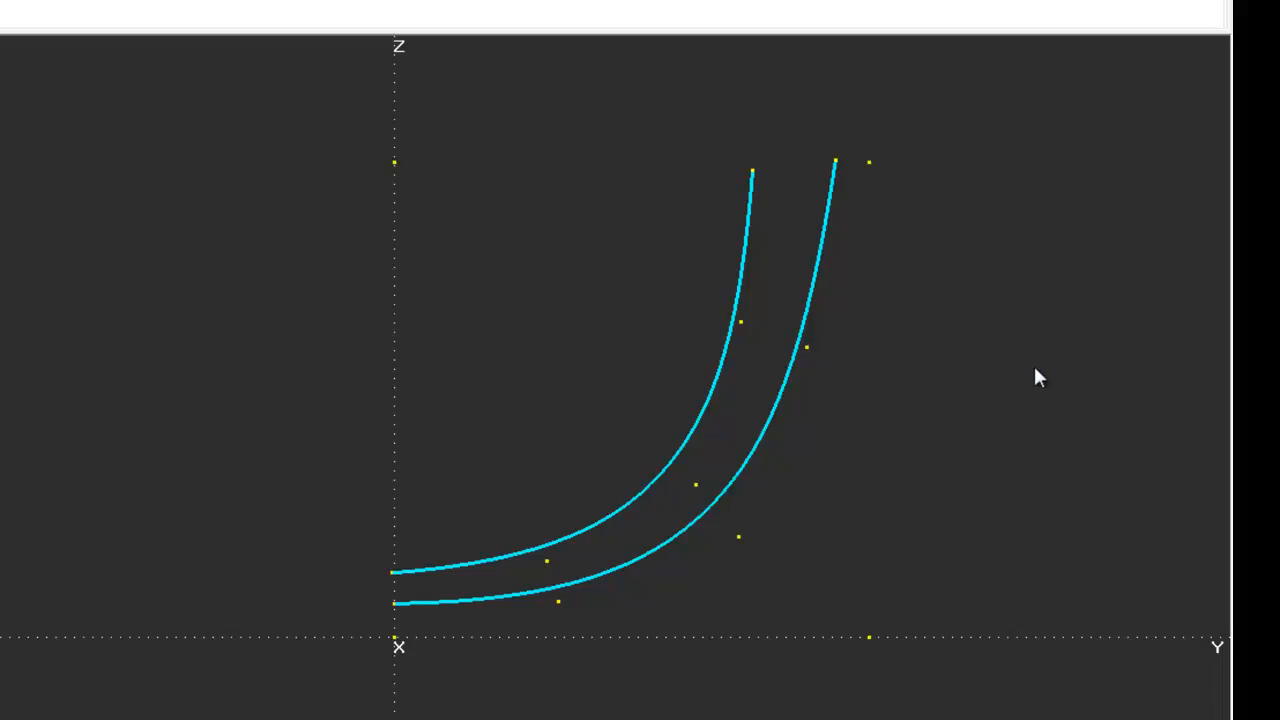
Nudge the inner curve's middle control point slightly inboard.
click(696, 486)
mouse_move(697, 484)
mouse_down()
mouse_move(684, 473)
mouse_move(693, 484)
mouse_up()
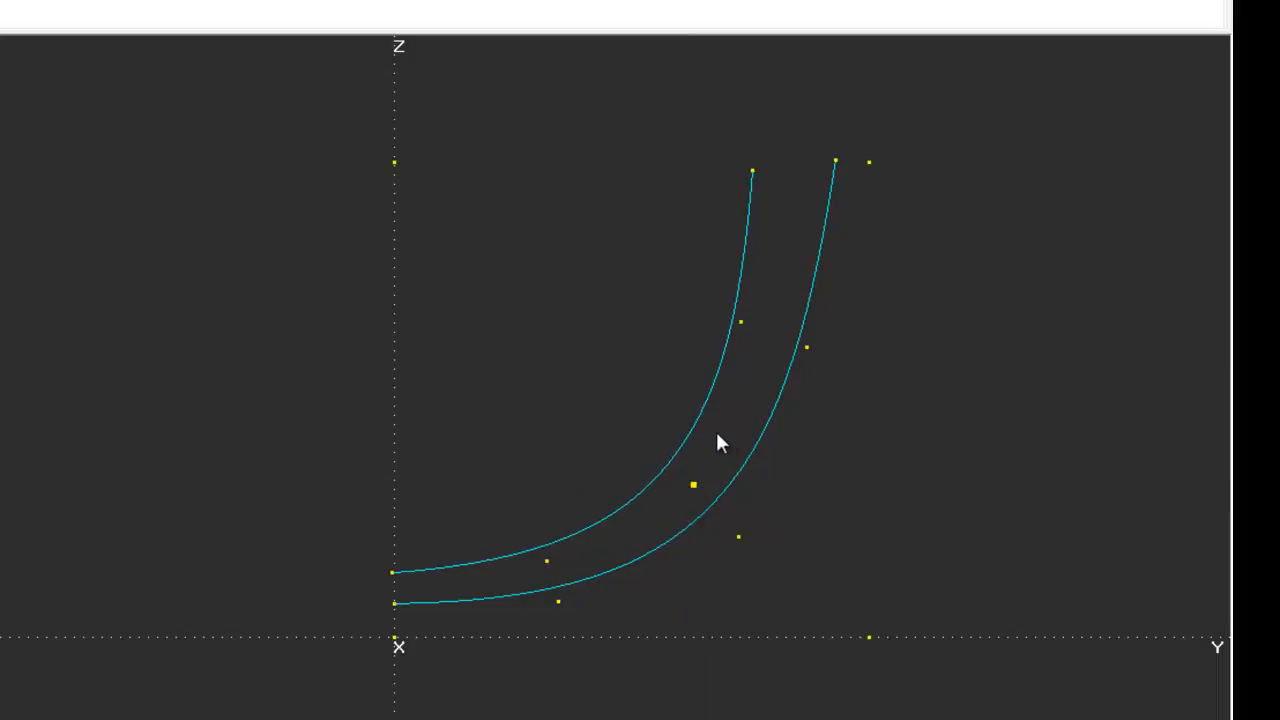
Select only the five parent points of the inner curve, curve2, and set their dx to 10.
click(700, 437)
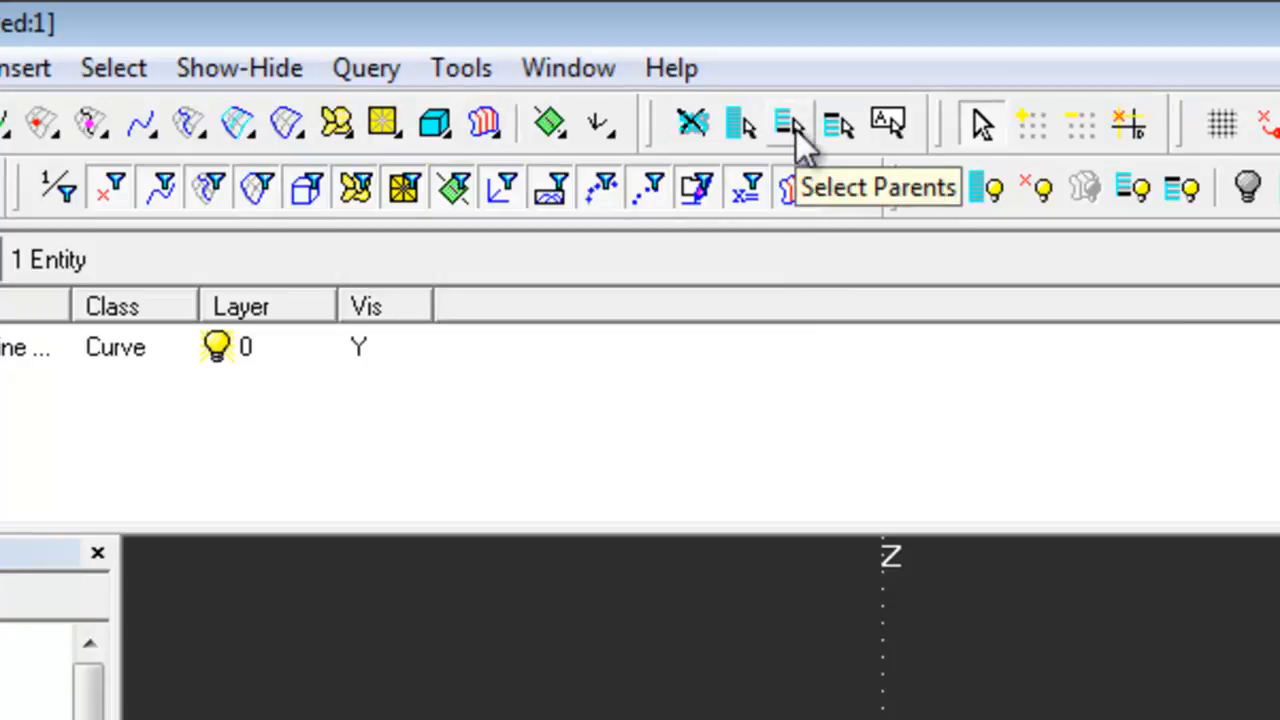
click(793, 125)
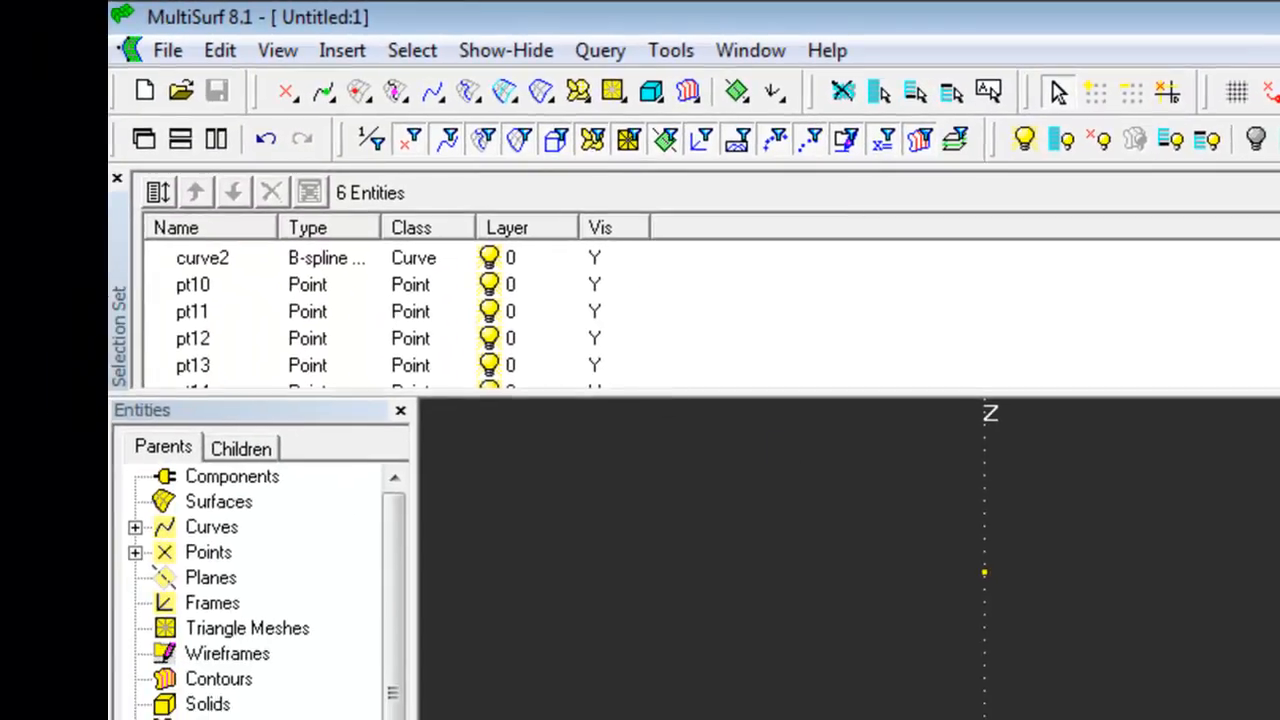
click(212, 258)
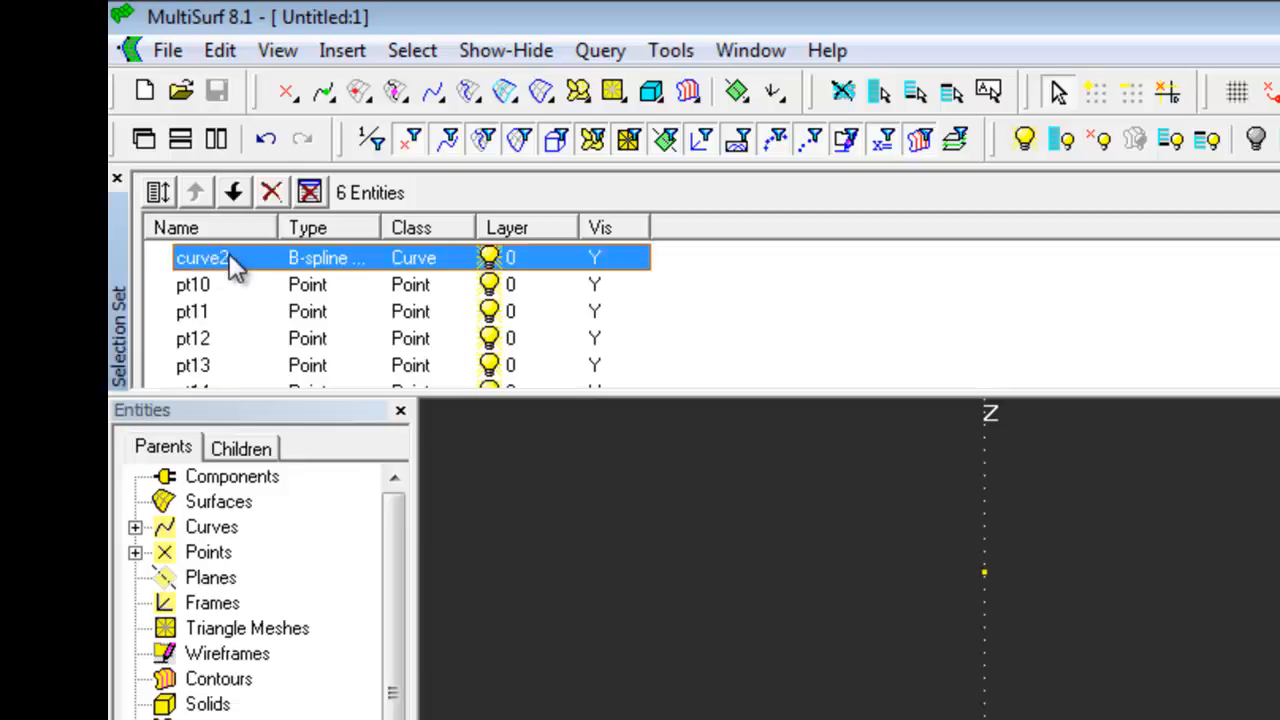
click(272, 192)
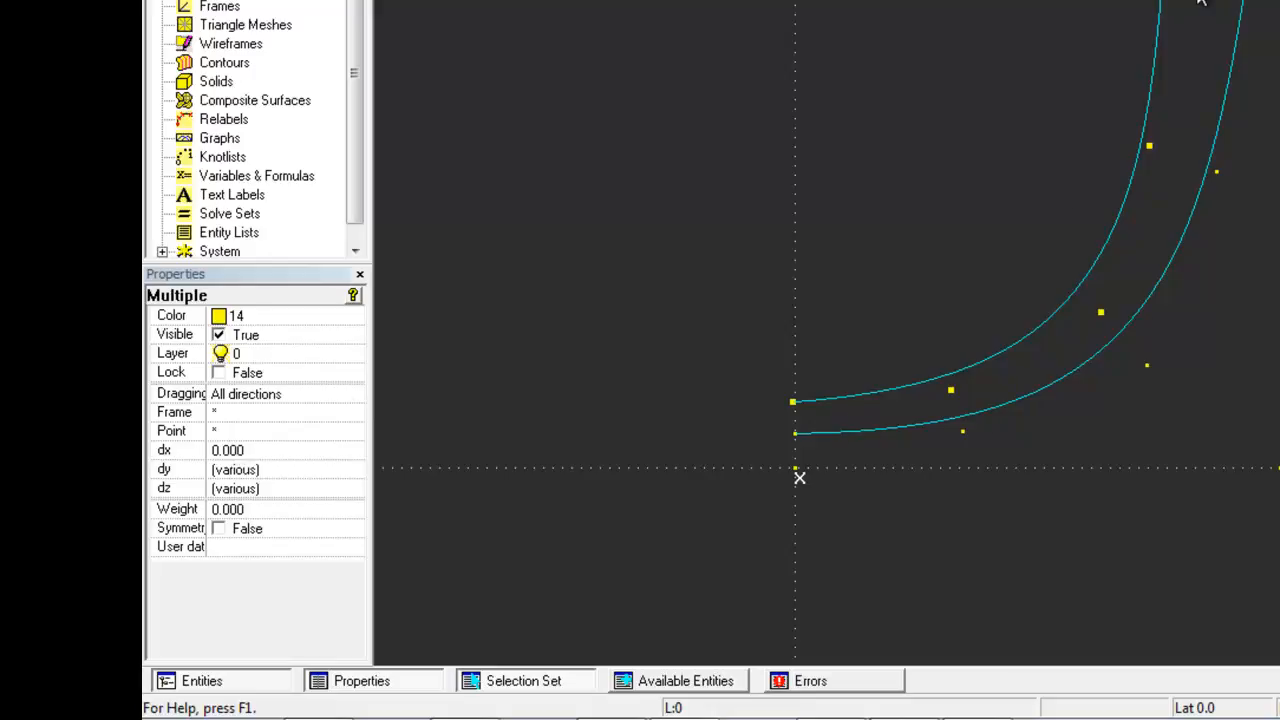
click(277, 450)
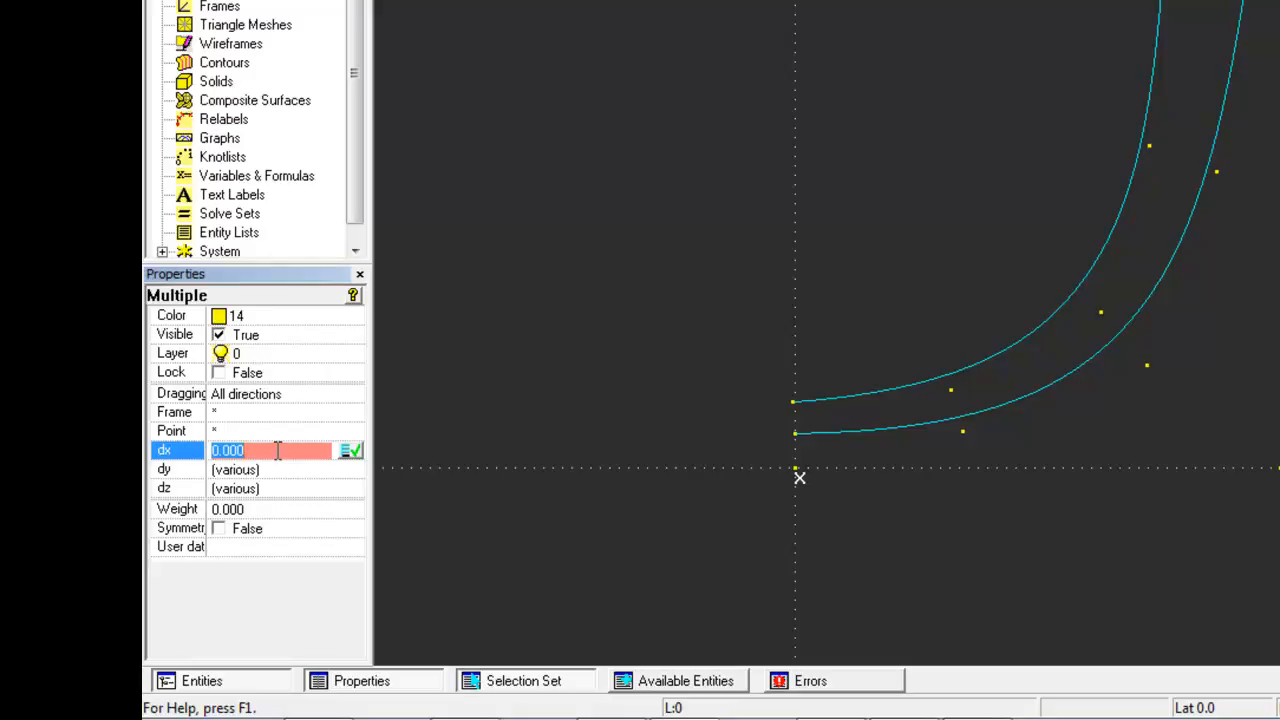
text(10)
key(Return)
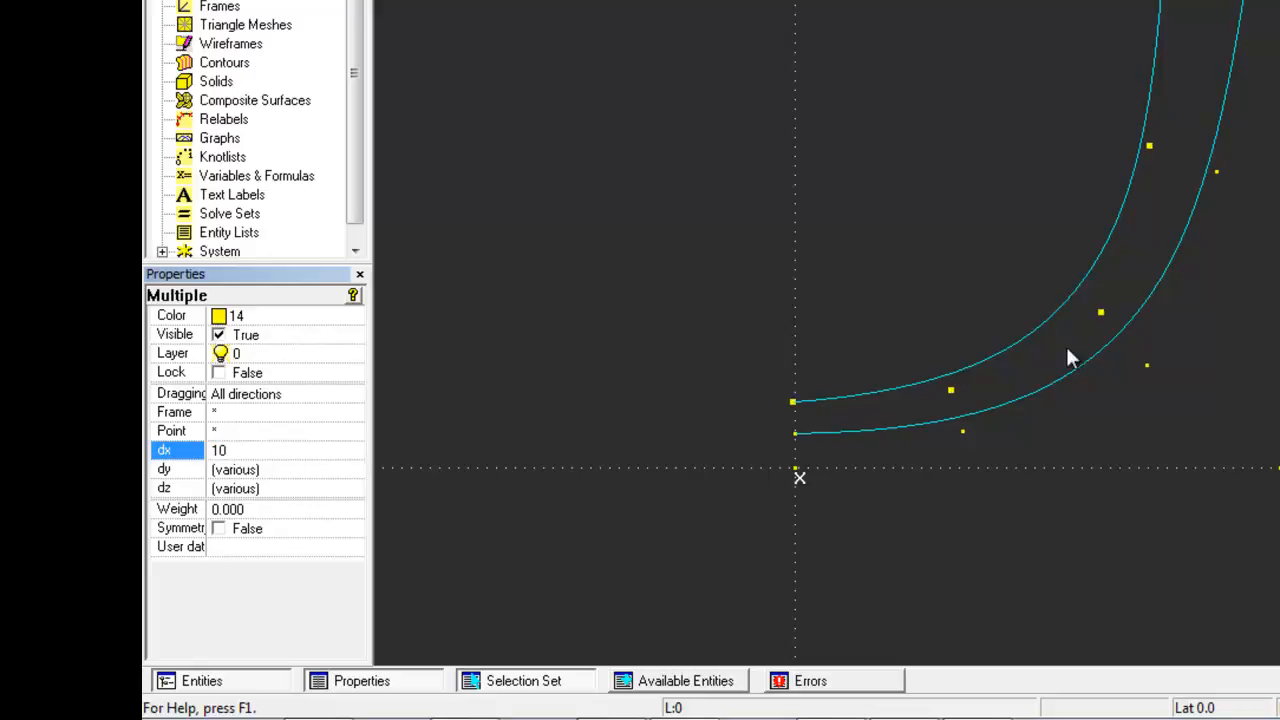
Select only the five parent points of the outer curve, curve1, and set their dx to 5.
click(1147, 305)
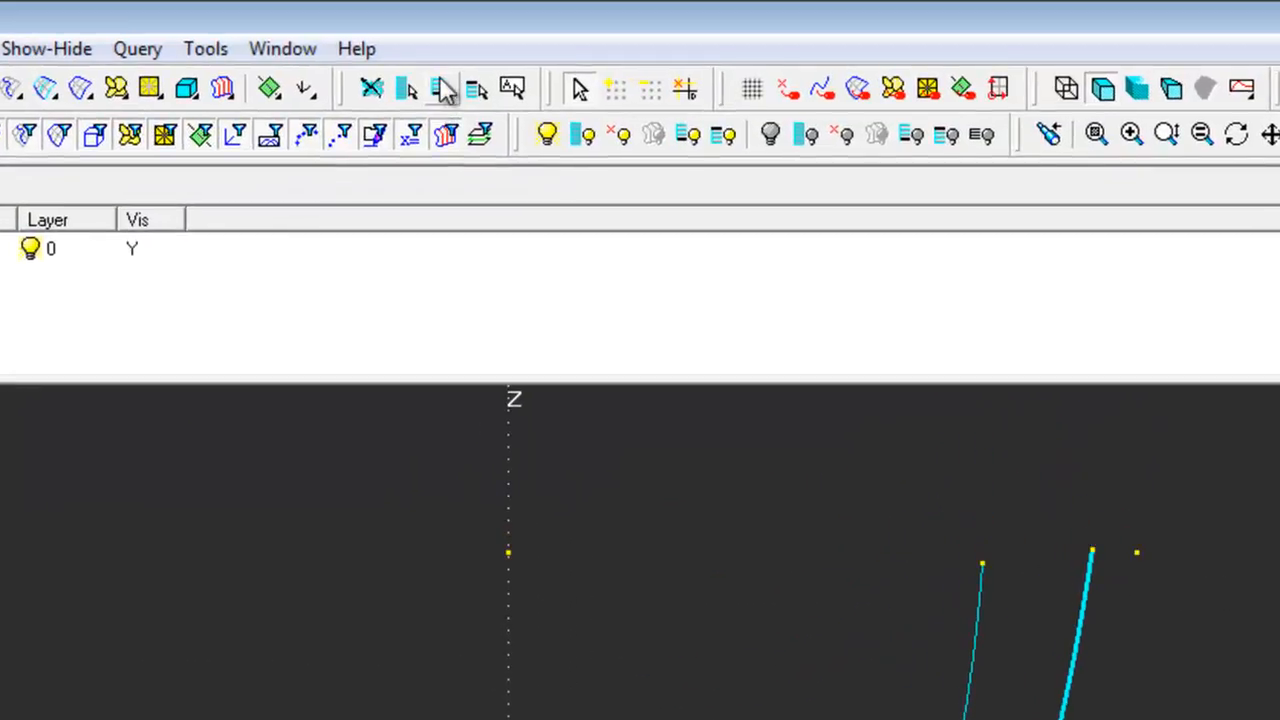
click(443, 87)
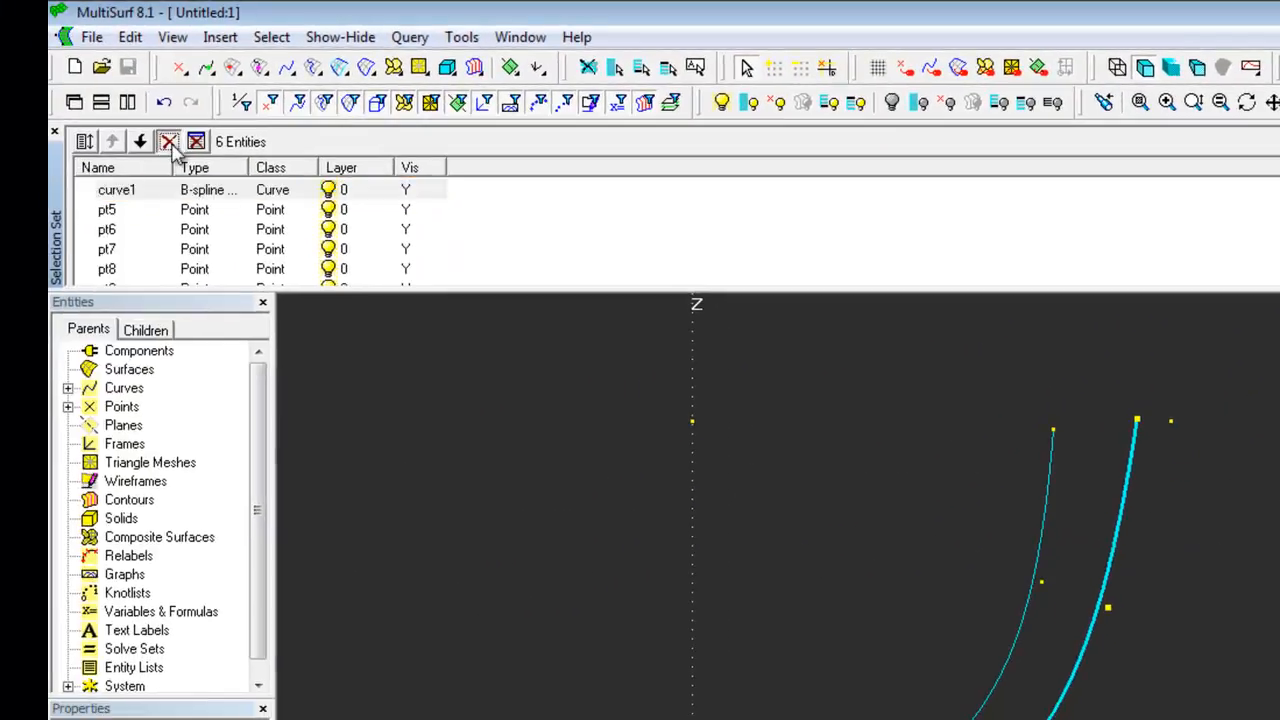
click(168, 141)
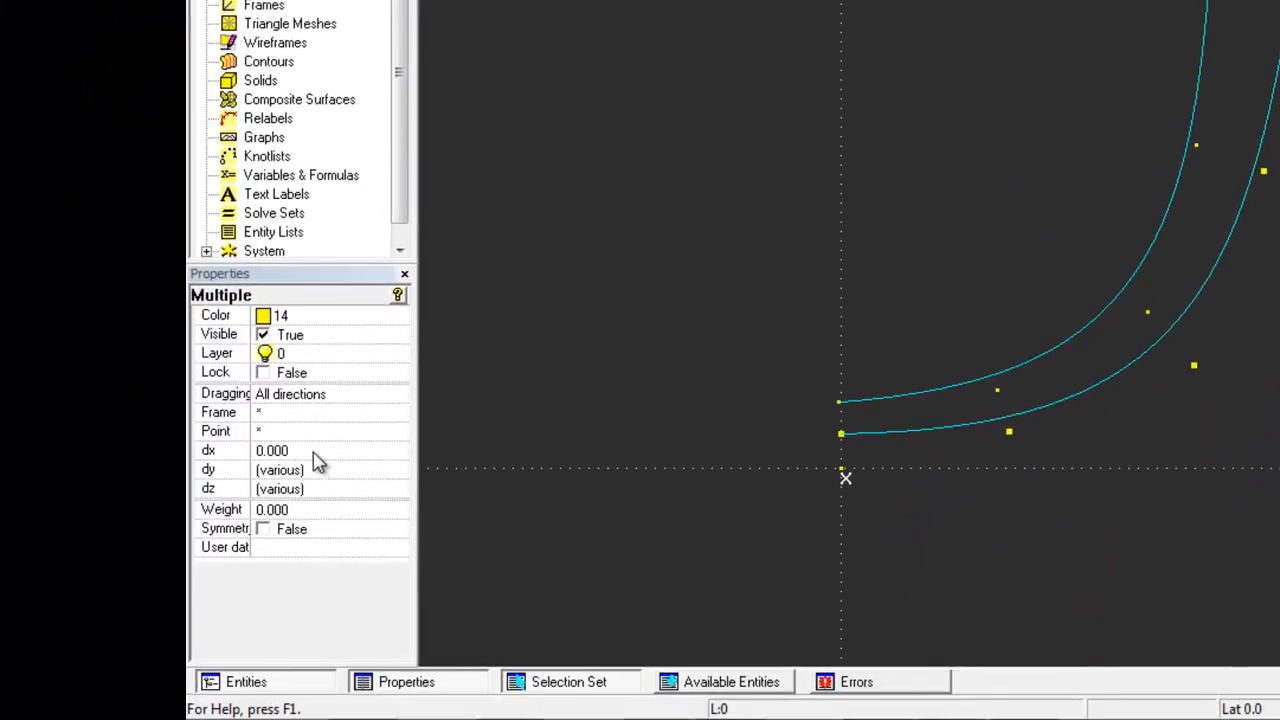
click(315, 452)
text(5)
key(Return)
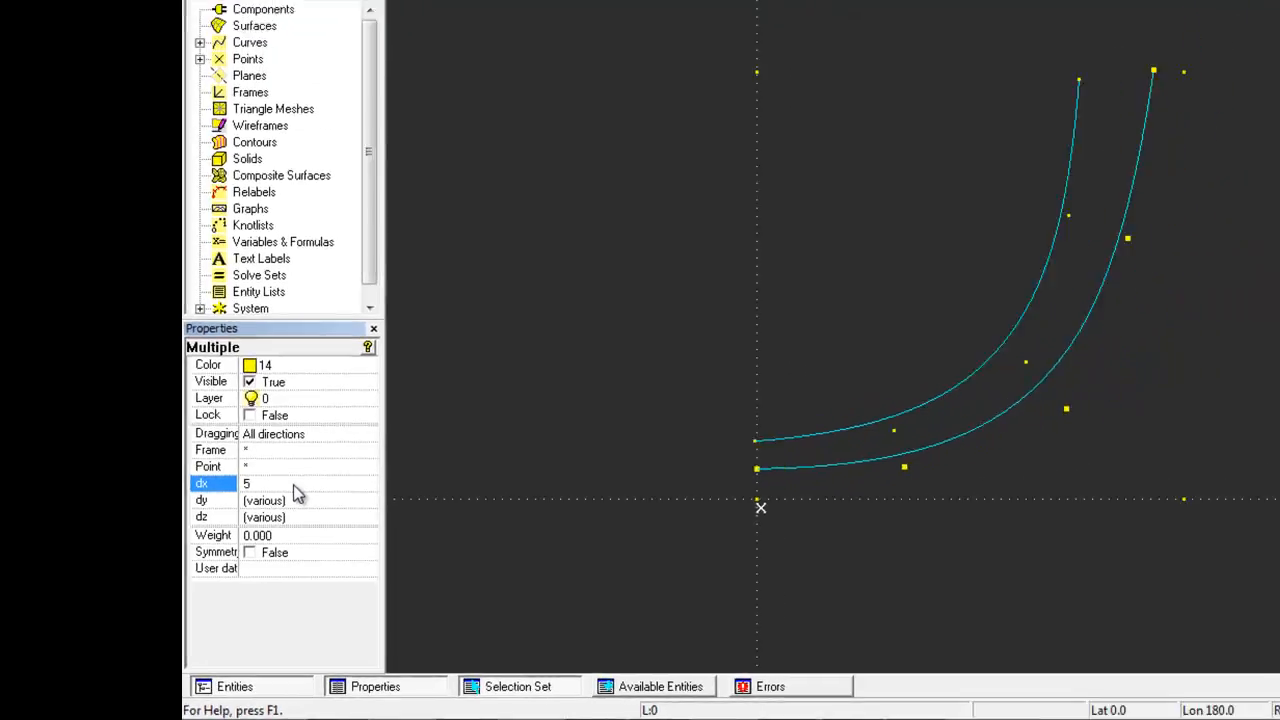
Make pt6, pt7, pt8 and pt9 relative to pt5, the curve's lower end point, preserving their absolute locations.
drag(508, 517, 603, 580)
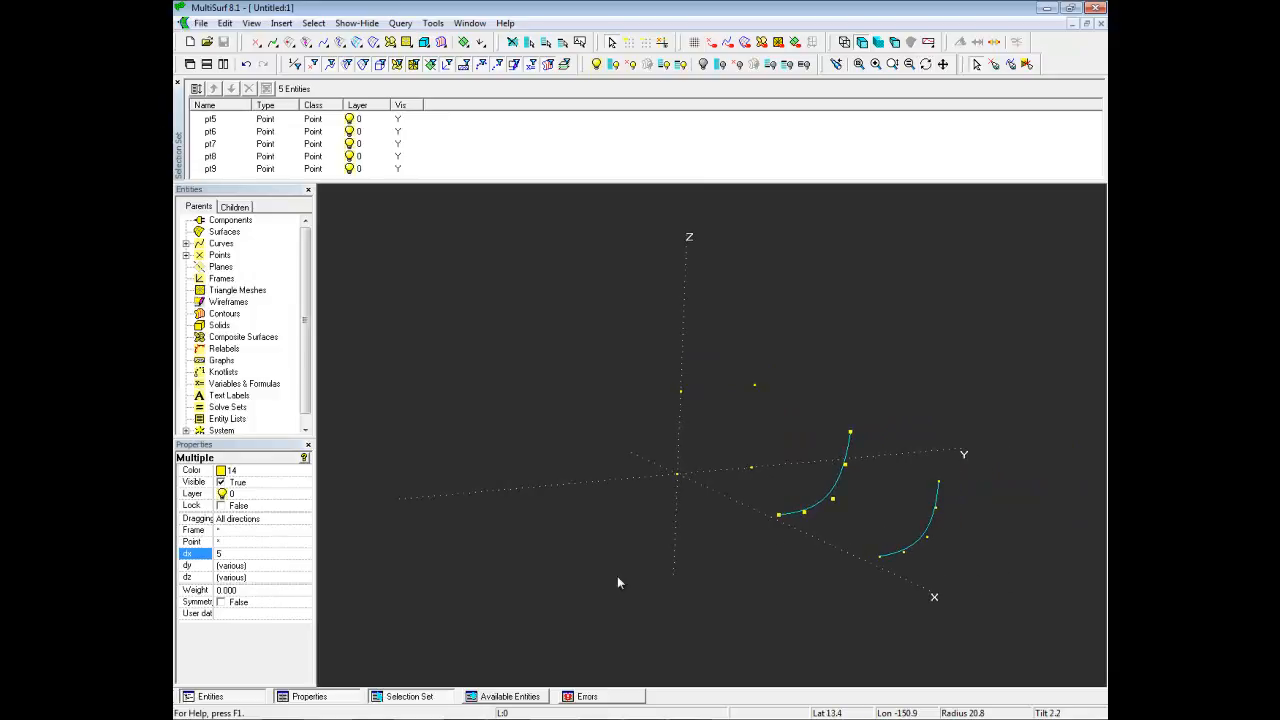
click(828, 528)
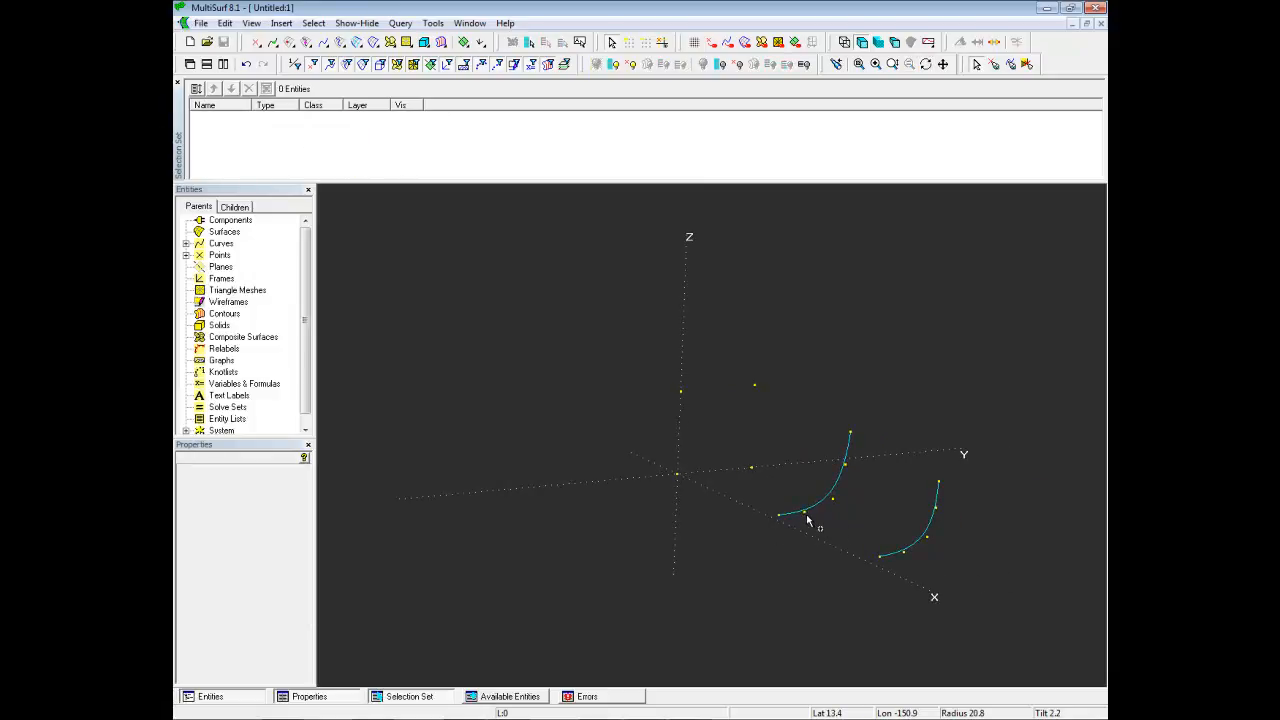
click(804, 514)
ctrl+click(834, 500)
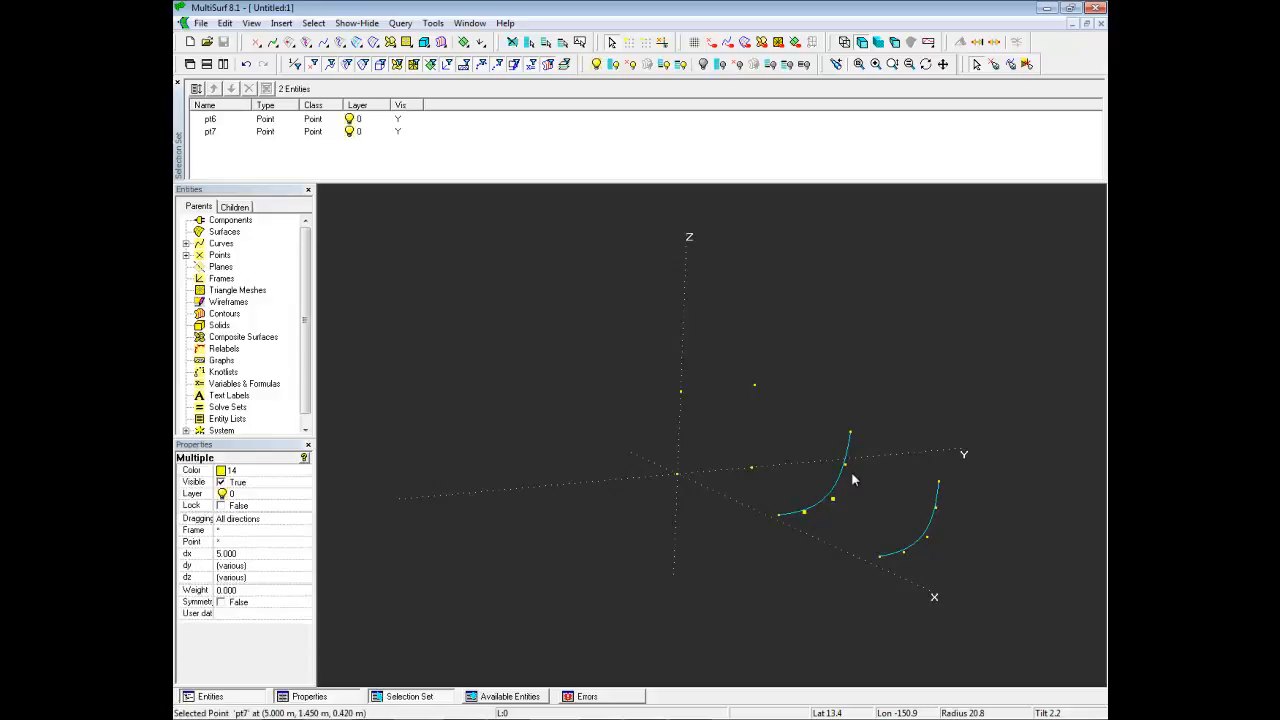
ctrl+click(846, 466)
ctrl+click(851, 434)
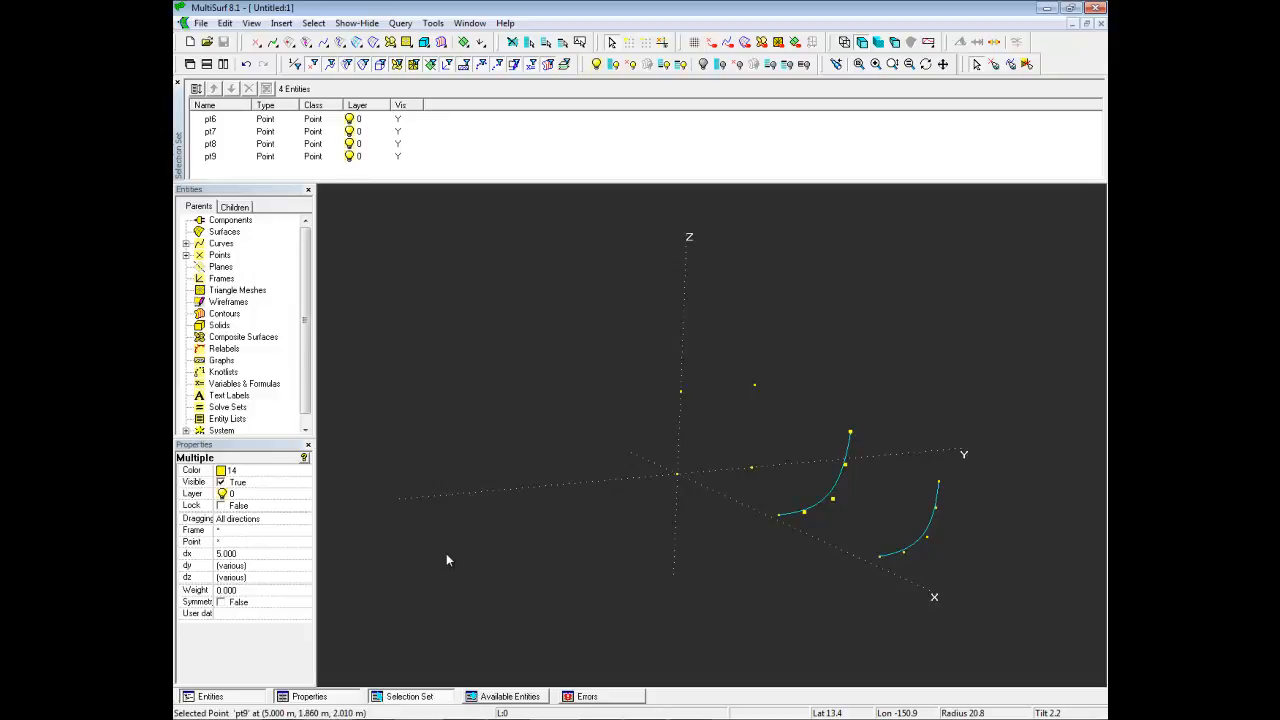
click(236, 542)
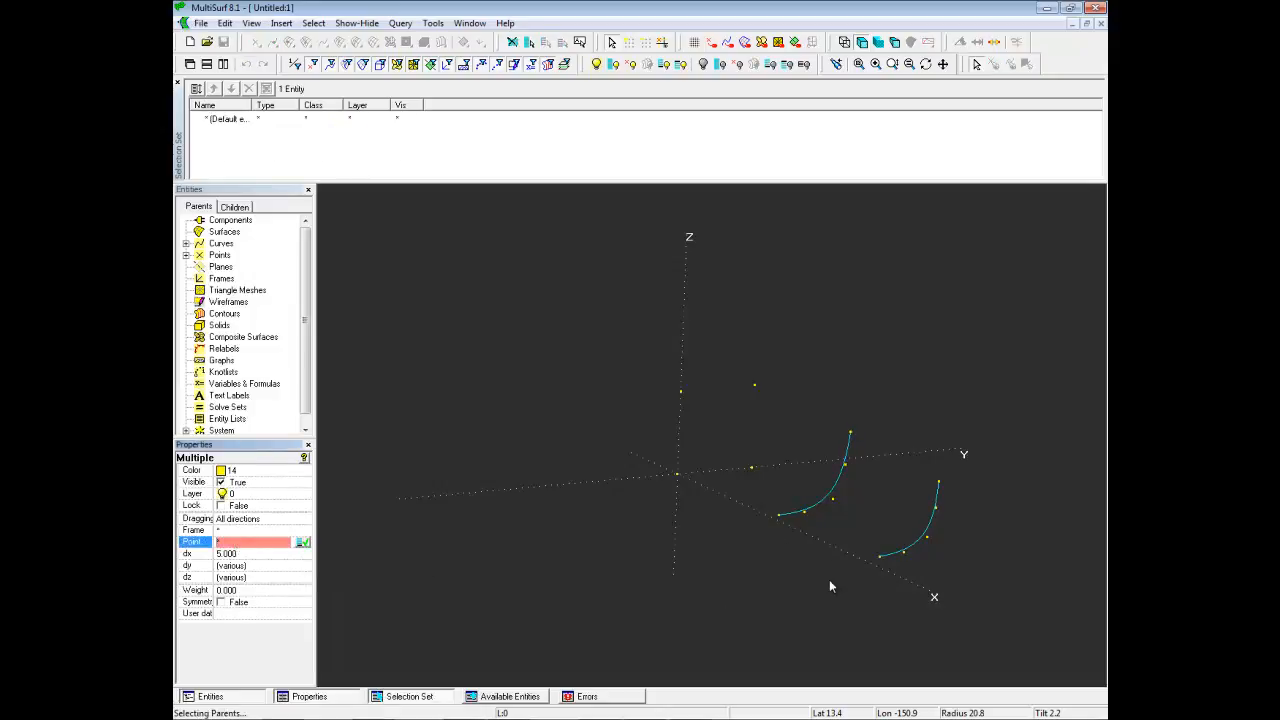
click(779, 514)
click(640, 357)
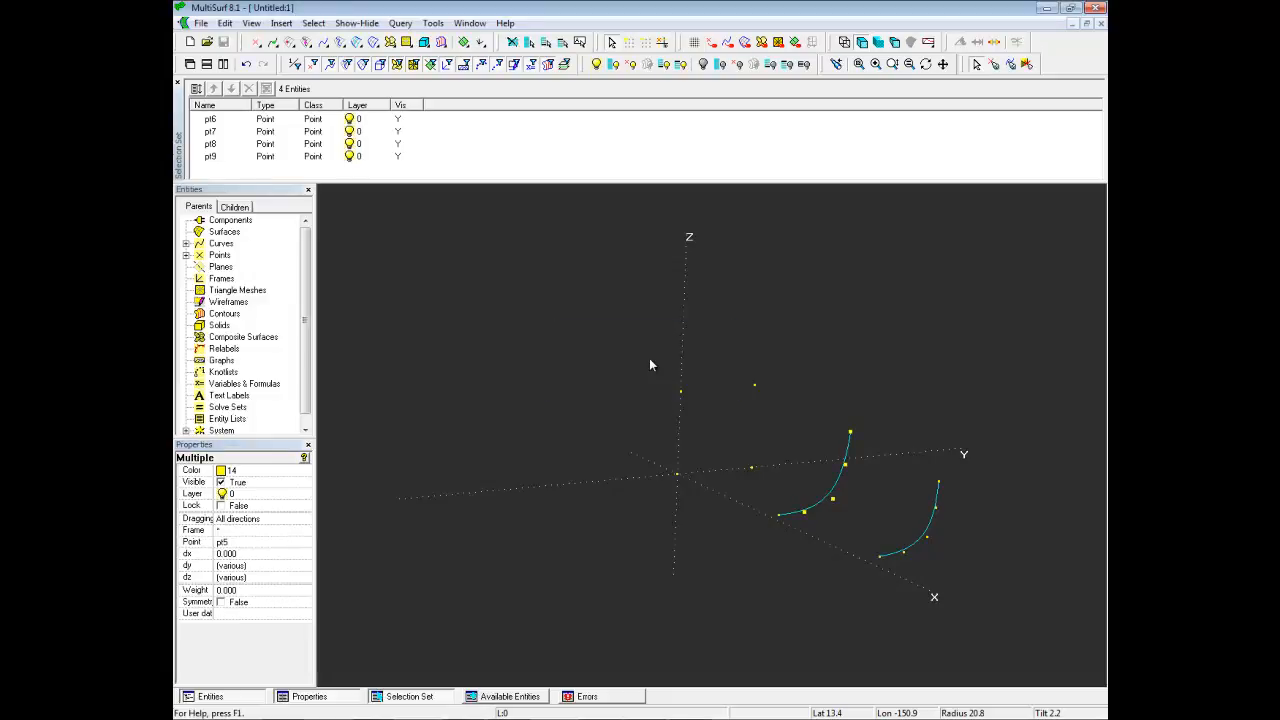
Move pt5 freely to about 5.24, 0.78, 0.84 m to shift the whole curve with it.
click(791, 515)
drag(791, 515, 817, 490)
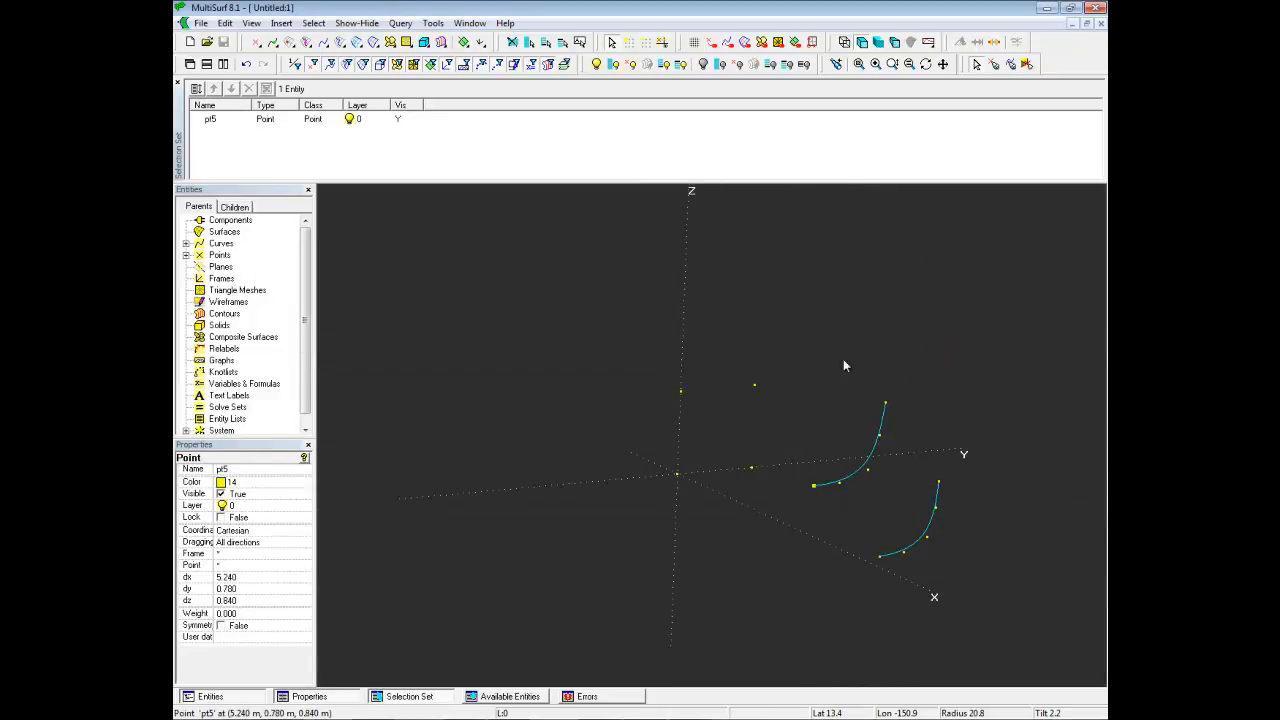
Set pt5's offsets to dx 5, dy 0 and dz 0.
click(254, 579)
text(5)
click(258, 587)
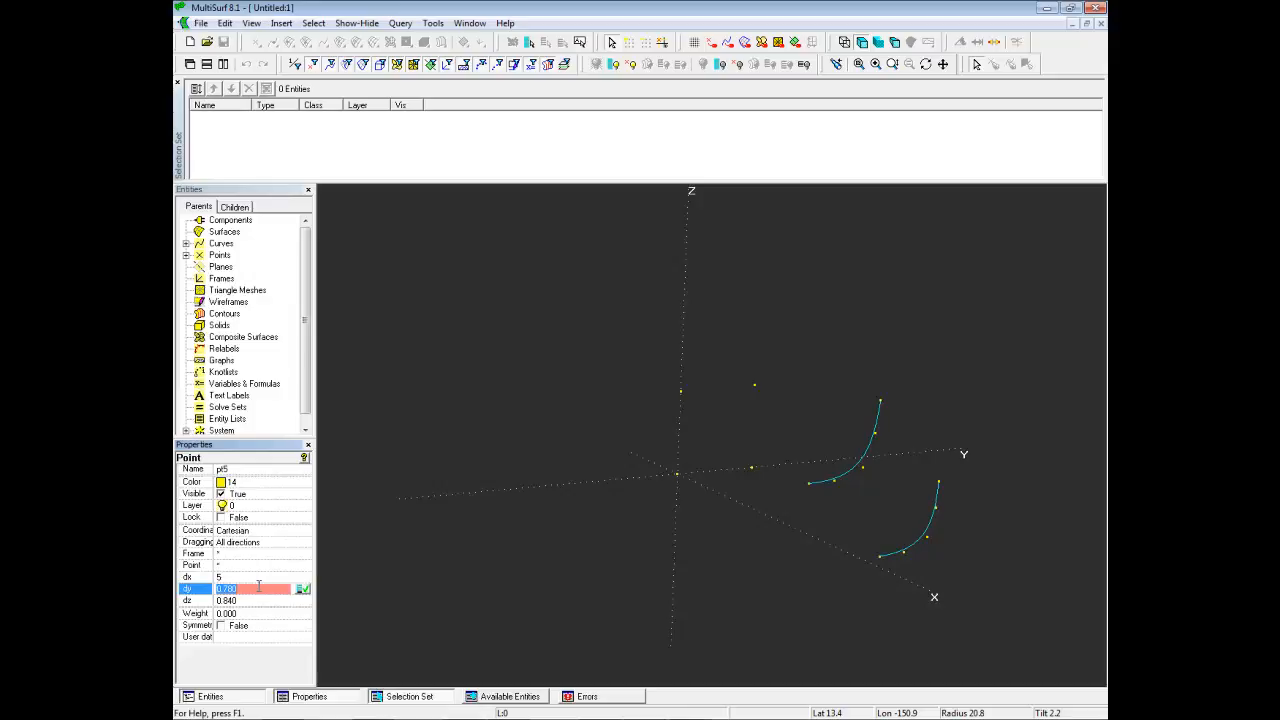
text(0)
click(254, 600)
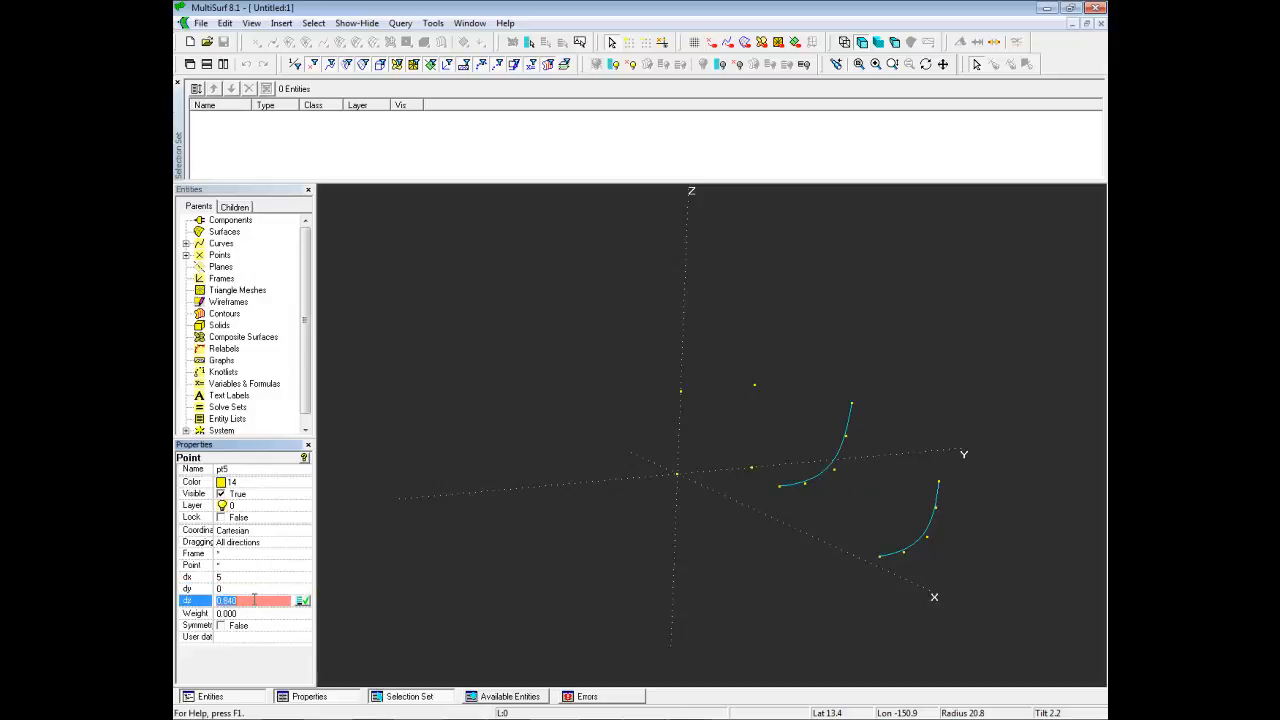
text(0)
key(Return)
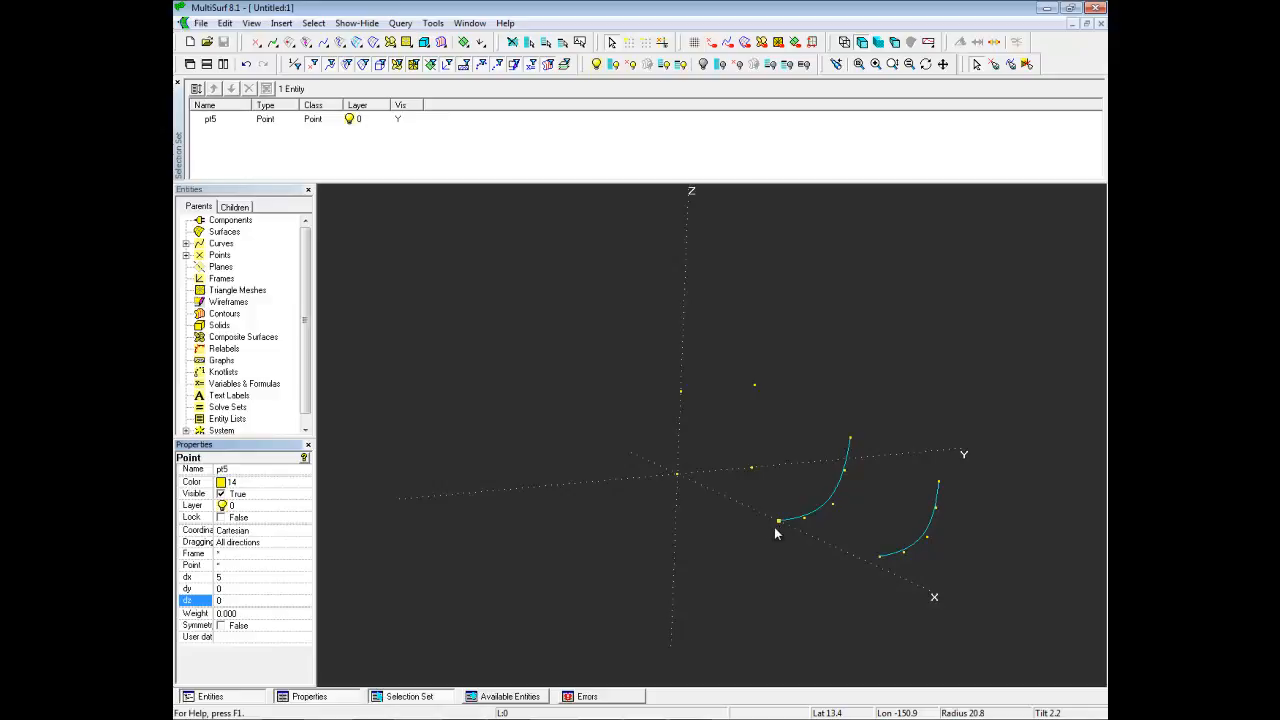
Restrict pt5's dragging to the x direction, try moving the point and undo that move.
click(272, 543)
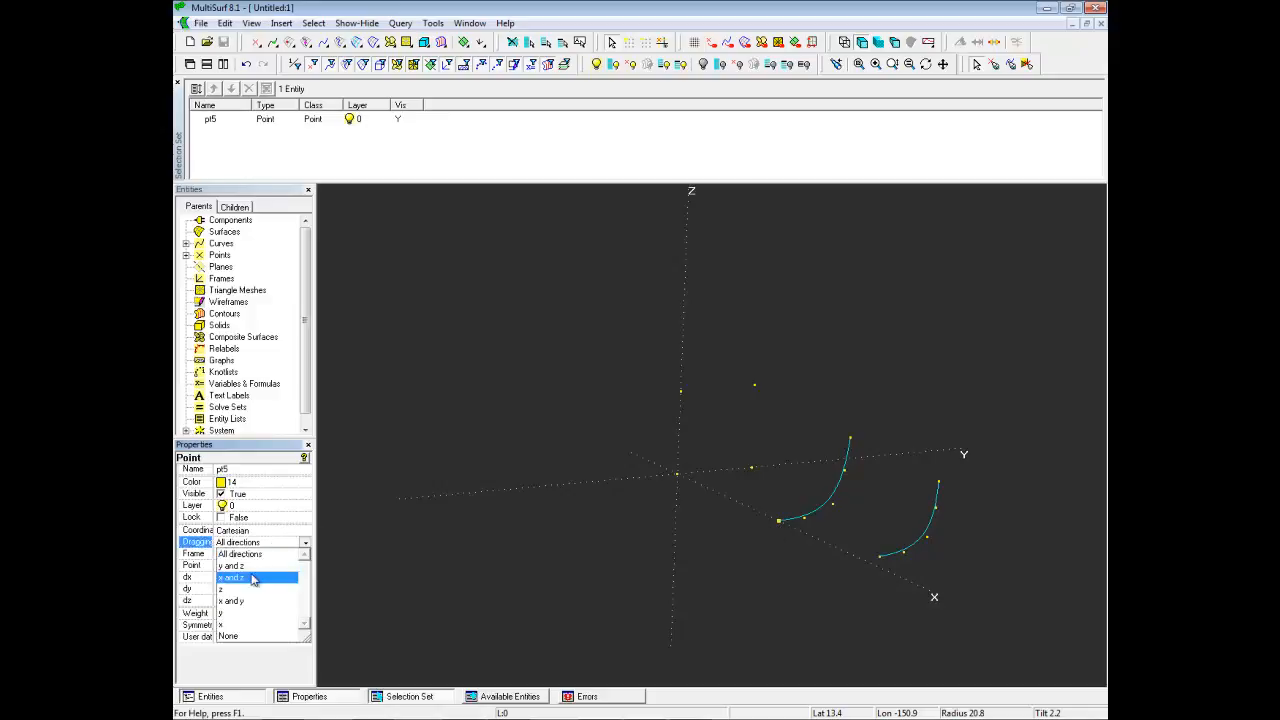
click(236, 624)
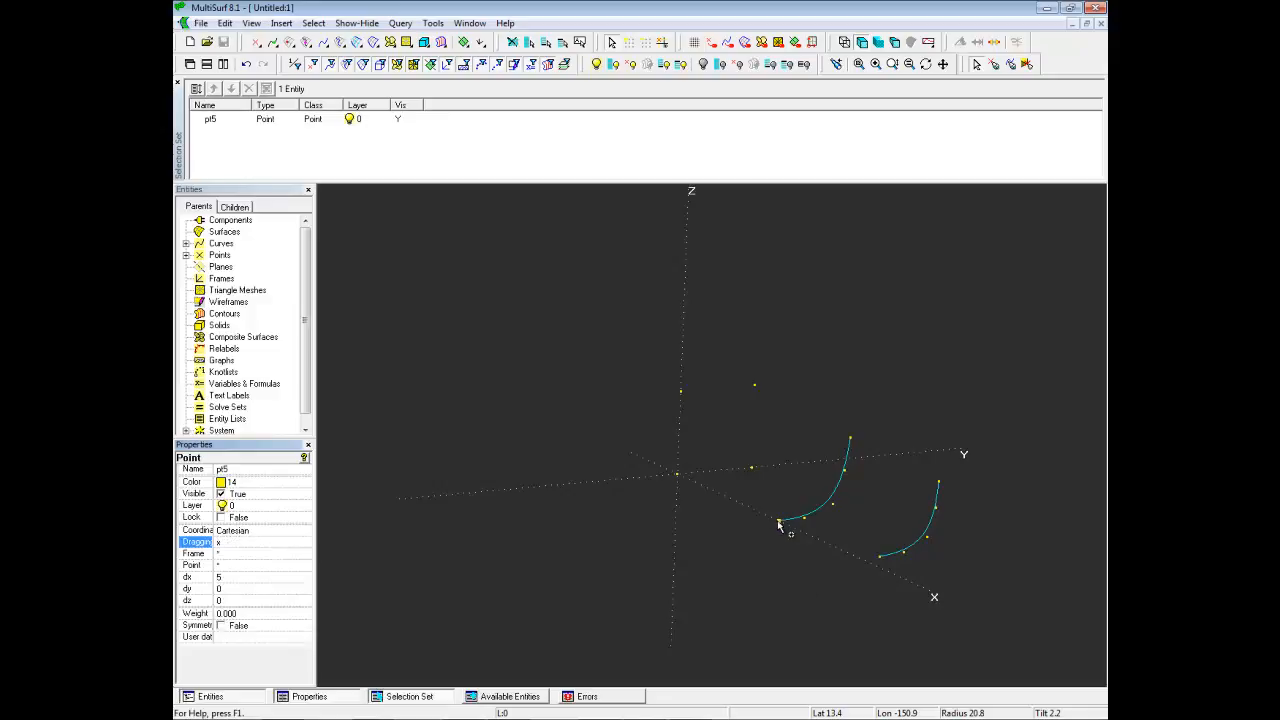
drag(780, 521, 768, 552)
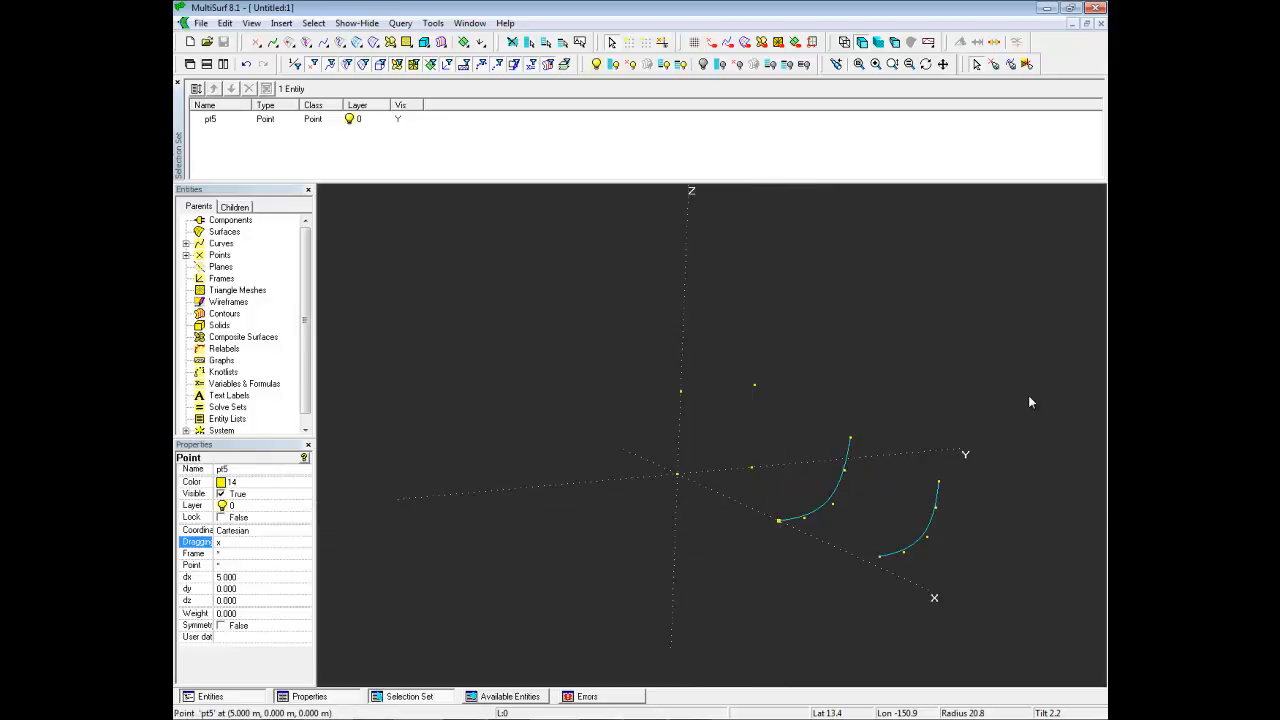
click(246, 63)
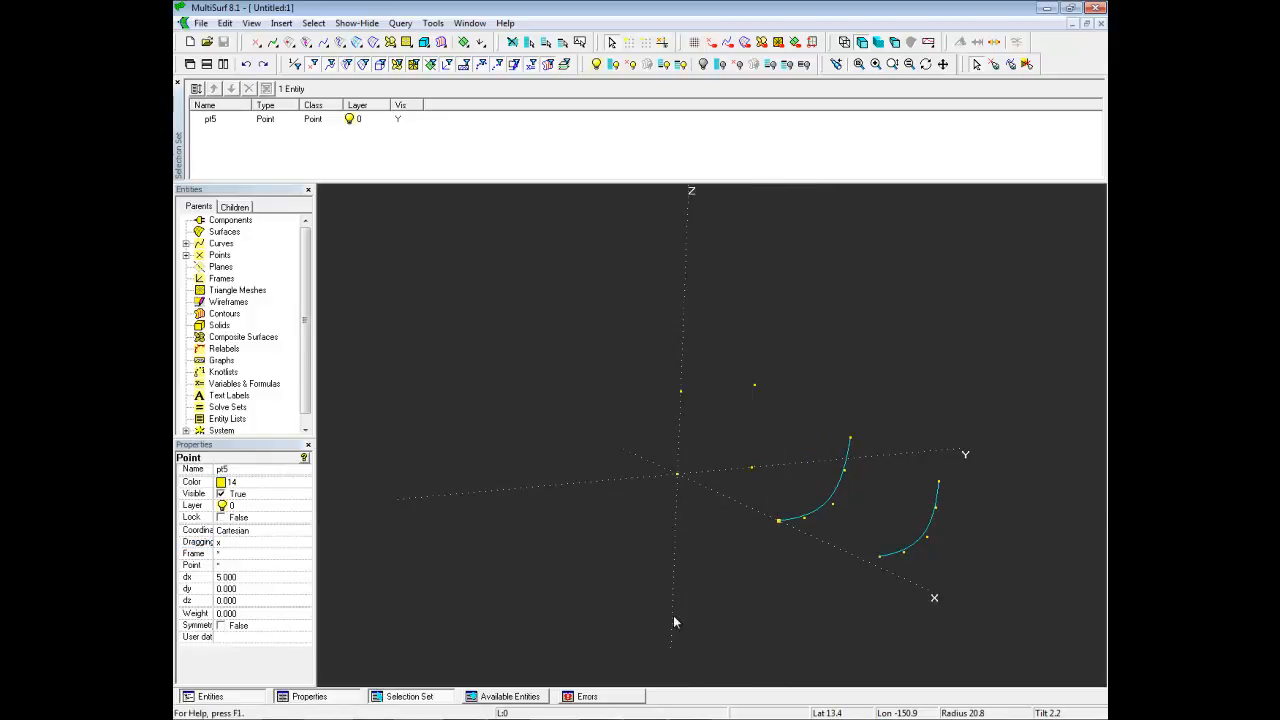
Make pt11, pt12, pt13 and pt14 relative to pt10, the second curve's lower end point, preserving their absolute locations.
click(904, 553)
ctrl+click(928, 538)
ctrl+click(936, 508)
ctrl+click(939, 483)
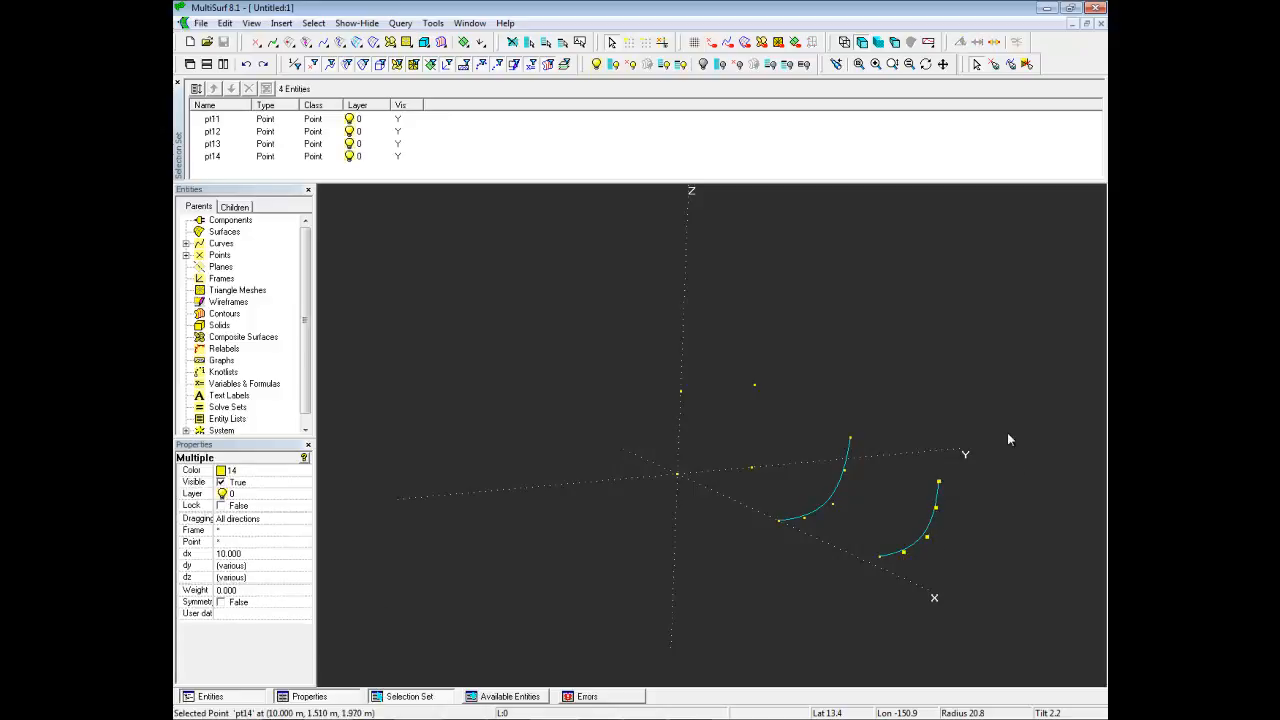
click(230, 542)
click(880, 556)
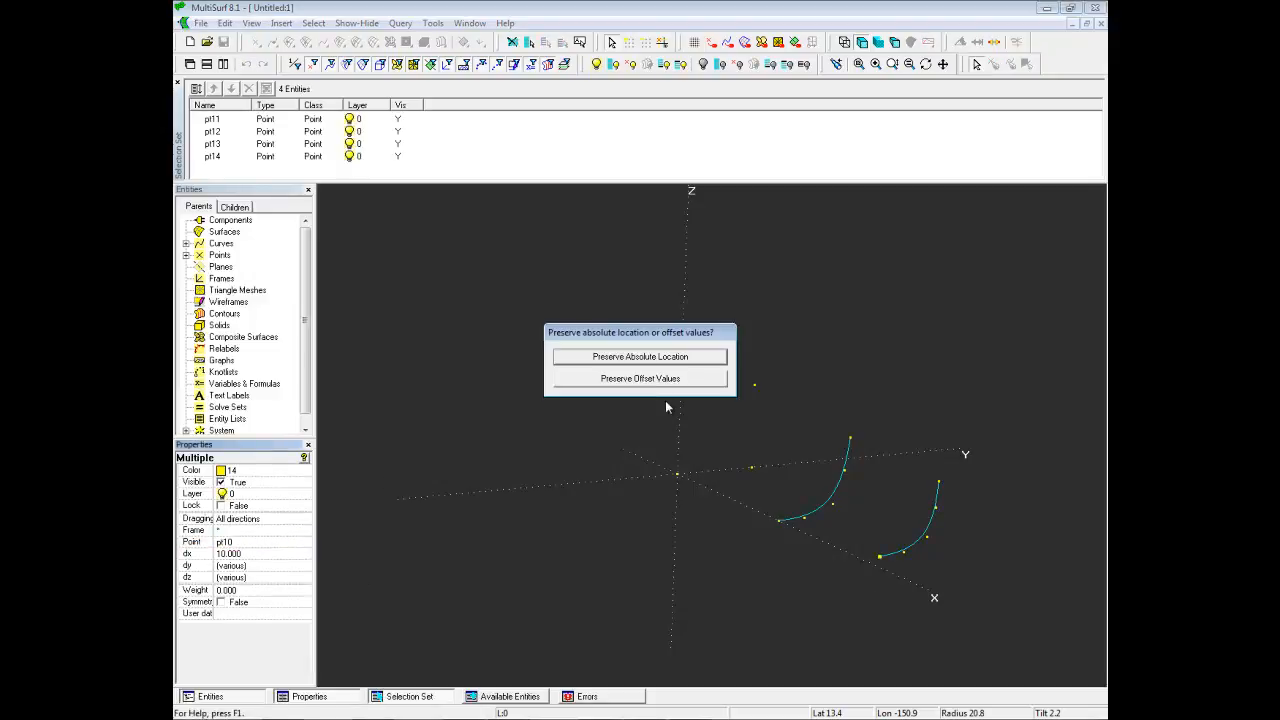
click(658, 378)
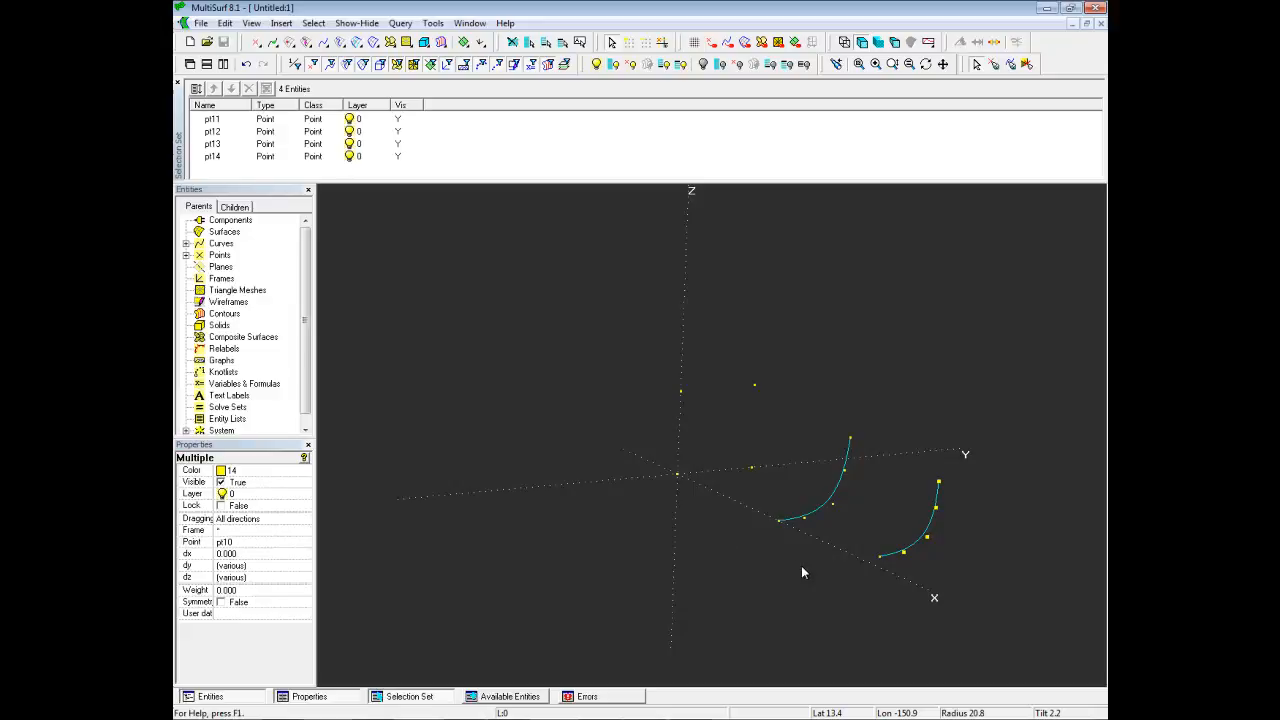
Set pt10's dy to 0 to place the second curve's lower end point on the centreplane.
click(881, 561)
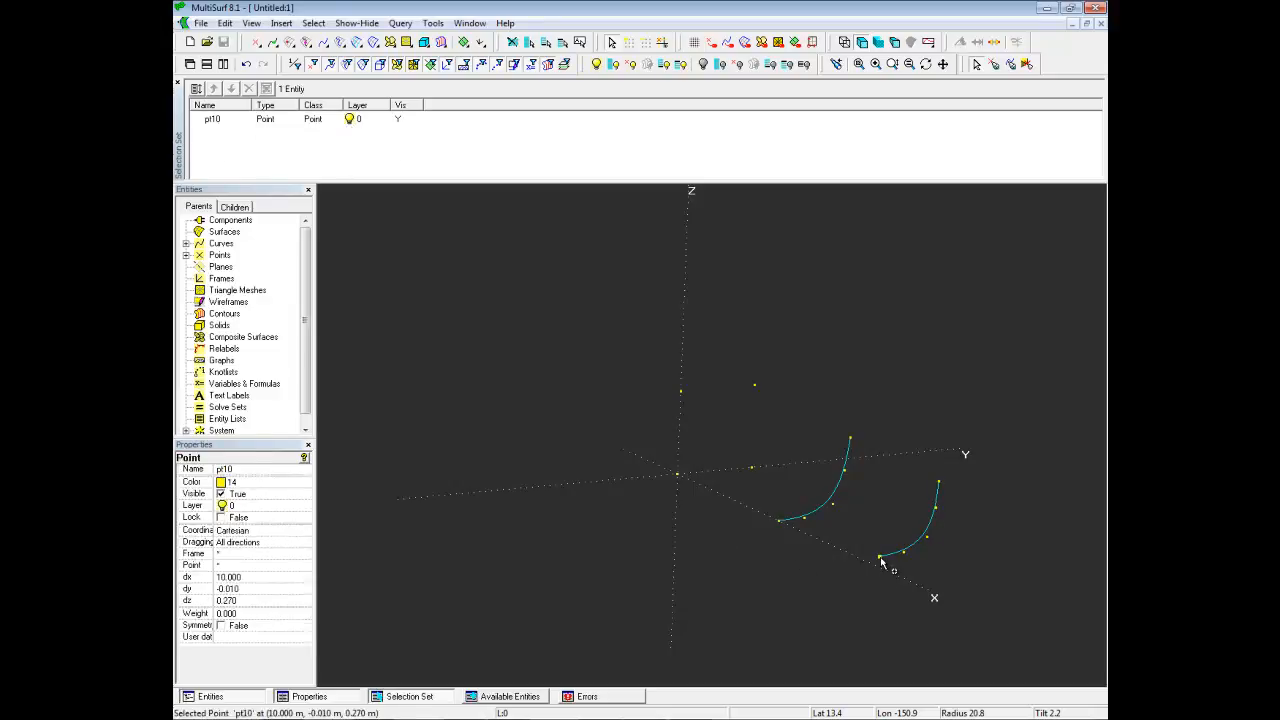
click(268, 588)
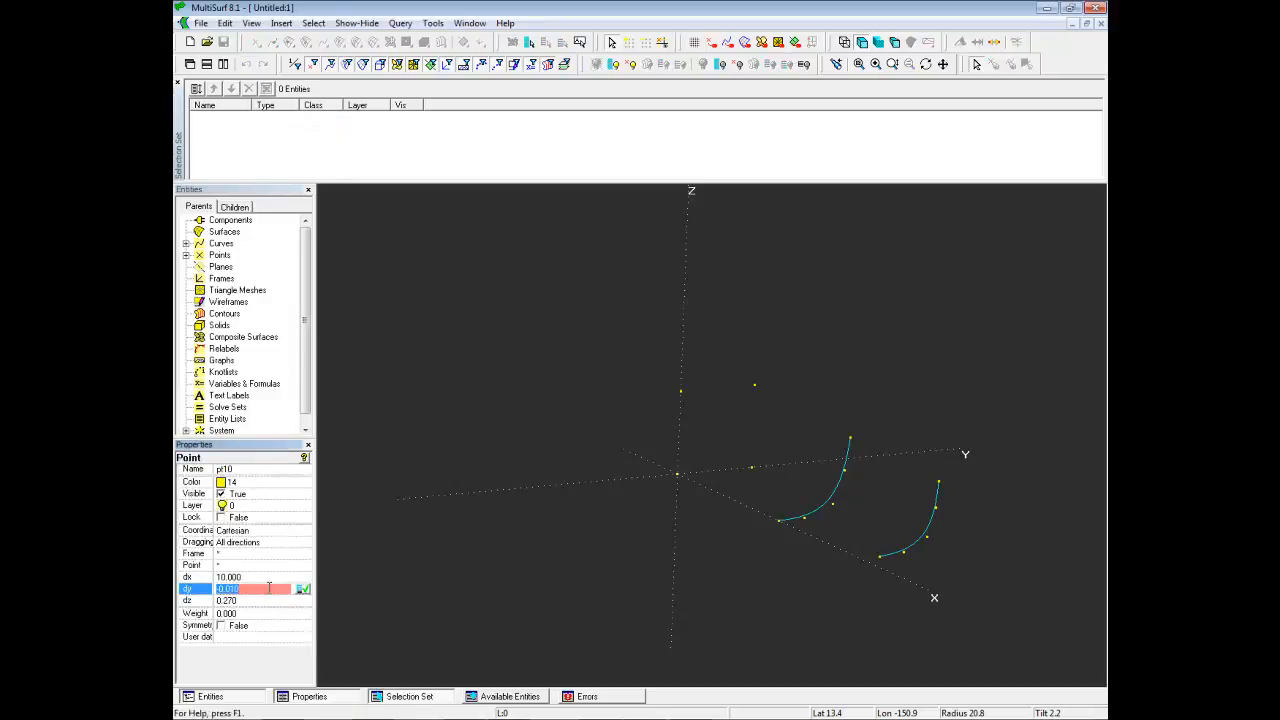
text(0)
click(303, 590)
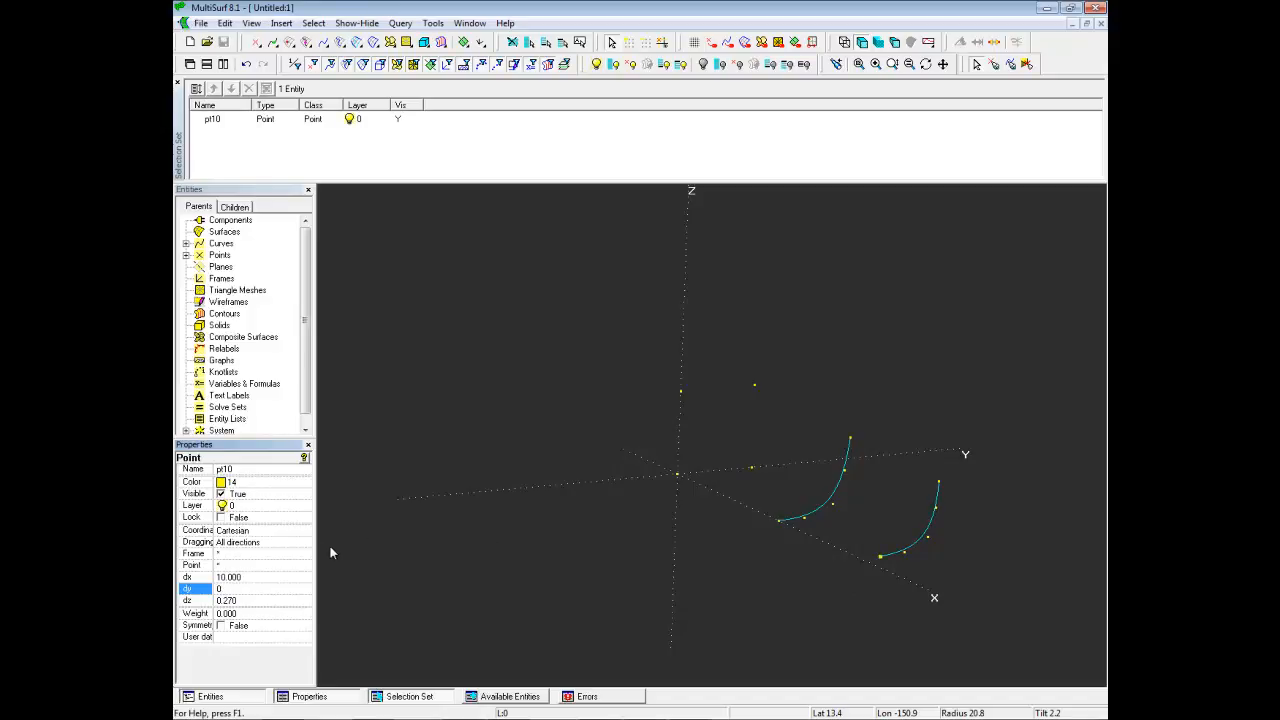
Restrict pt10's dragging to x and z and move the point to about x 10.43 m, z 0.35 m.
click(276, 545)
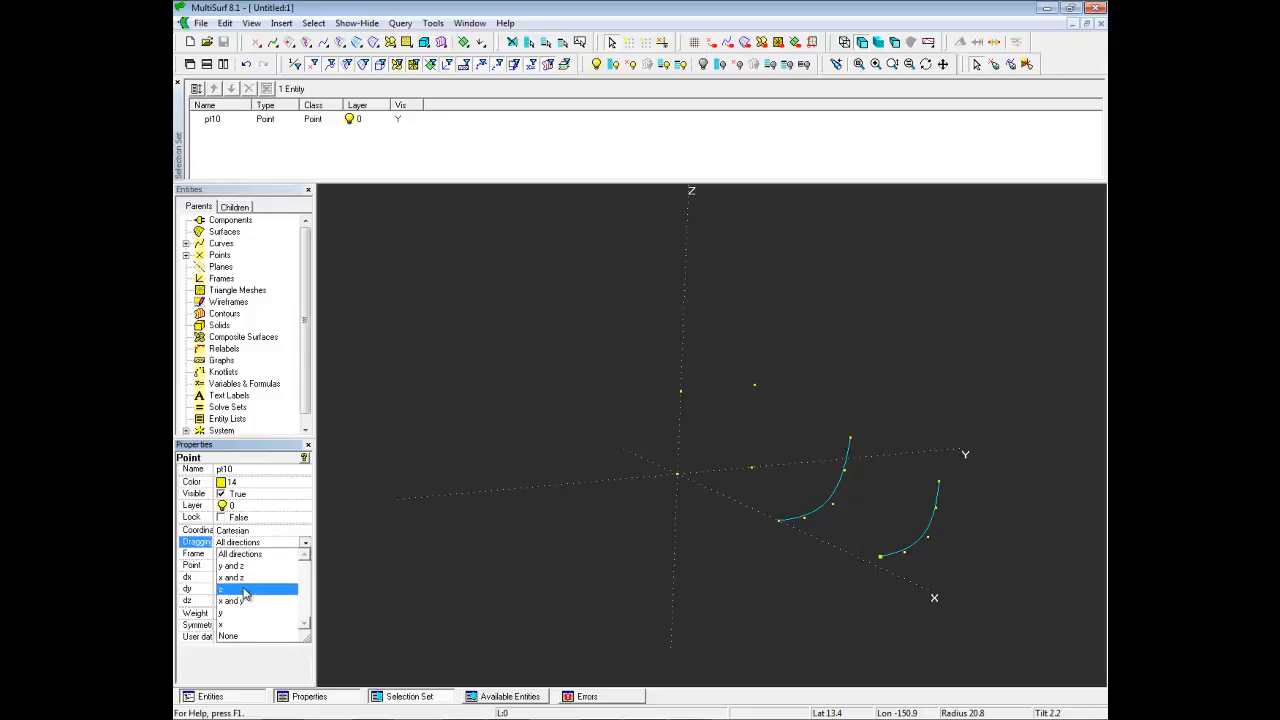
click(240, 578)
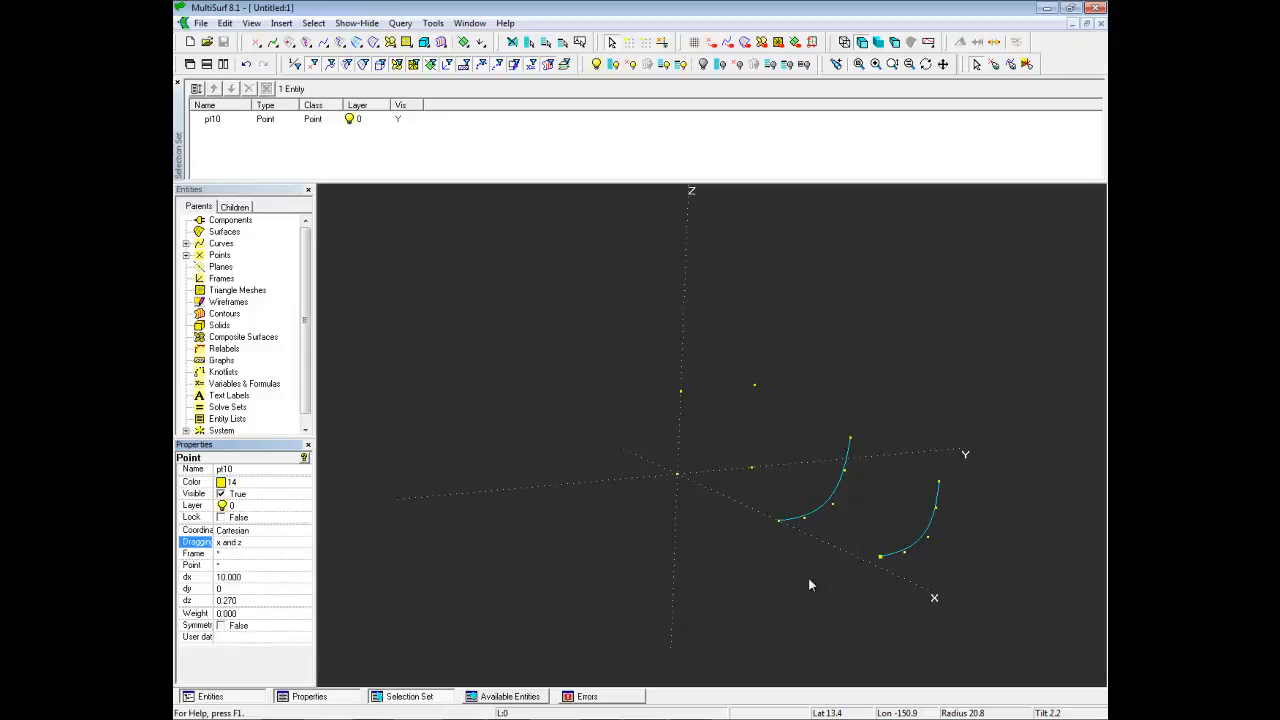
mouse_move(880, 561)
mouse_down()
mouse_move(886, 531)
mouse_move(903, 563)
mouse_move(861, 570)
mouse_move(892, 563)
mouse_up()
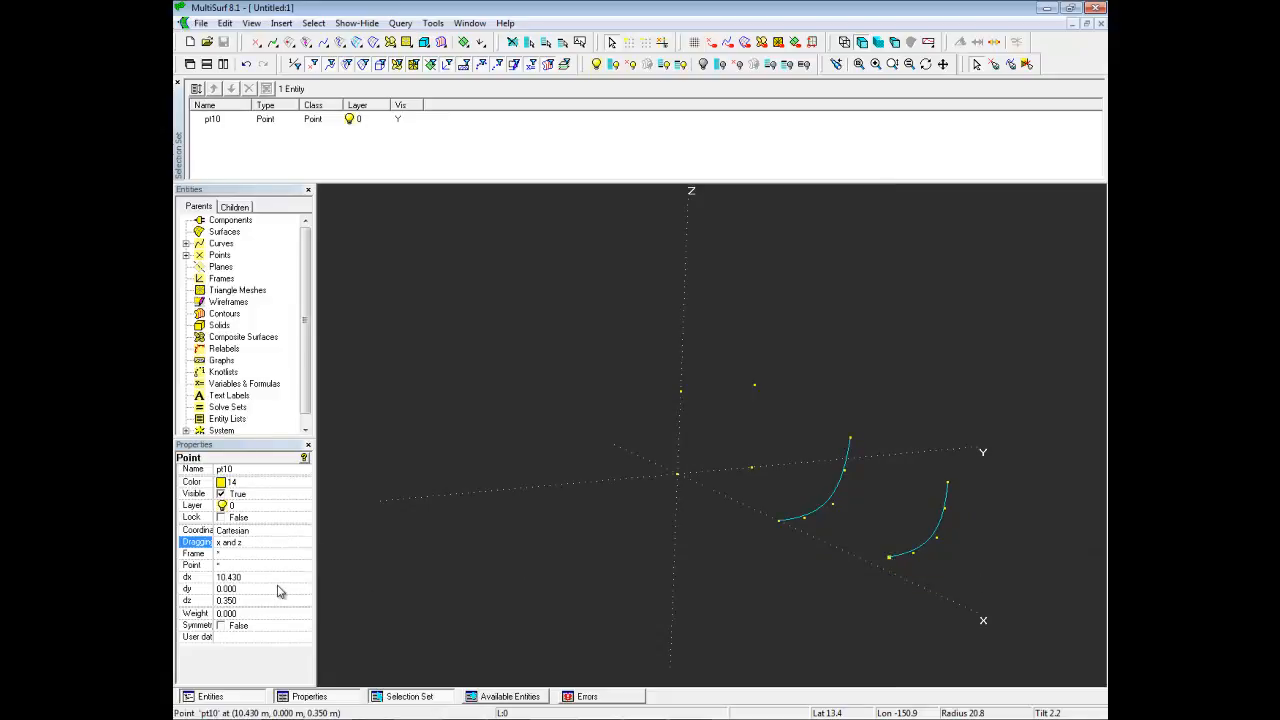
middle_drag(918, 578, 984, 590)
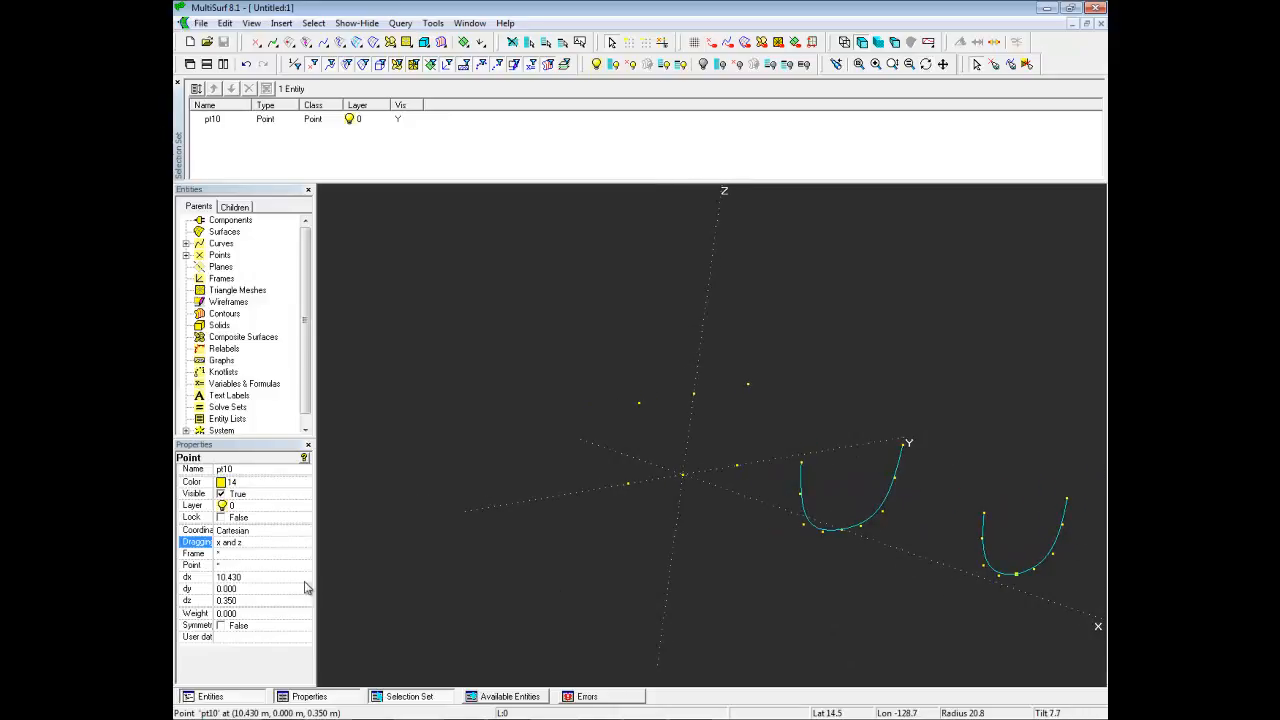
Set pt10's dx to 10 m to place the second section curve lengthwise.
click(268, 577)
text(1)
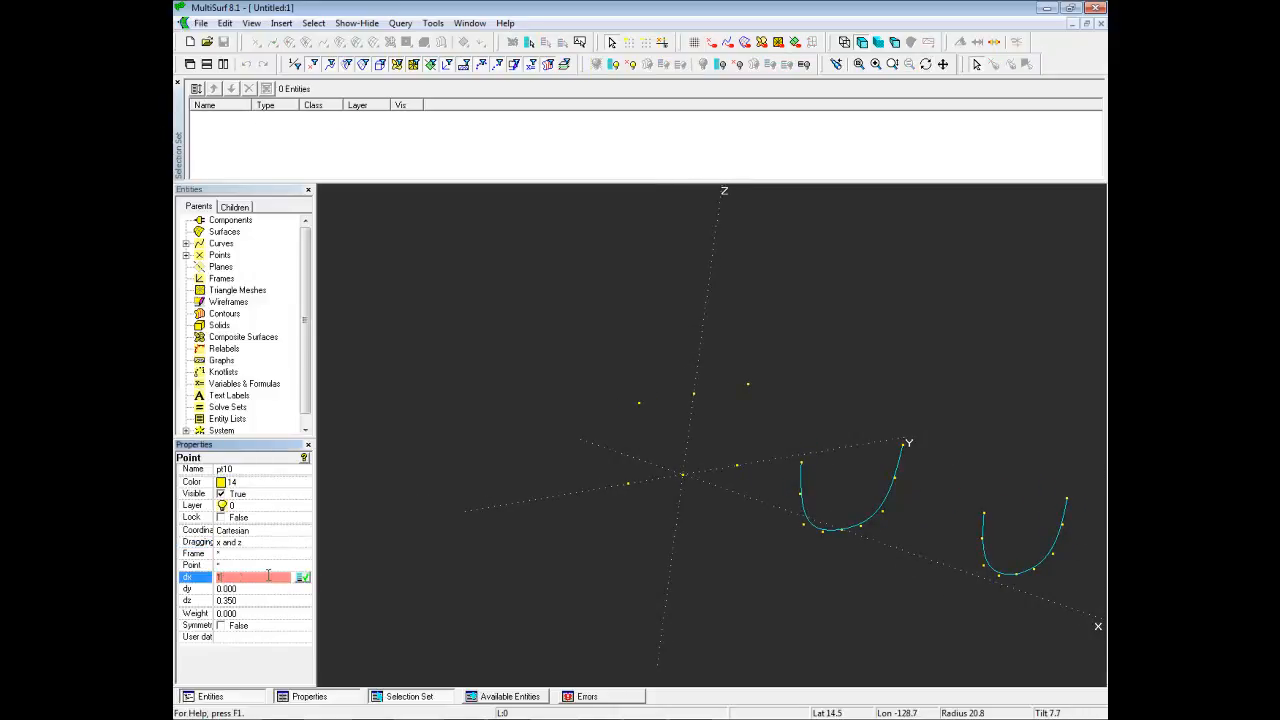
text(0)
key(Return)
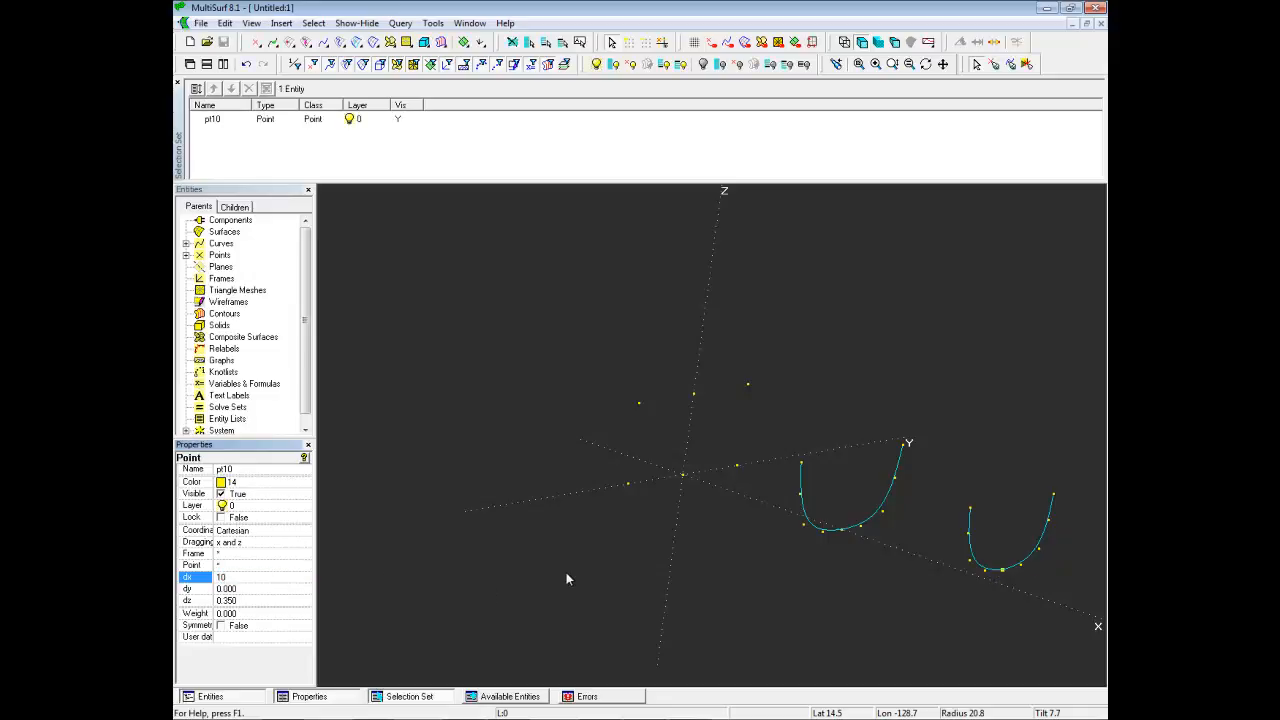
Sketch a five-point B-spline bow profile in the Y side view from about x -0.73 m, z 2.40 m to about x 1.08 m, z -0.31 m.
key(y)
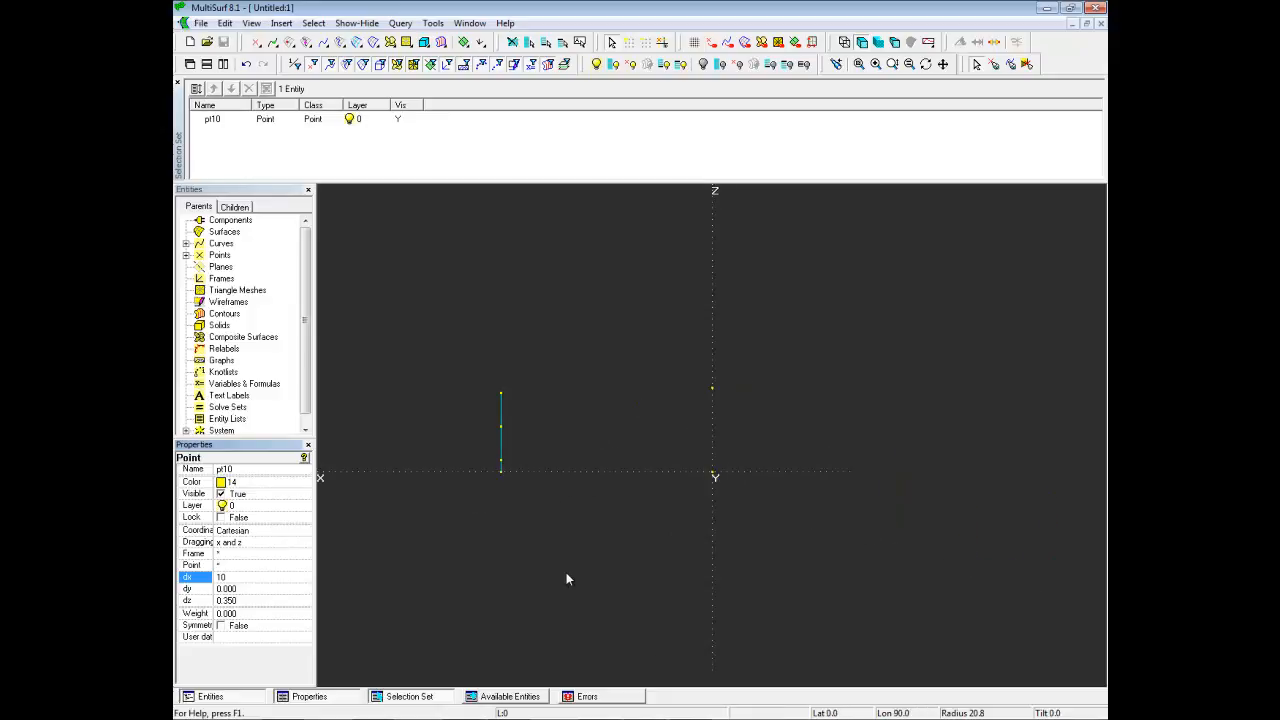
middle_drag(632, 603, 636, 605)
scroll(638, 580, down, 1)
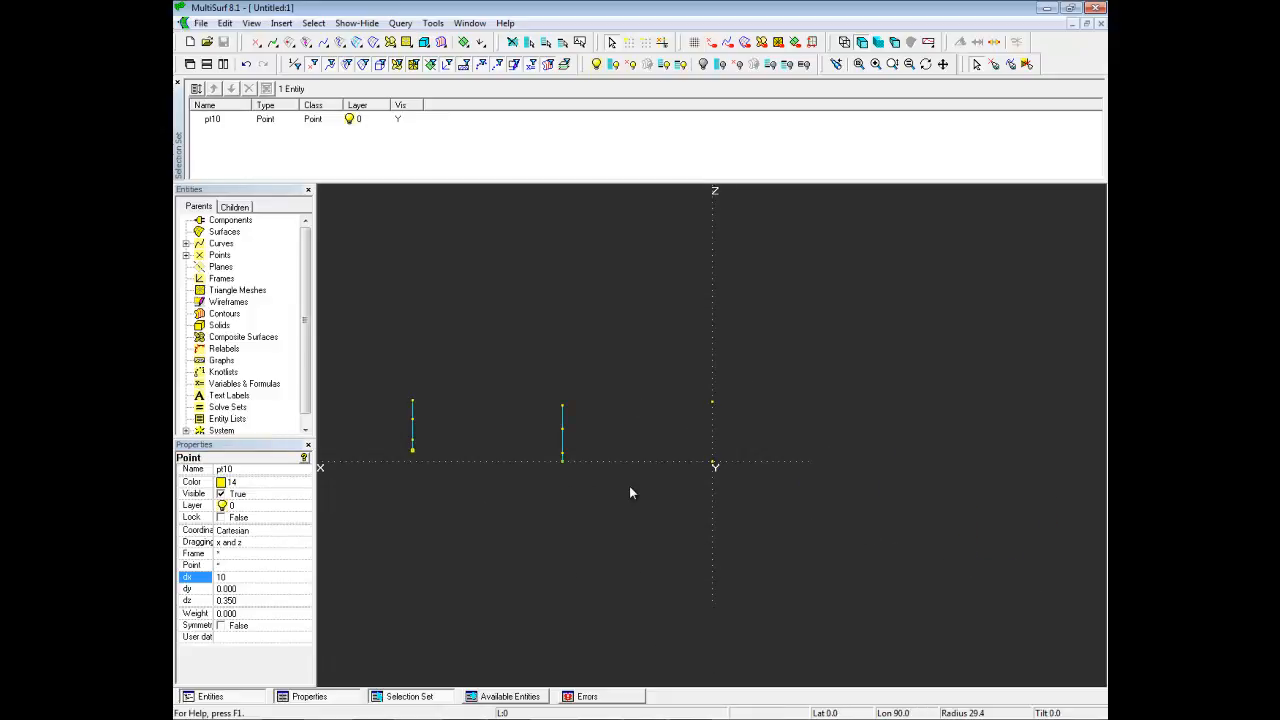
click(813, 411)
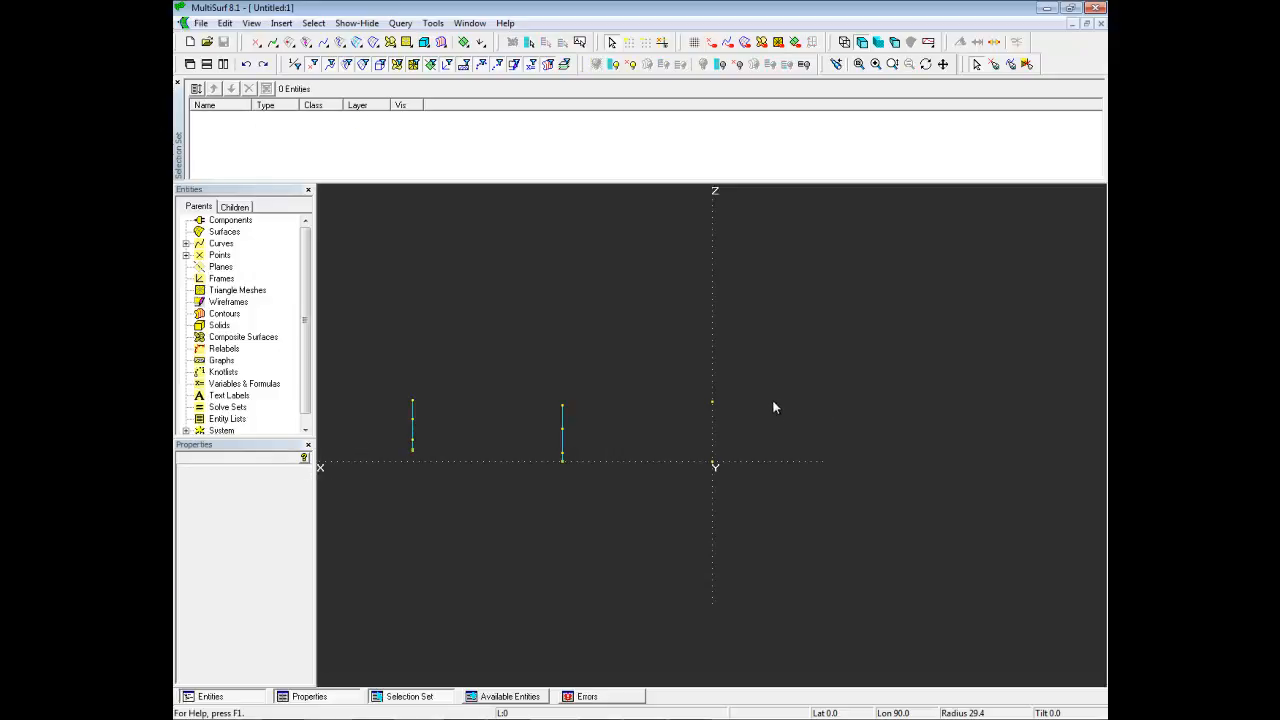
key(s)
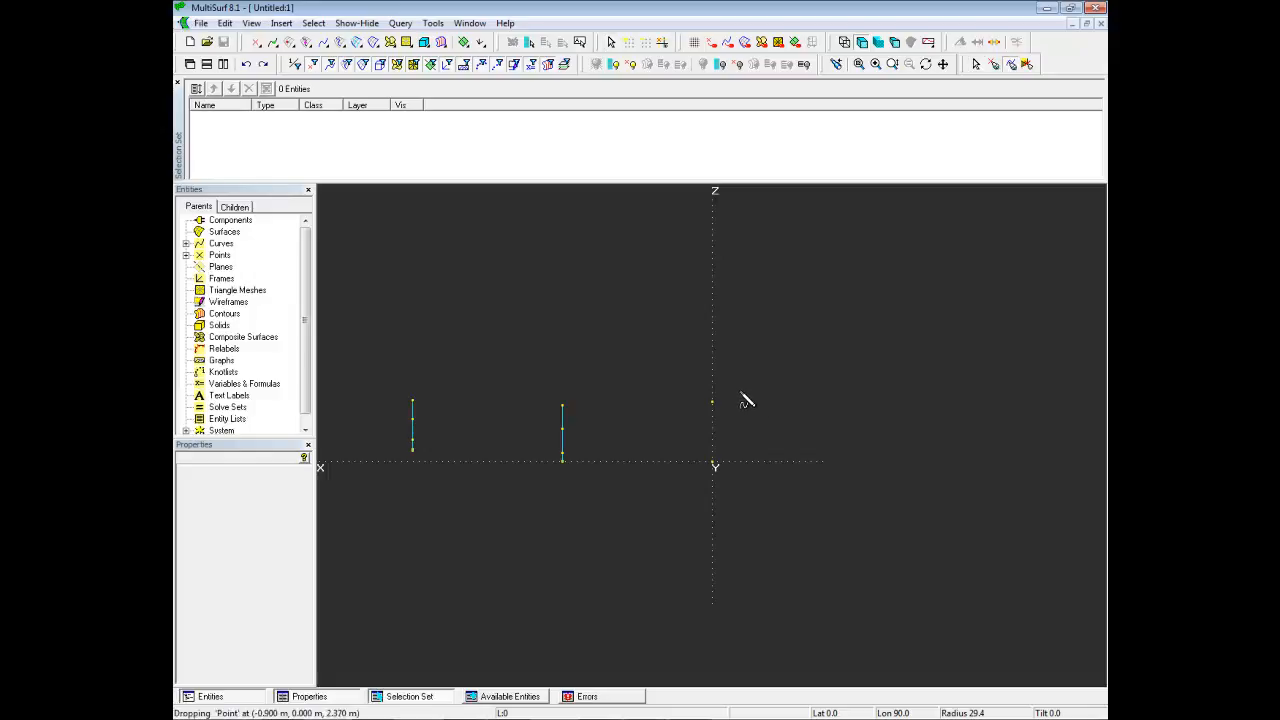
mouse_move(734, 390)
mouse_down()
mouse_move(708, 466)
mouse_move(684, 482)
mouse_up()
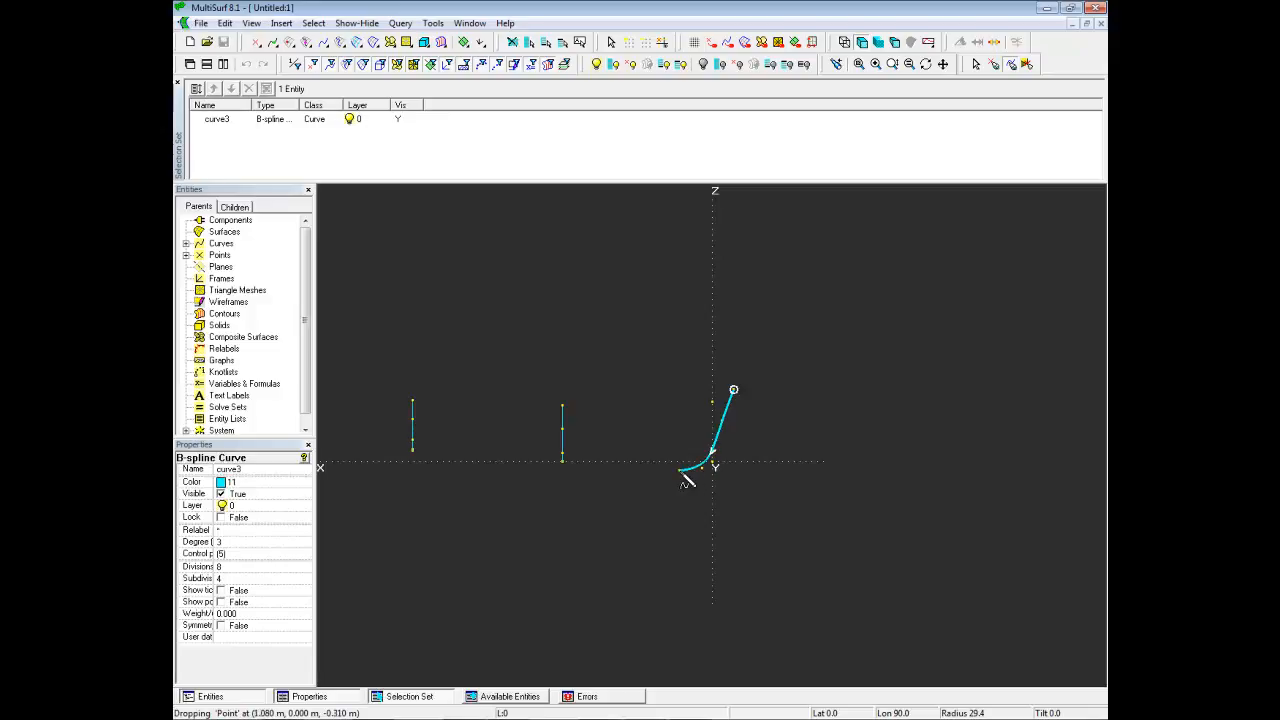
double_click(681, 471)
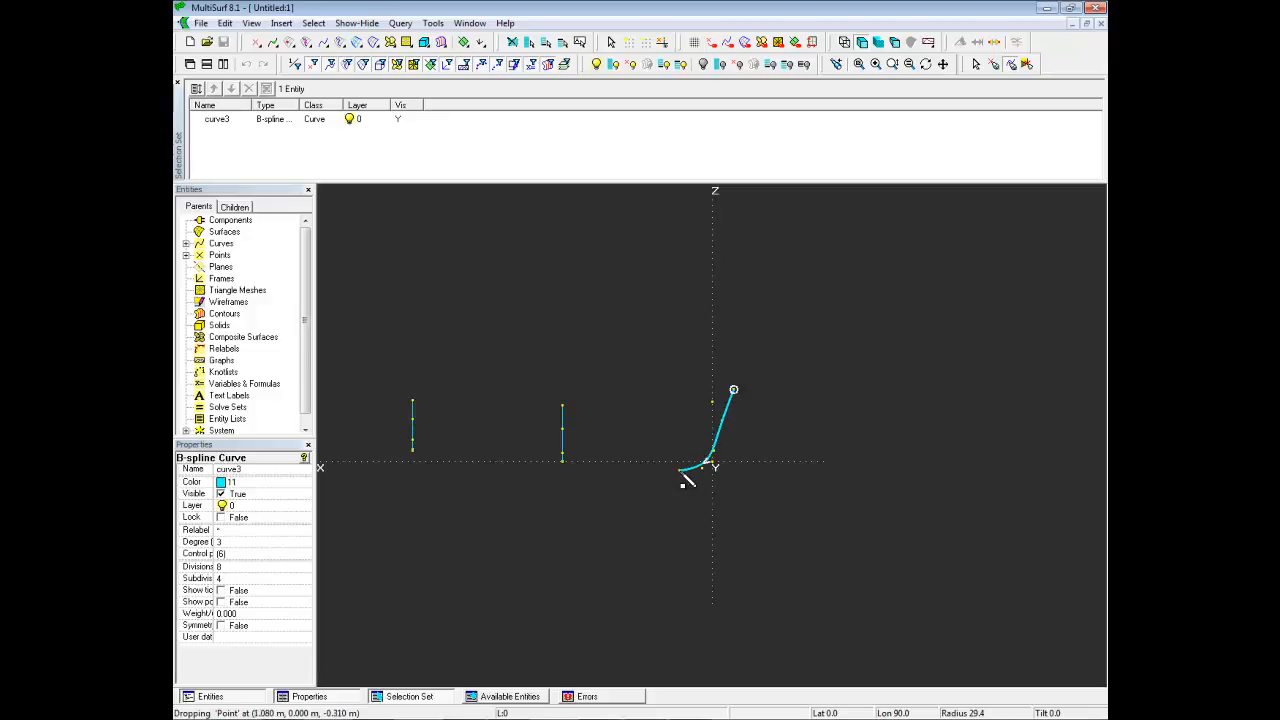
right_click(828, 373)
click(848, 391)
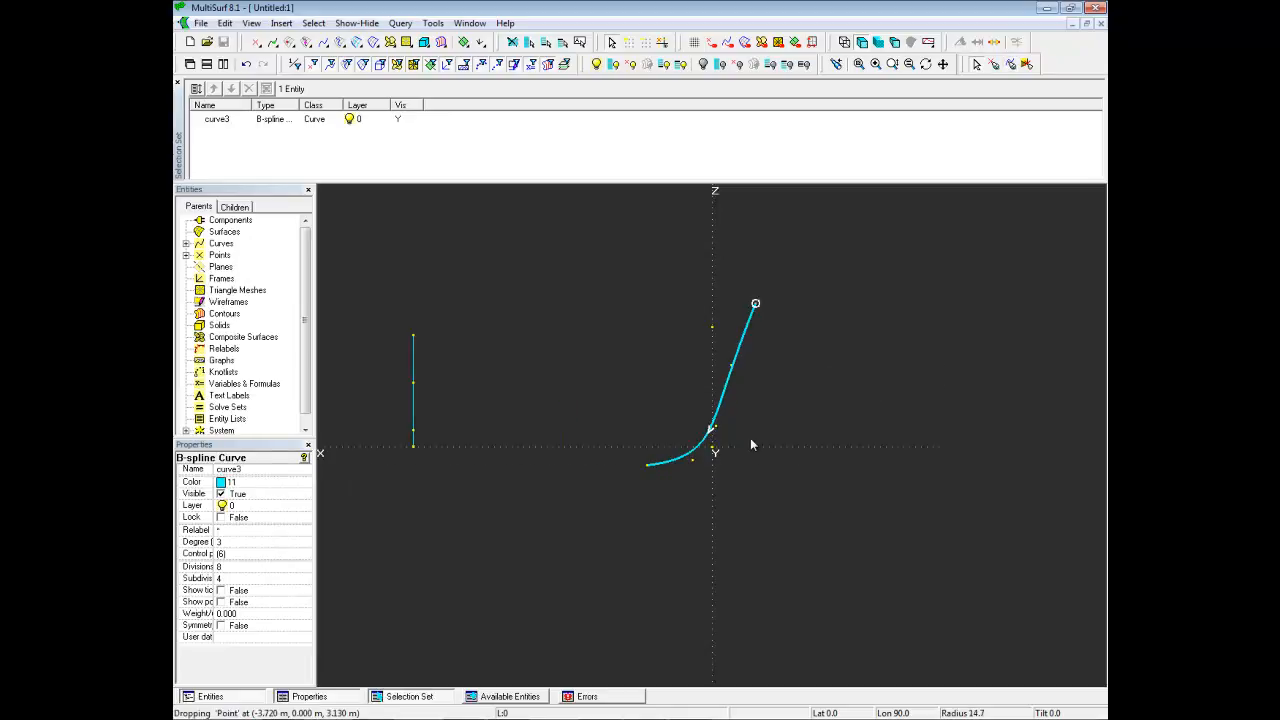
Make pt15, pt16, pt17 and pt18 relative to pt19, the bow curve's lower end point, preserving their absolute locations.
click(693, 460)
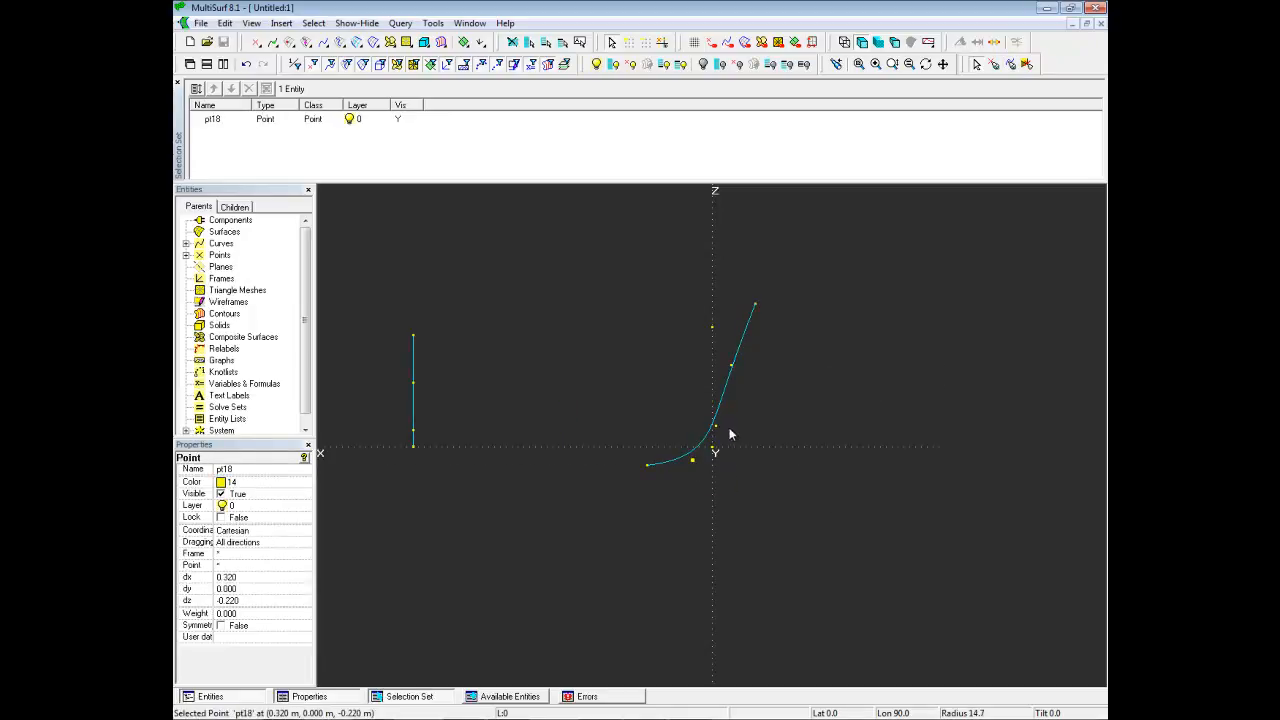
ctrl+click(716, 428)
ctrl+click(755, 305)
ctrl+click(756, 306)
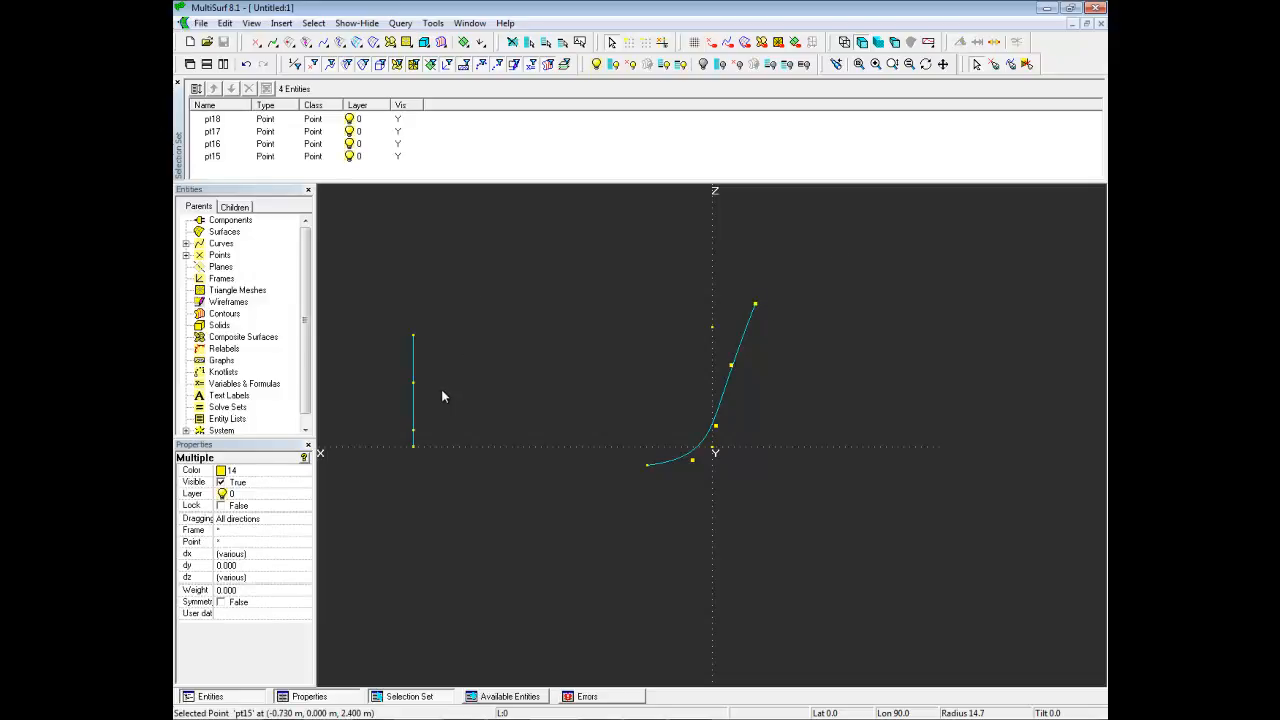
click(259, 542)
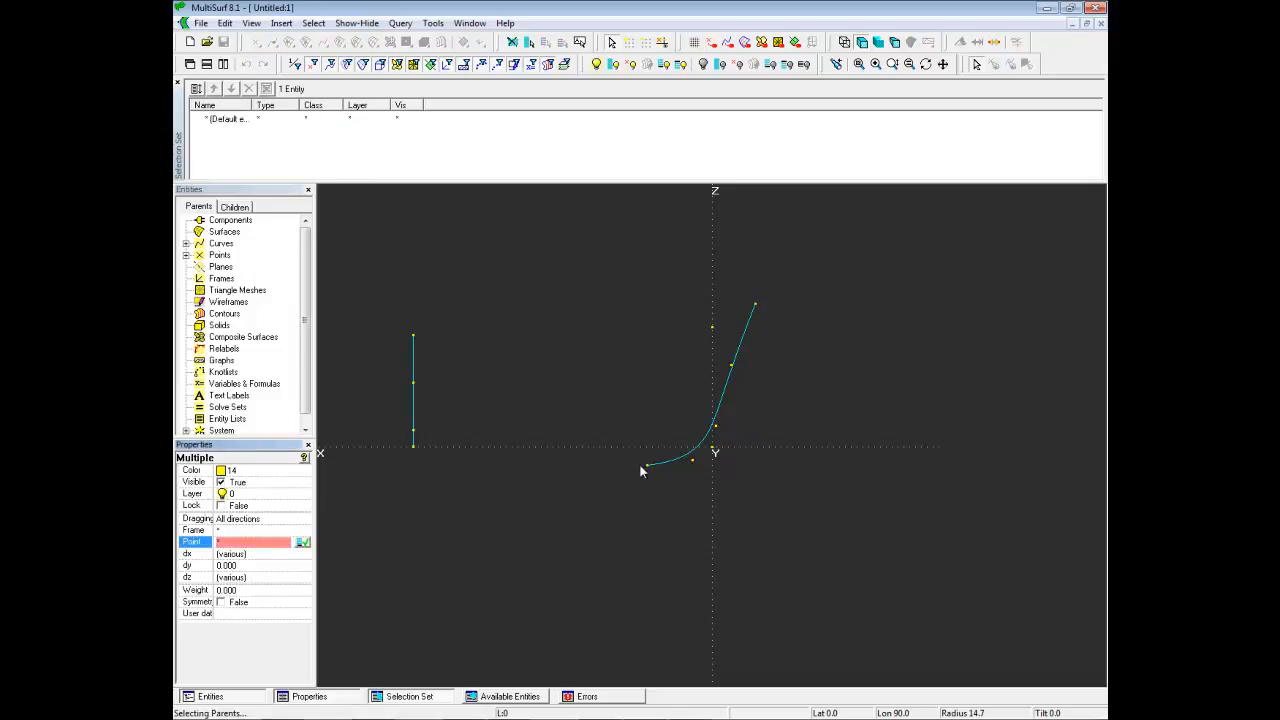
click(648, 469)
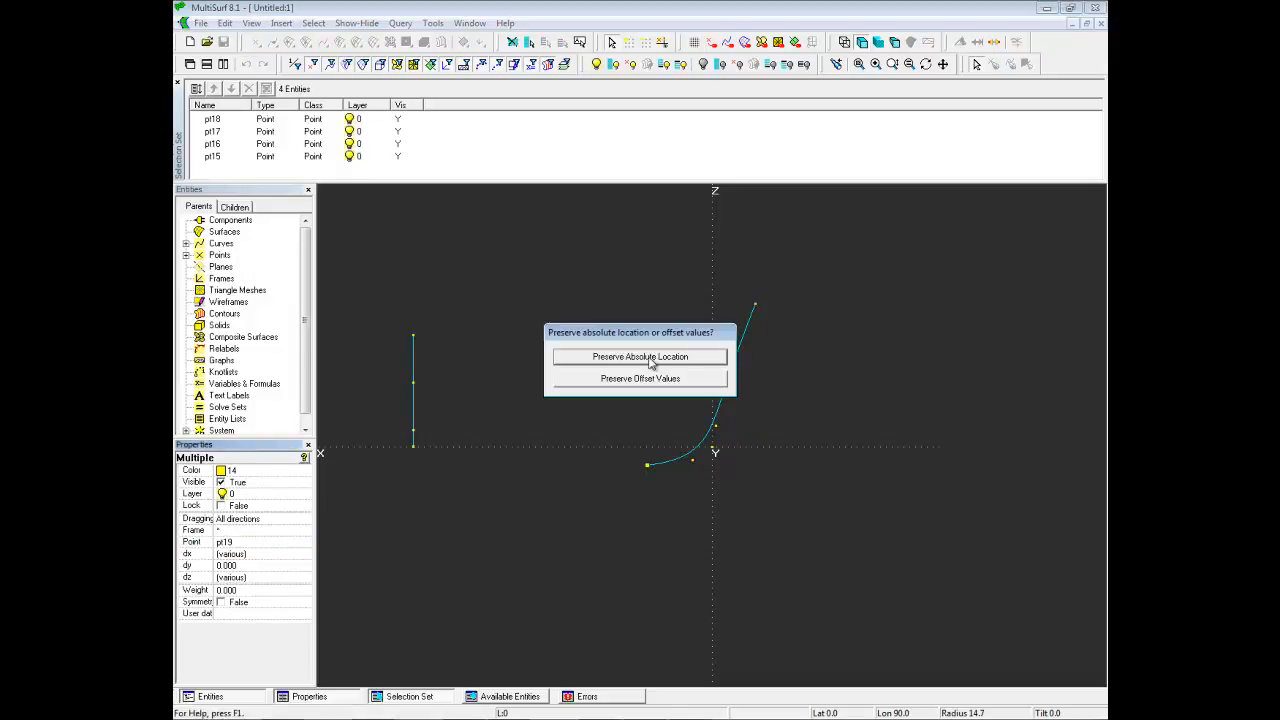
click(655, 357)
Move pt19 to about x 0.87 m, z 0.05 m and lower the bow curve's two upper control points.
mouse_move(650, 467)
mouse_down()
mouse_move(666, 459)
mouse_move(660, 444)
mouse_up()
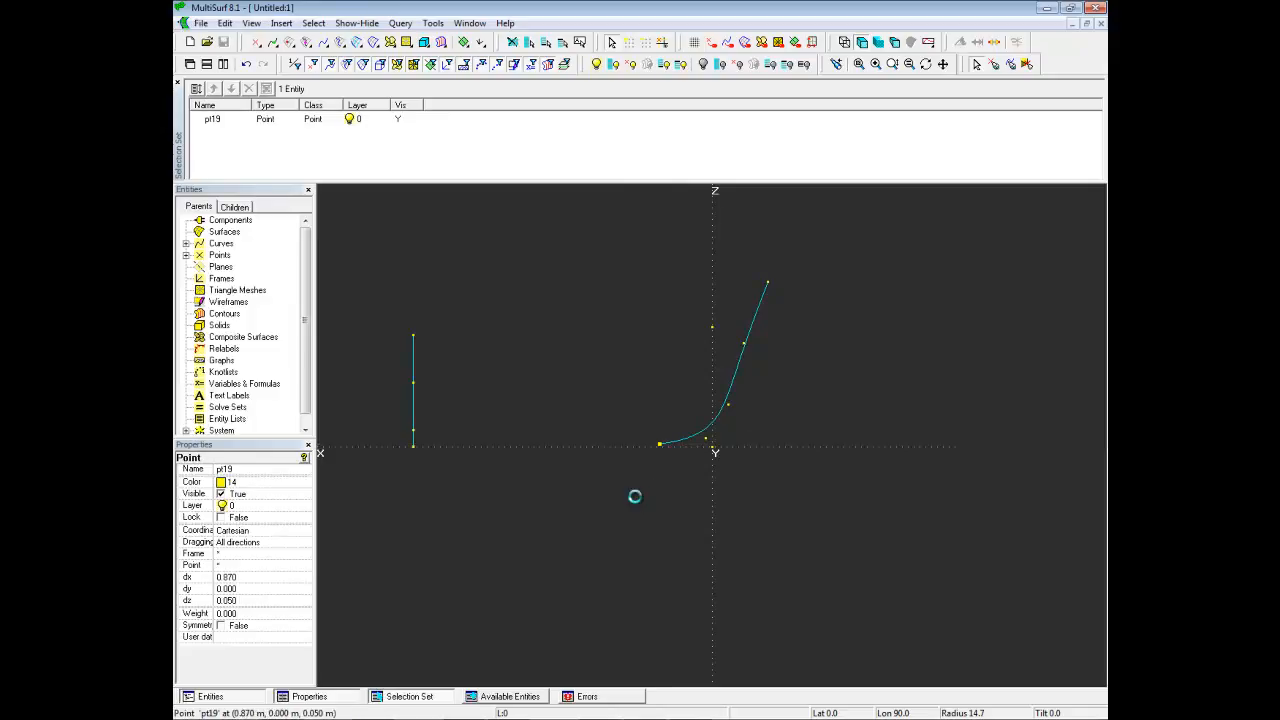
drag(769, 283, 744, 368)
scroll(815, 378, down, 3)
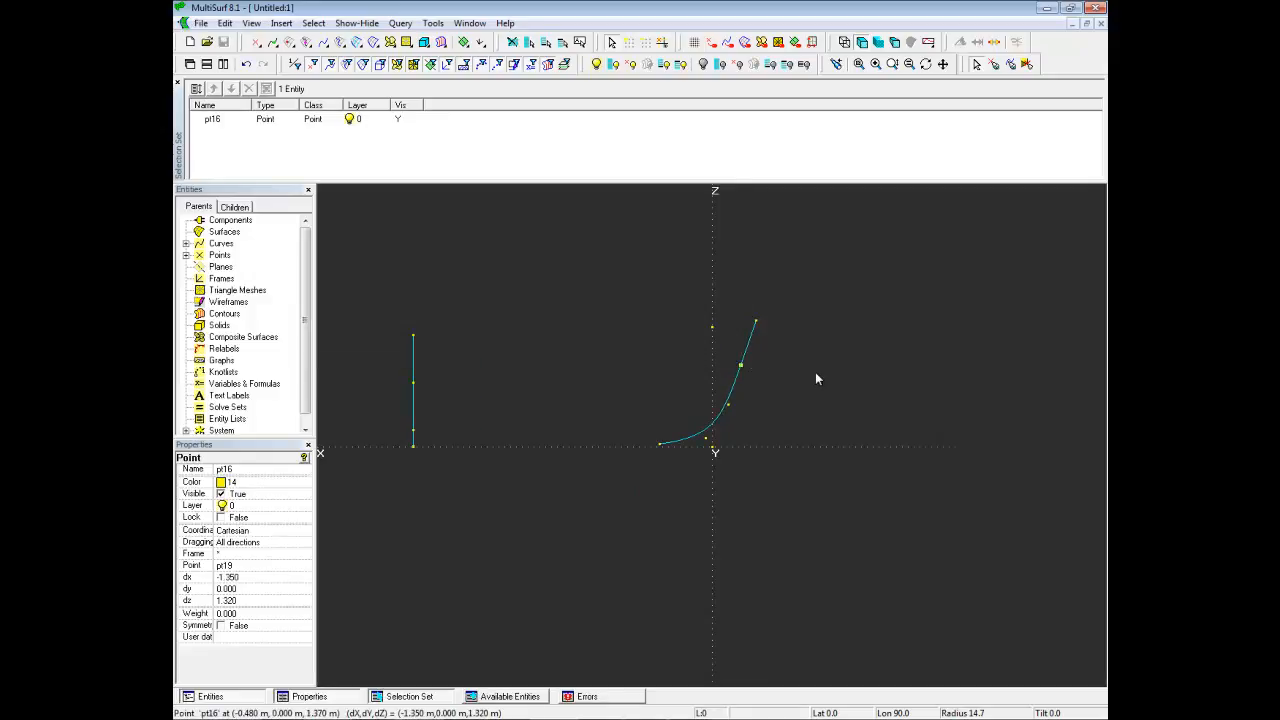
Hide the symmetry images and create a cubic C-spline lofted surface through curve3, curve1 and curve2, in that order.
scroll(815, 378, down, 2)
mouse_move(815, 378)
middle_down()
mouse_move(892, 405)
mouse_move(808, 414)
mouse_move(789, 380)
mouse_move(789, 406)
mouse_move(834, 389)
middle_up()
scroll(724, 423, up, 3)
middle_drag(723, 420, 755, 452)
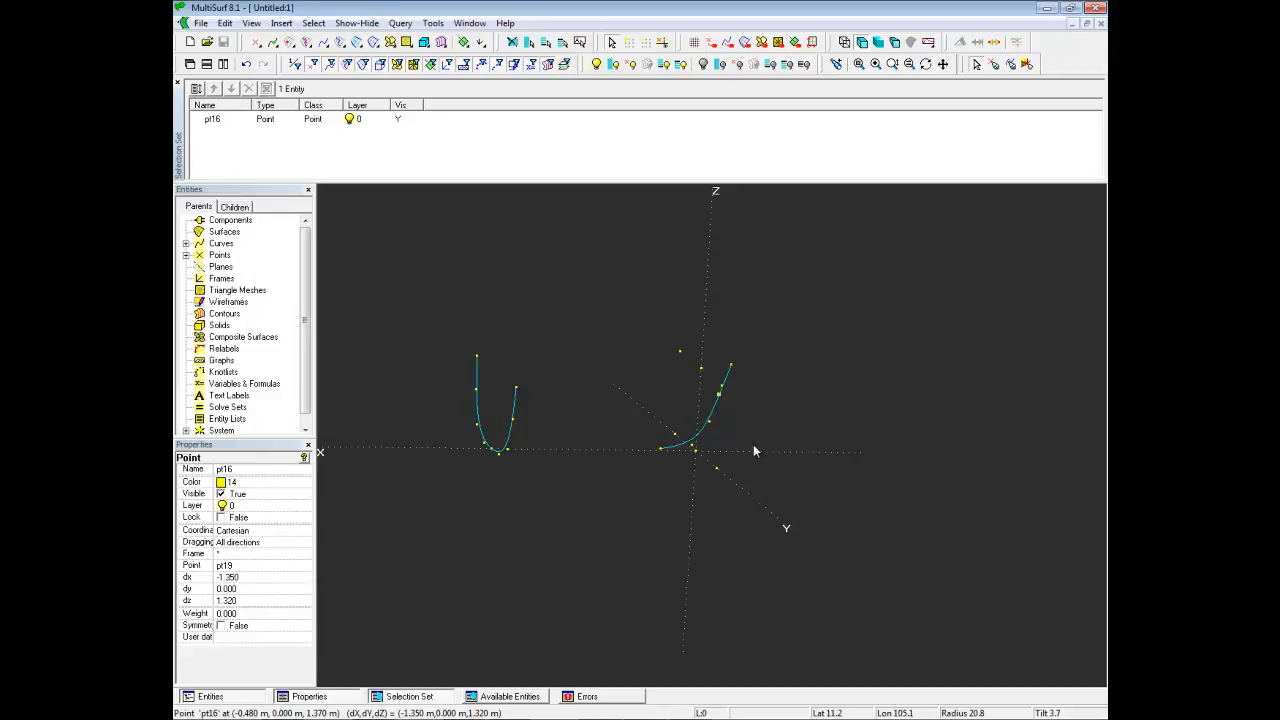
key(F6)
click(715, 414)
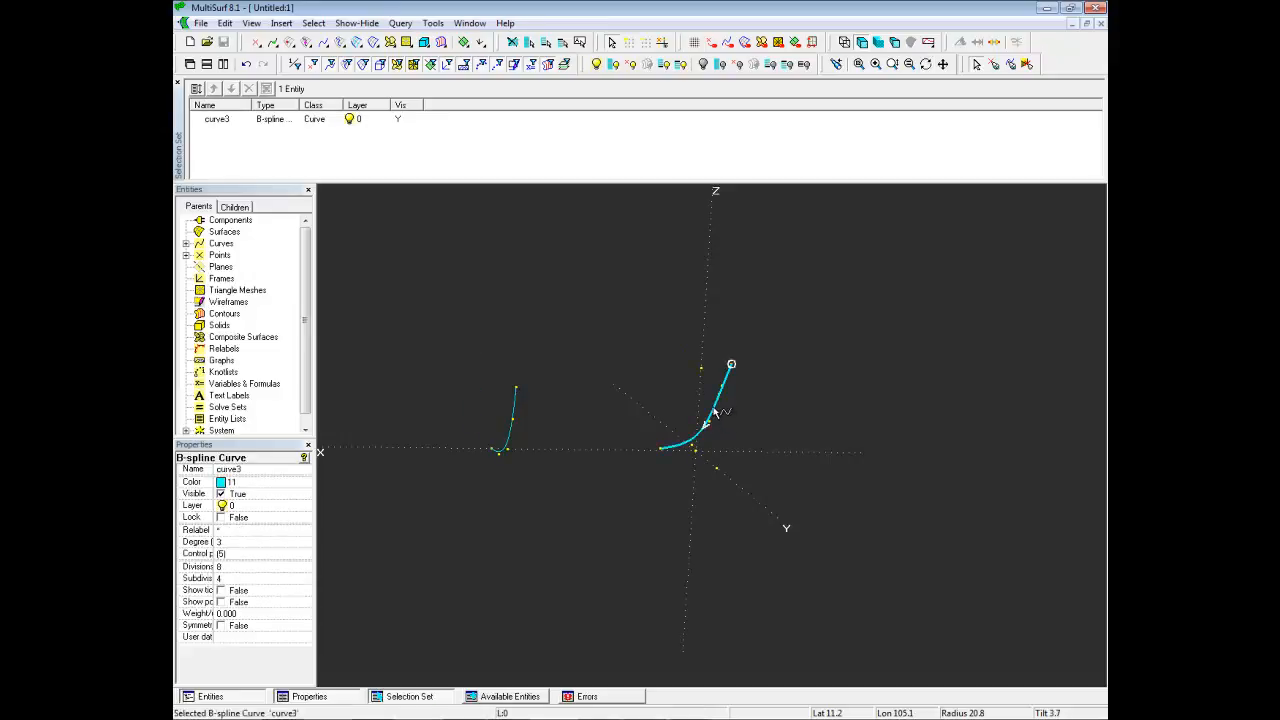
ctrl+click(516, 414)
scroll(547, 431, down, 3)
ctrl+click(457, 408)
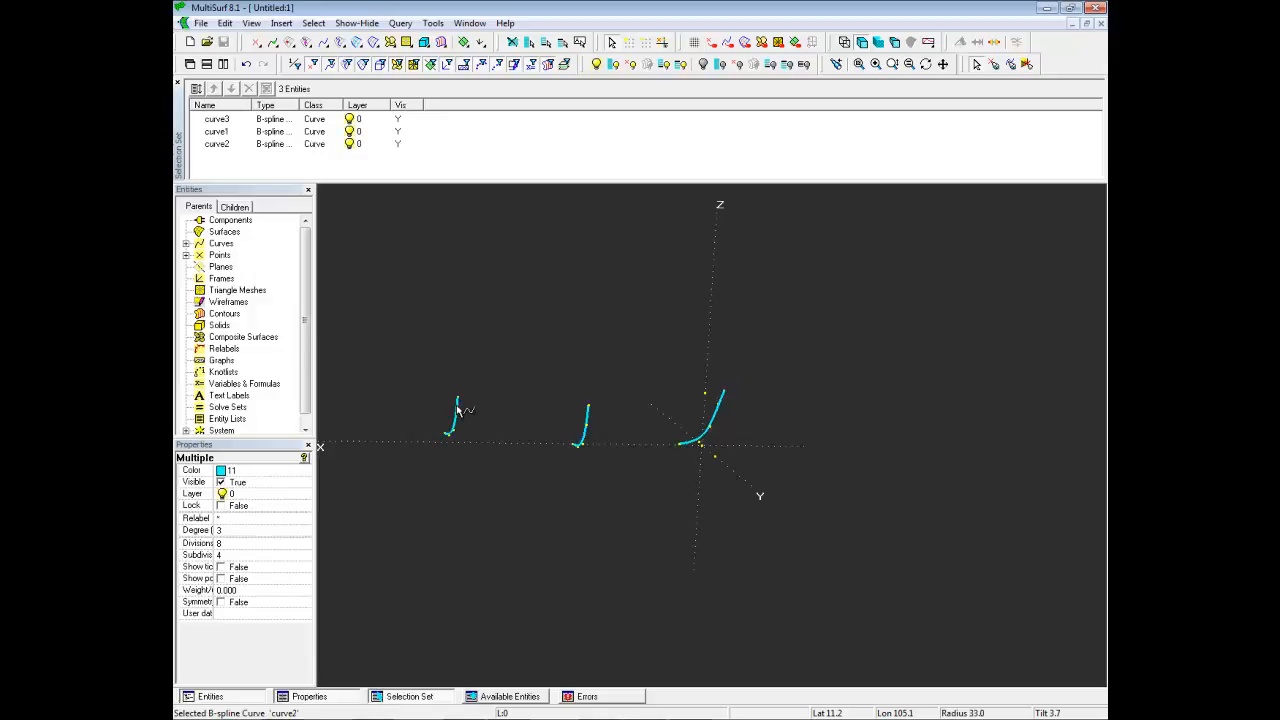
click(358, 47)
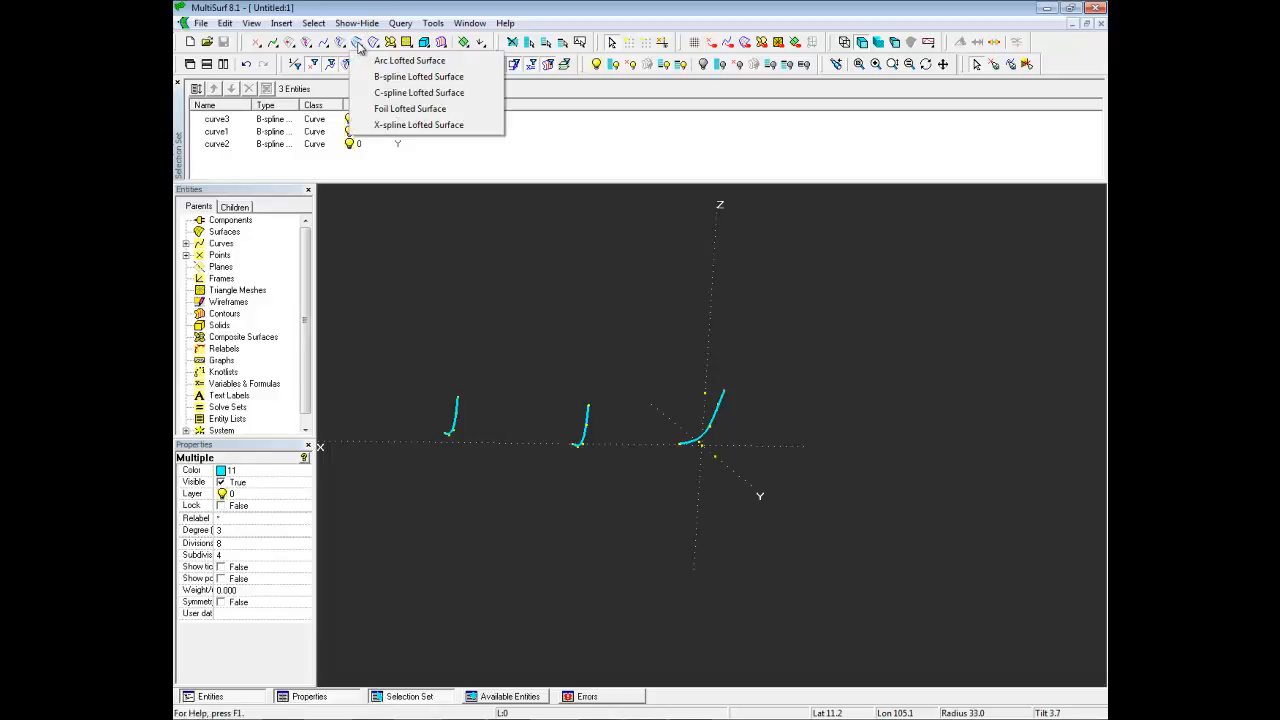
click(390, 87)
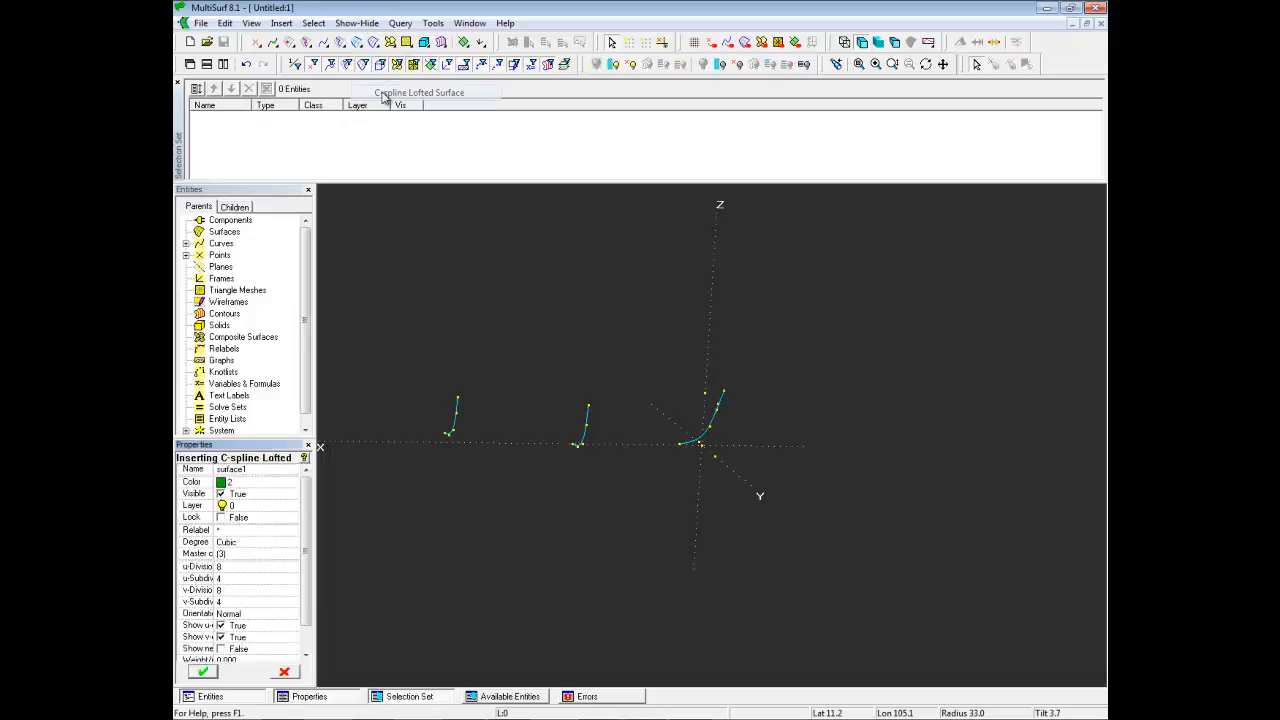
click(200, 673)
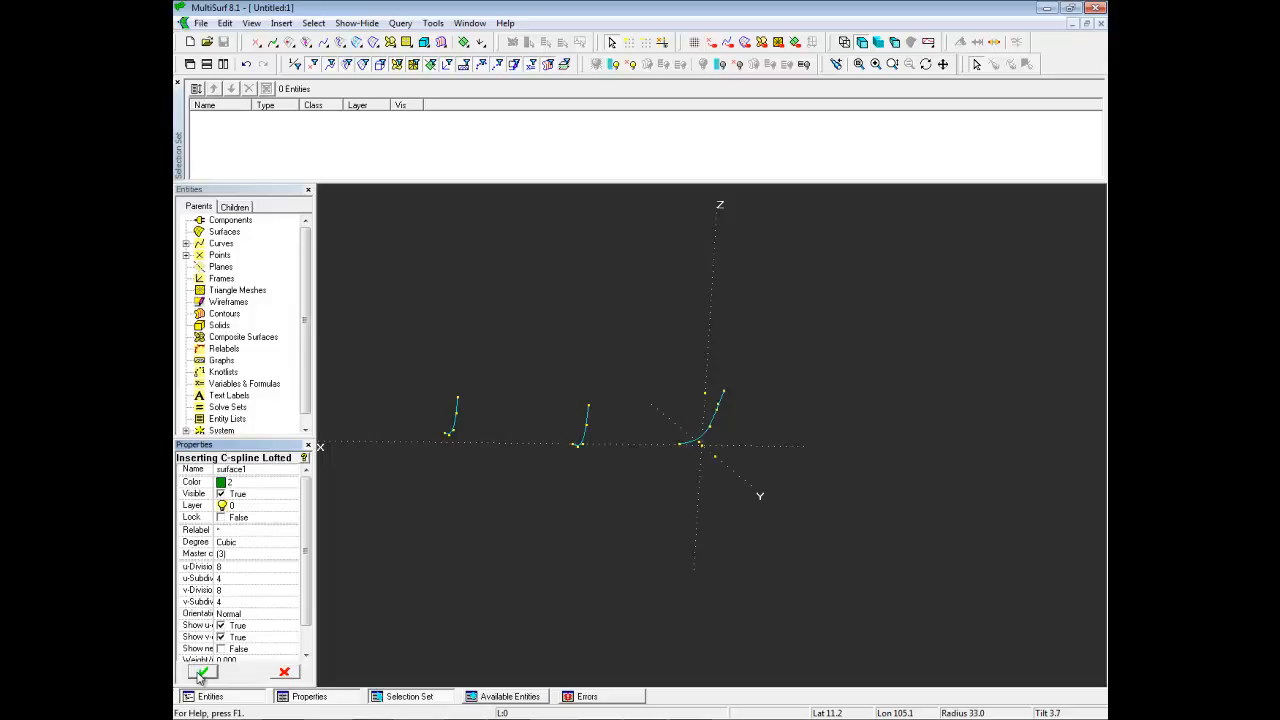
Show the symmetry images again and move the lower end points pt10 and pt5 of the two section curves farther from the bow along X.
middle_drag(508, 505, 457, 487)
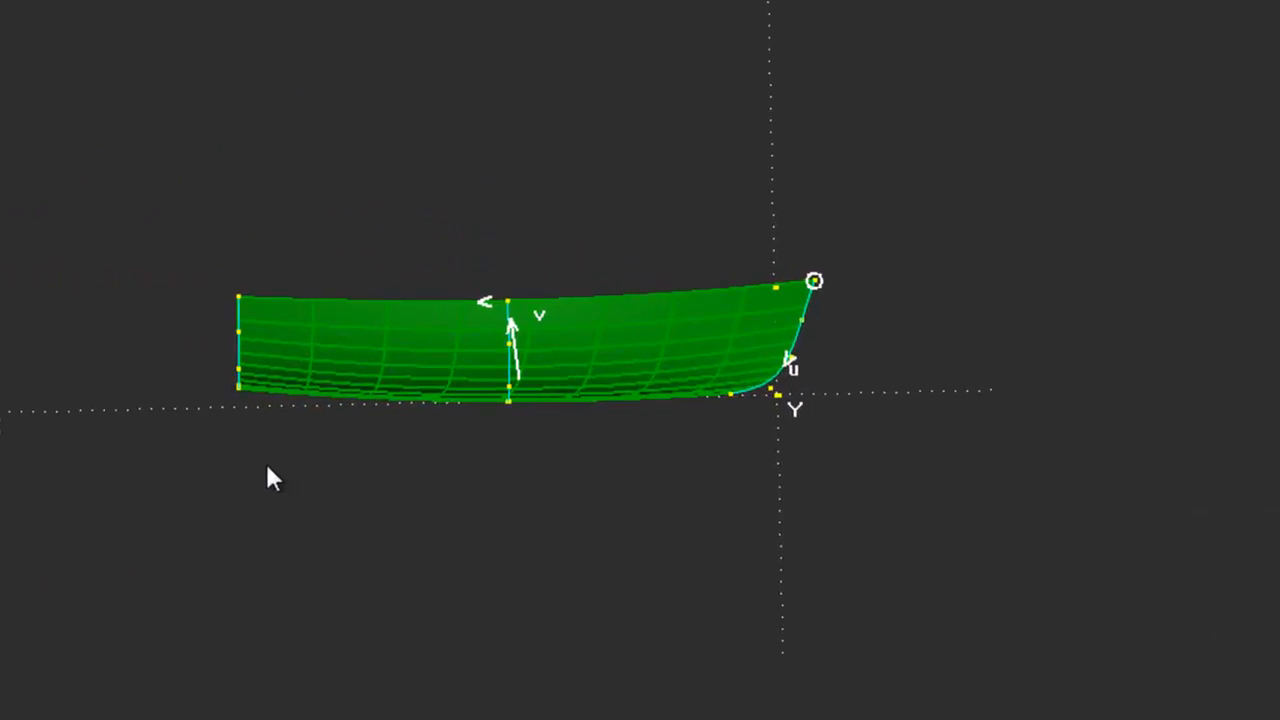
key(F7)
middle_drag(385, 518, 304, 561)
scroll(278, 455, up, 5)
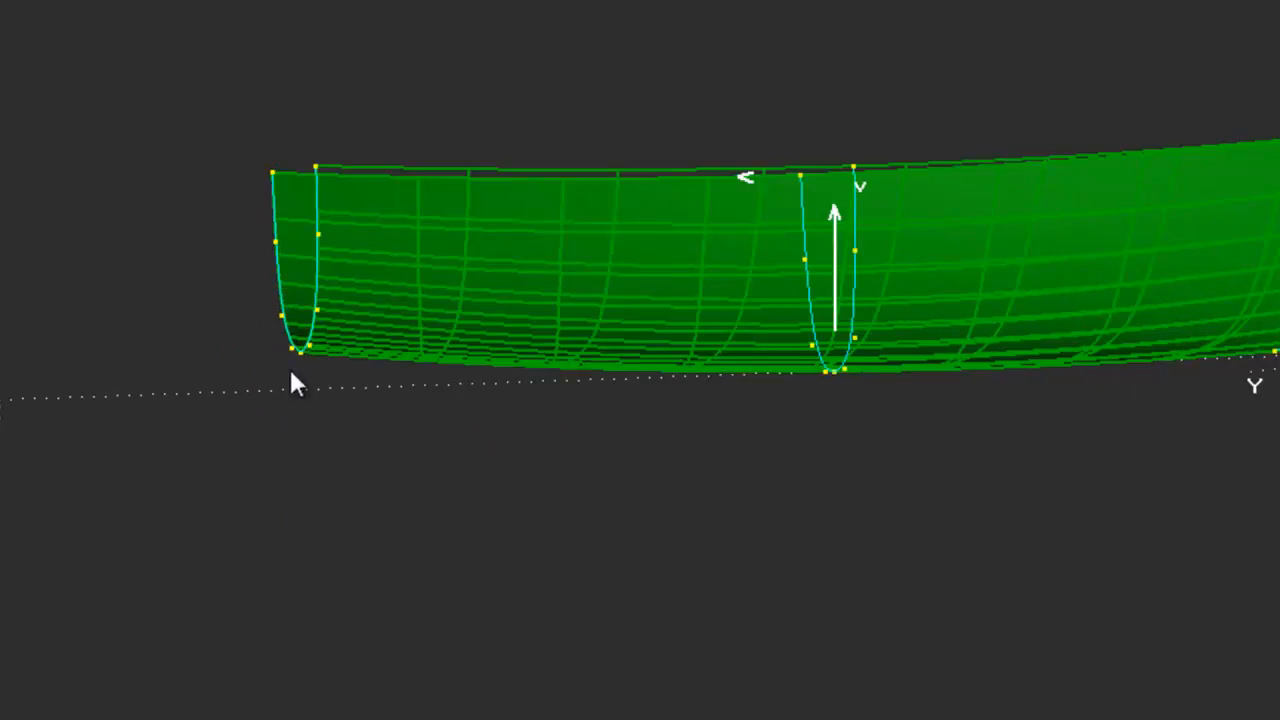
drag(305, 368, 75, 368)
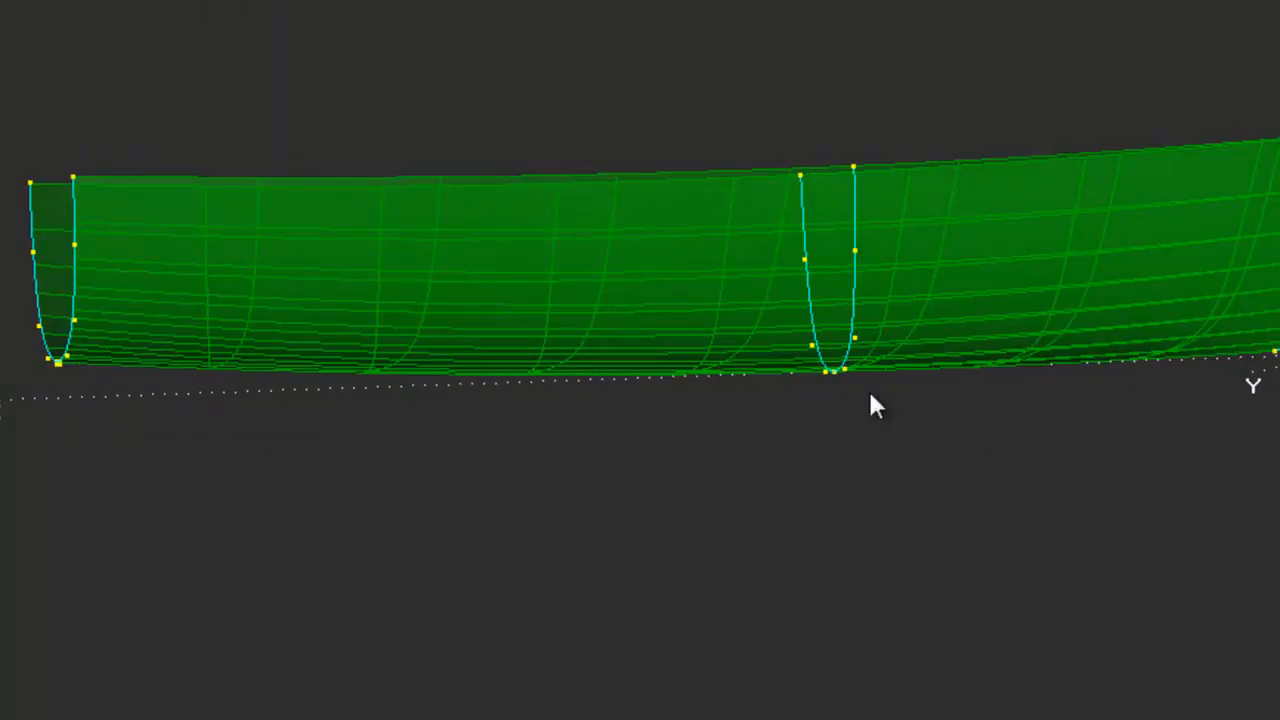
drag(829, 372, 690, 376)
Read the help topic on the Intersection Snake entity, covering its parents and description, and close the help.
middle_drag(753, 444, 857, 617)
scroll(597, 497, down, 4)
middle_drag(597, 497, 604, 371)
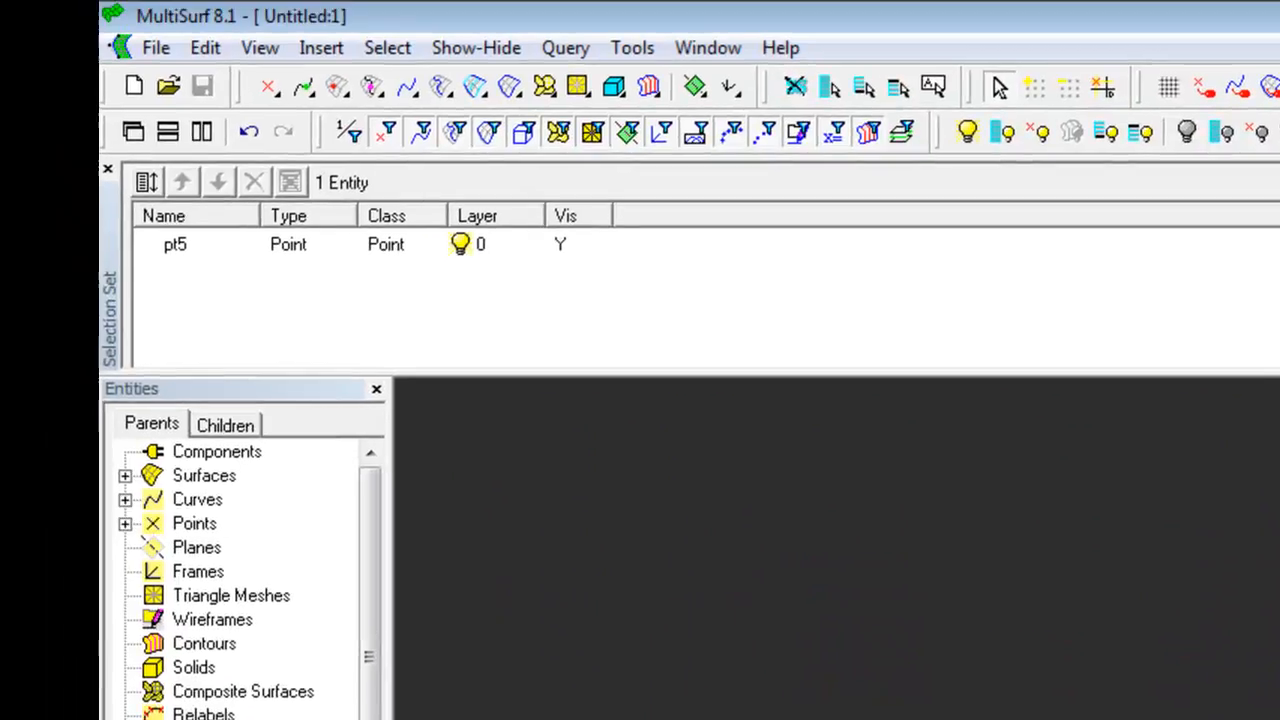
click(1154, 611)
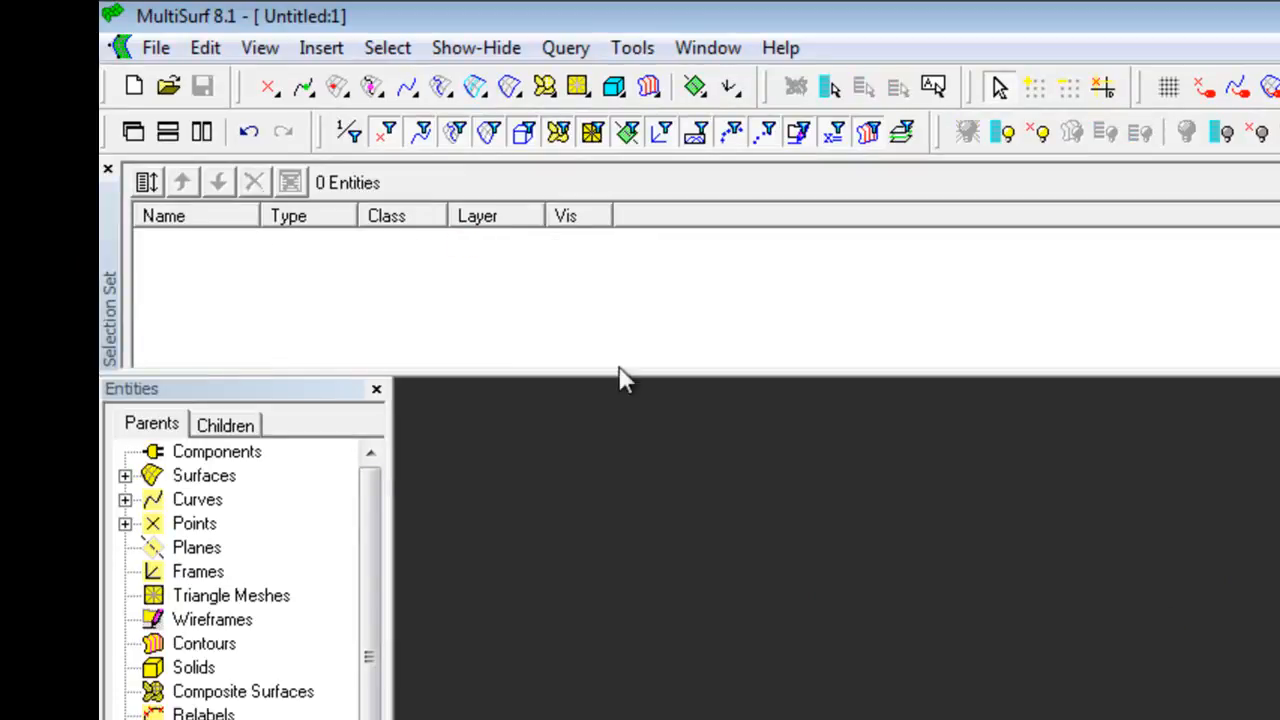
click(440, 87)
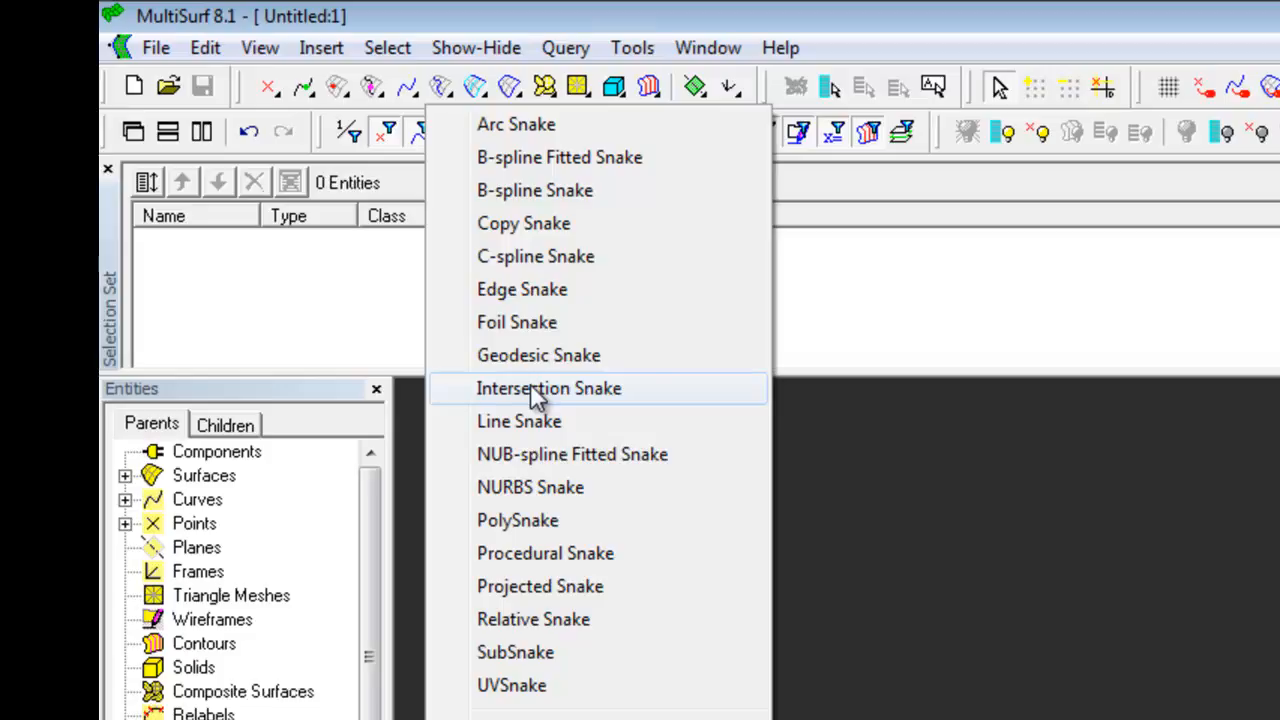
key(F1)
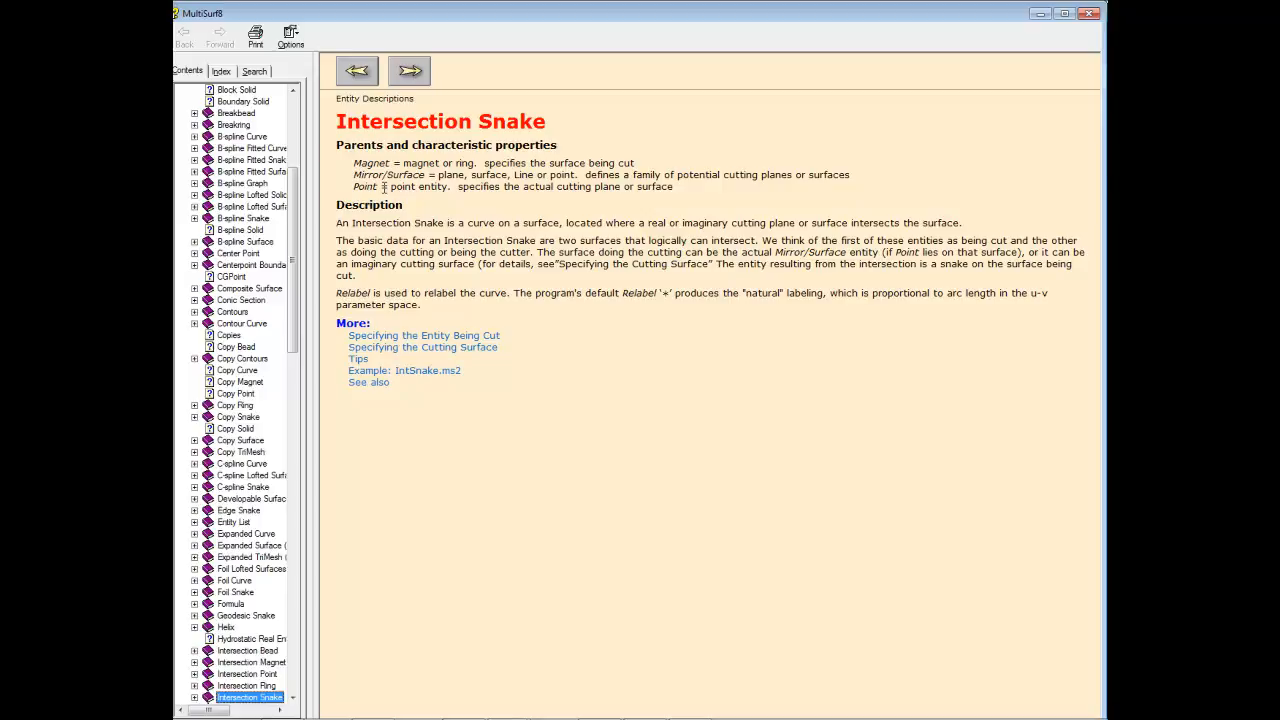
click(1090, 13)
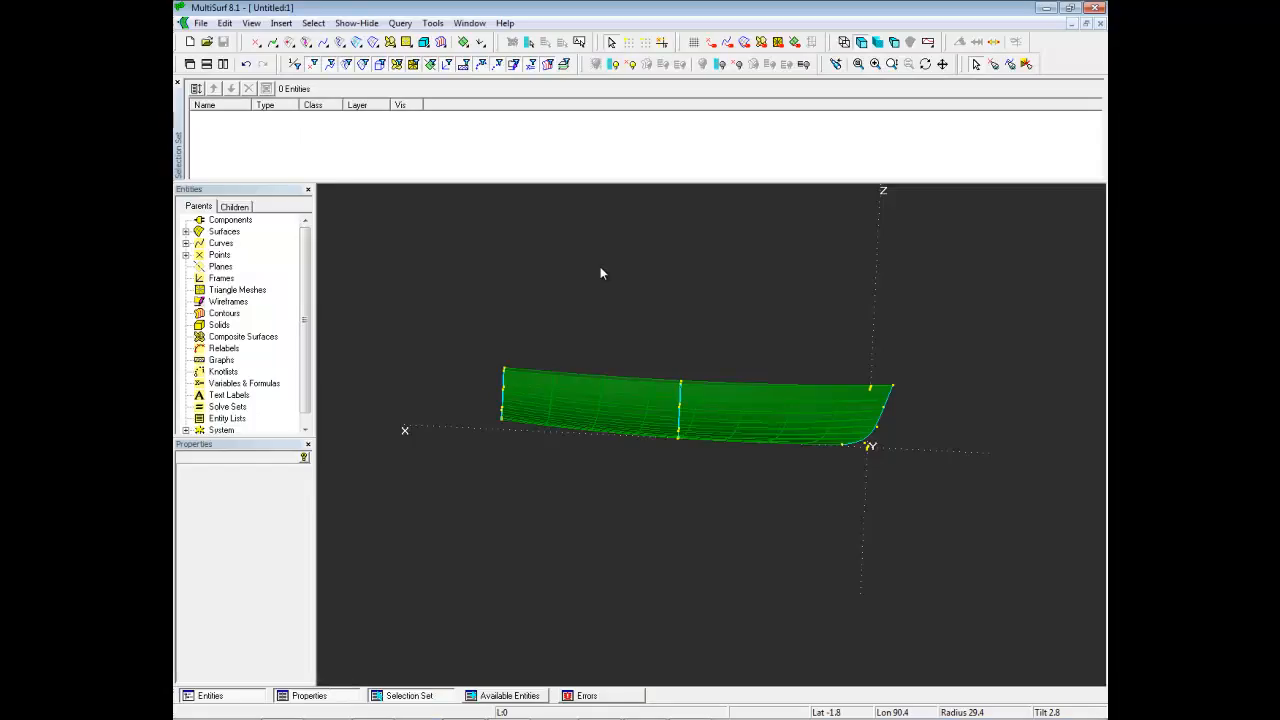